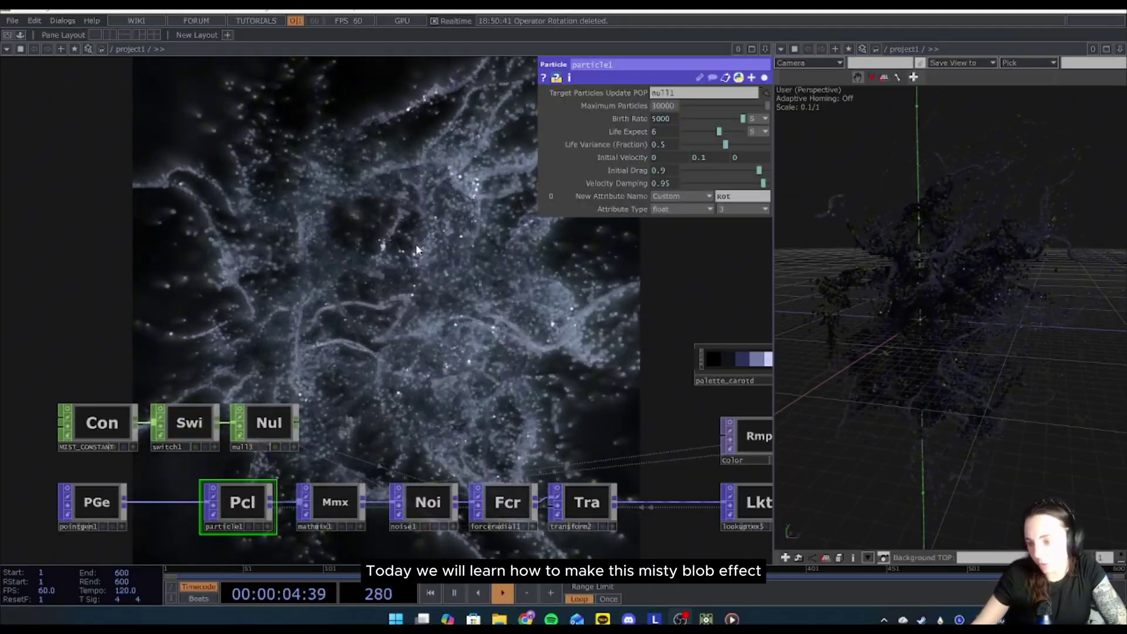
Orbit the 3D view of the existing misty-blob particle cloud
{"action": "left_click_drag", "start_coordinate": [855, 333], "coordinate": [832, 329]}
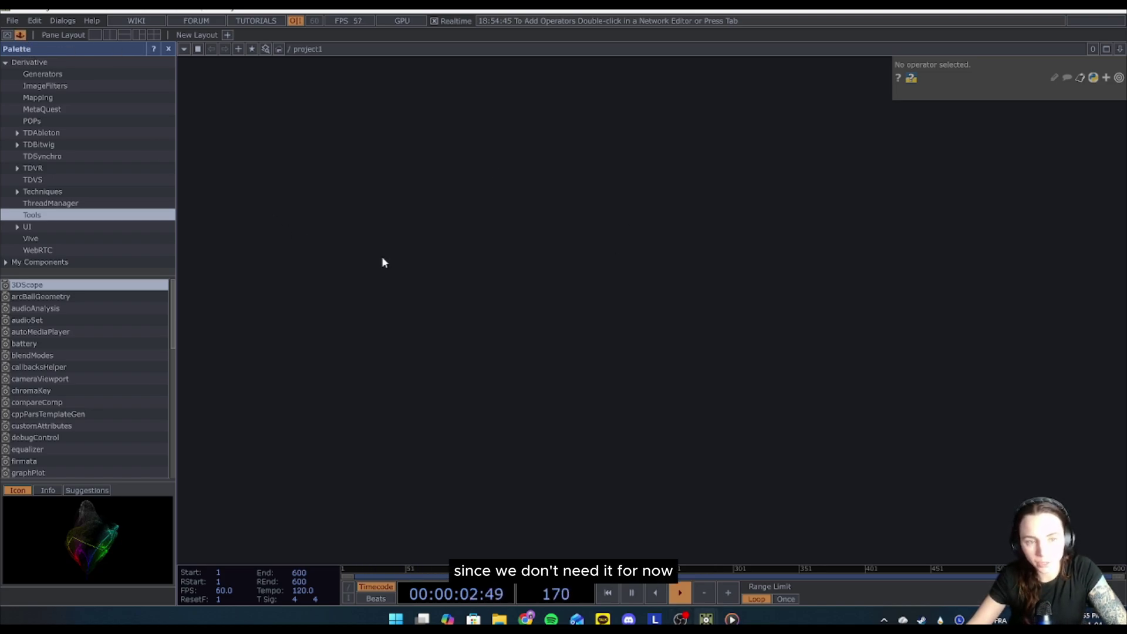
Hide the palette and add a Point Generator POP to the network
{"action": "left_click", "coordinate": [20, 36]}
{"action": "key", "text": "Tab"}
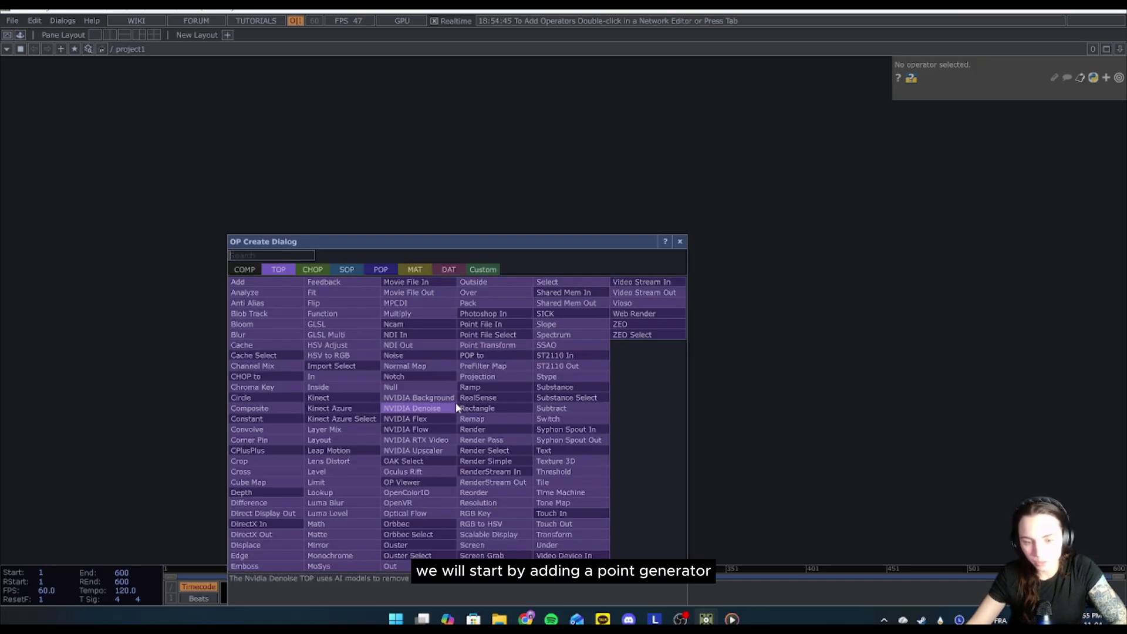
{"action": "left_click", "coordinate": [379, 269]}
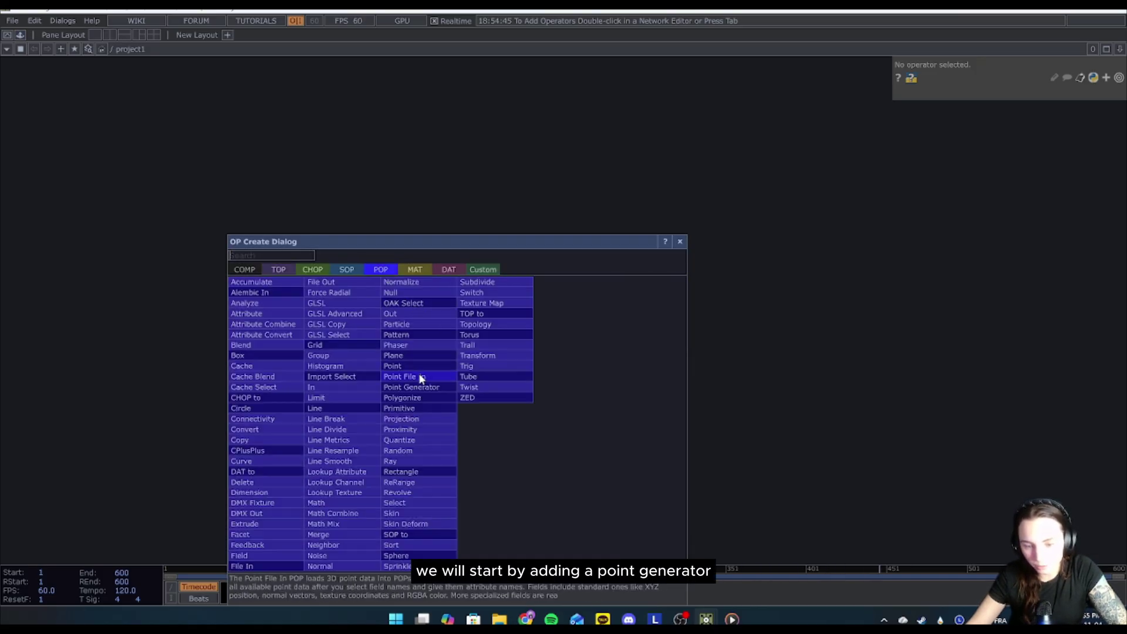
{"action": "left_click", "coordinate": [412, 387]}
{"action": "left_click", "coordinate": [350, 282]}
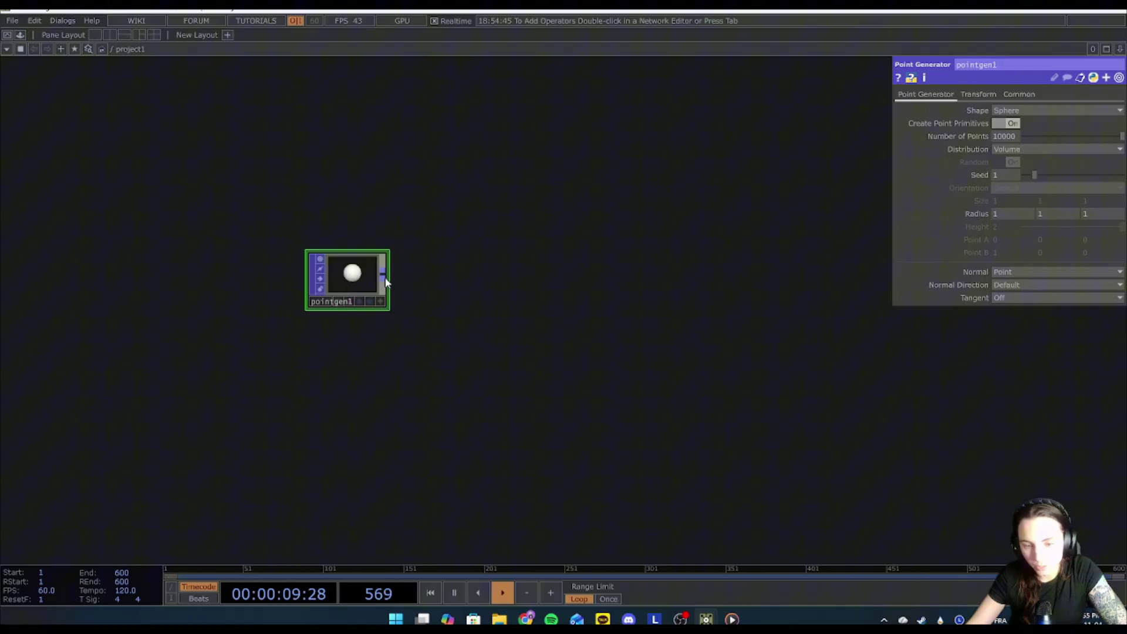
Add a Geo COMP to the right of pointgen1, wired from it
{"action": "key", "text": "Tab"}
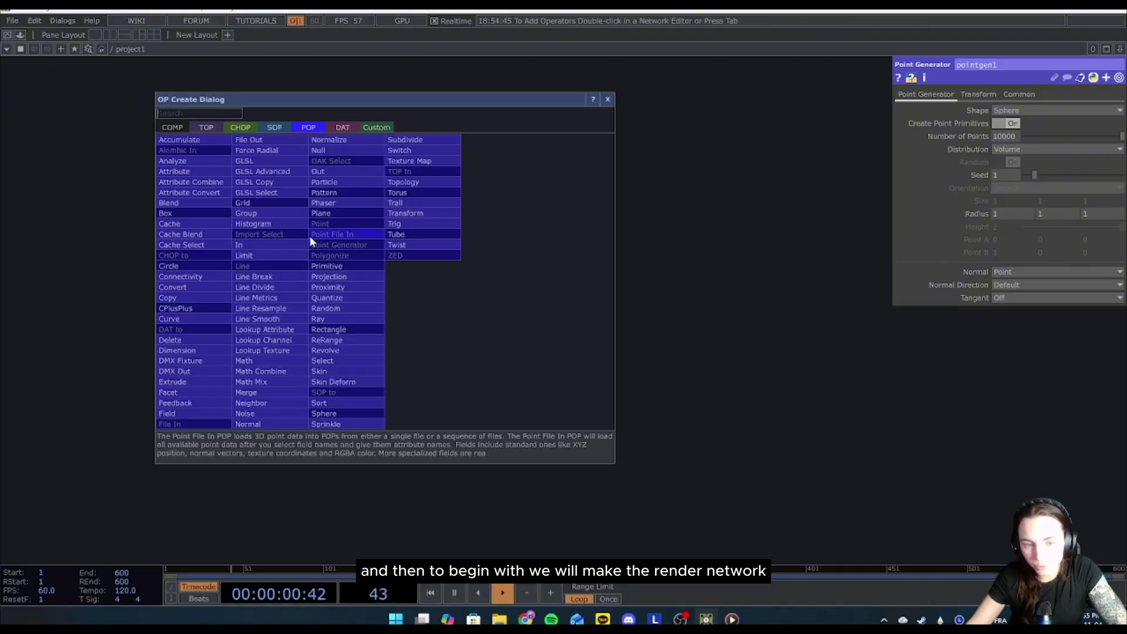
{"action": "left_click", "coordinate": [172, 127]}
{"action": "left_click", "coordinate": [191, 218]}
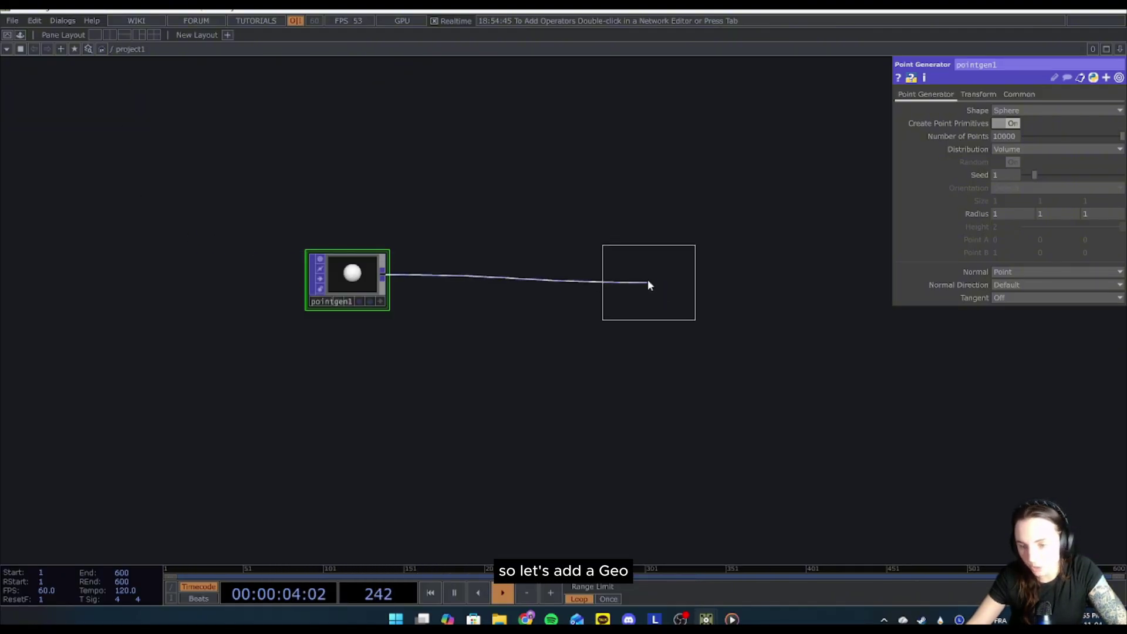
{"action": "left_click", "coordinate": [644, 267]}
Add a Camera COMP above geo1 and a Light COMP beside it
{"action": "key", "text": "Tab"}
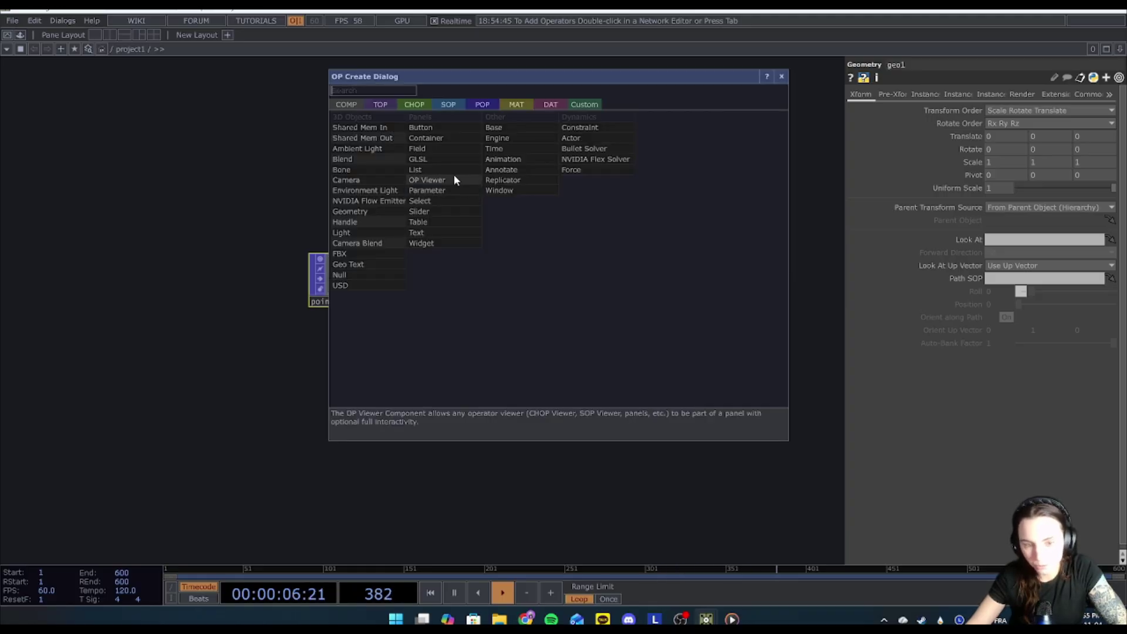
{"action": "left_click", "coordinate": [375, 176]}
{"action": "left_click", "coordinate": [649, 187]}
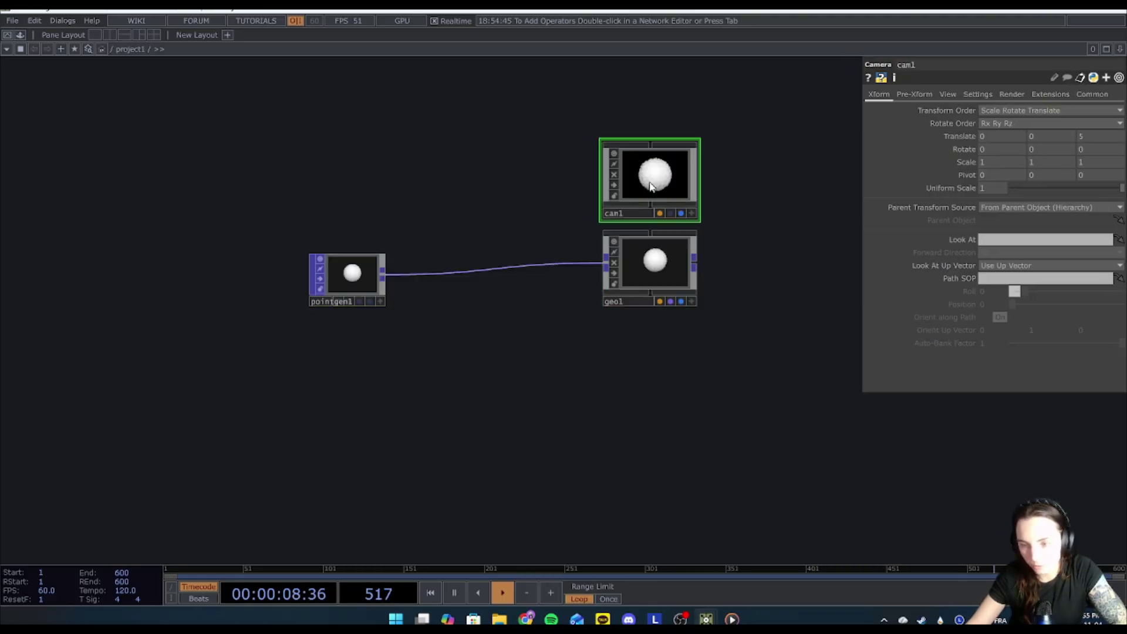
{"action": "key", "text": "Tab"}
{"action": "left_click", "coordinate": [442, 161]}
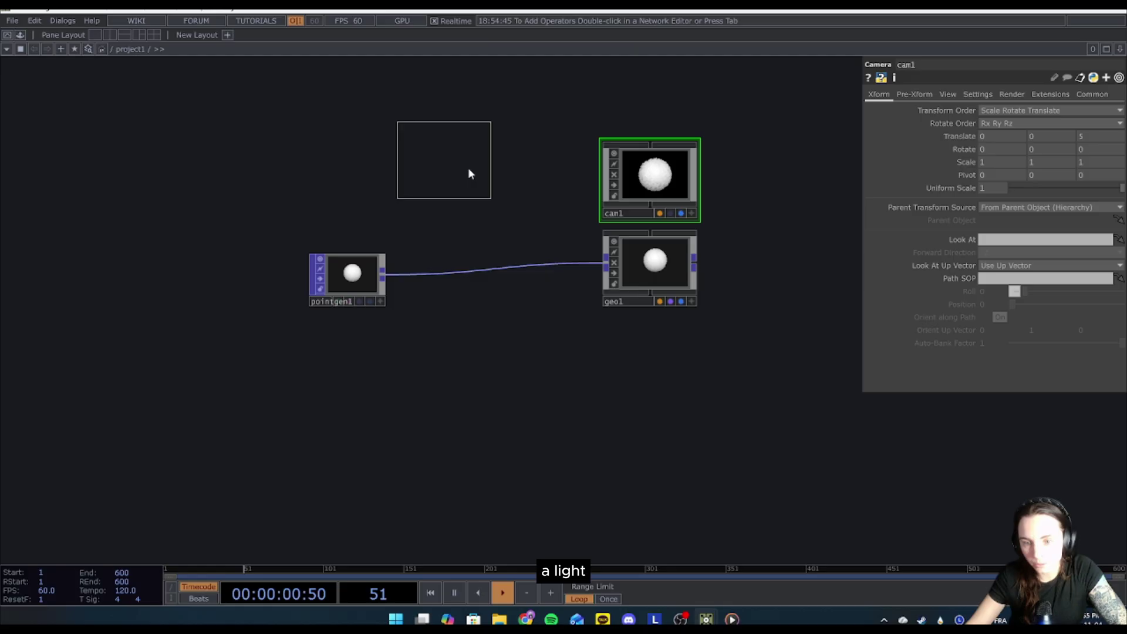
{"action": "left_click", "coordinate": [760, 180]}
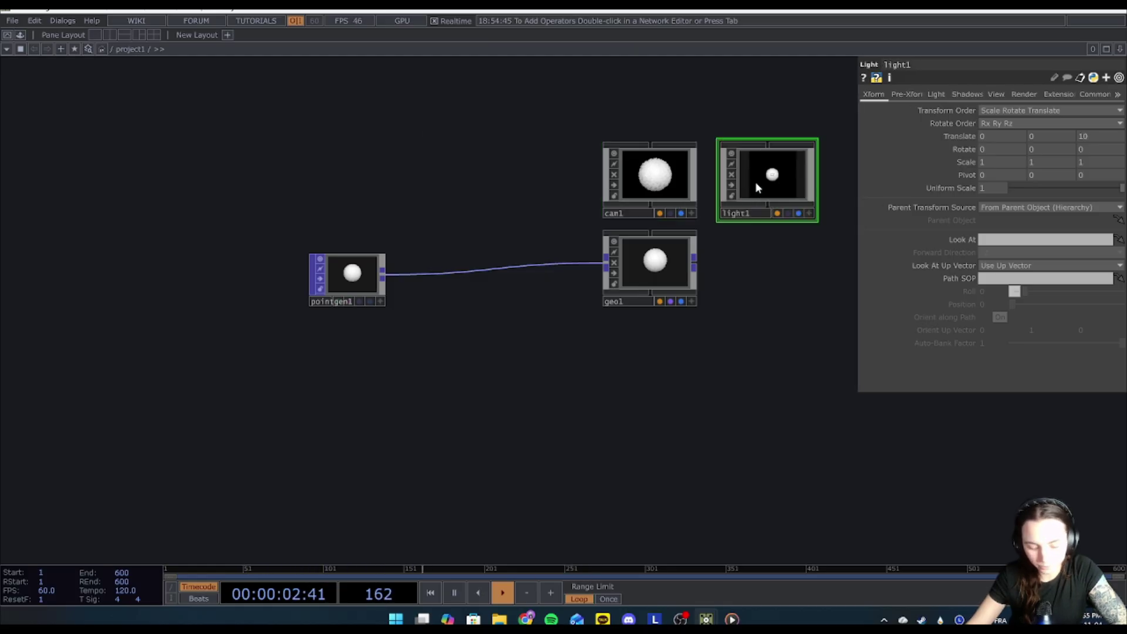
{"action": "key", "text": "Tab"}
Add a Render TOP fed by the camera, light and geo, with 32-bit float (RGBA) pixel format
{"action": "left_click", "coordinate": [575, 36]}
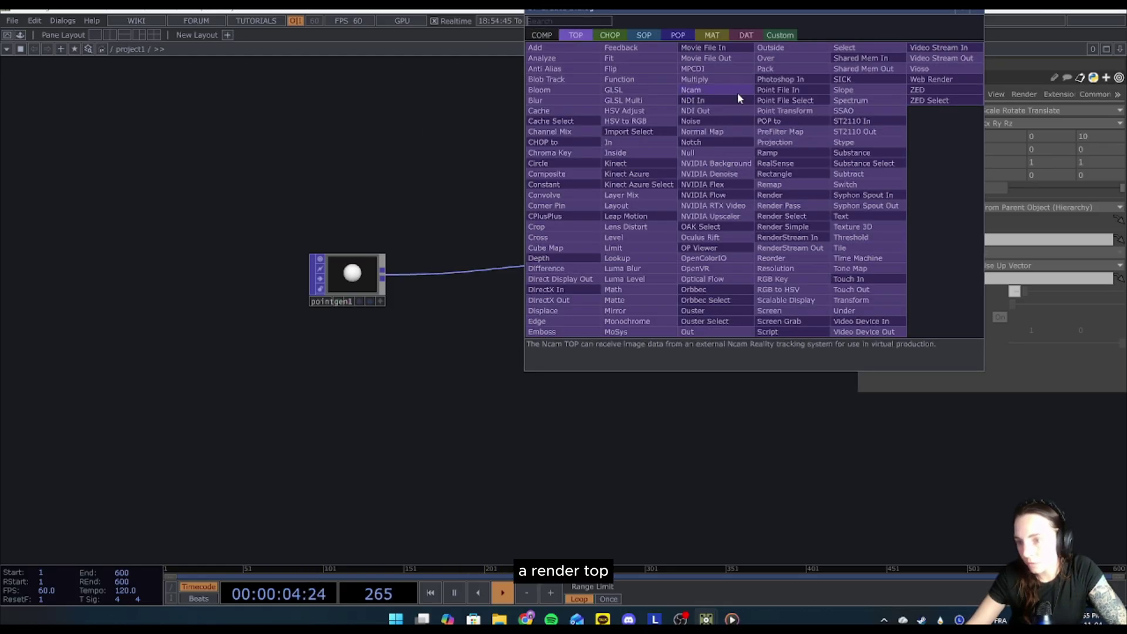
{"action": "left_click", "coordinate": [769, 194]}
{"action": "left_click", "coordinate": [767, 270]}
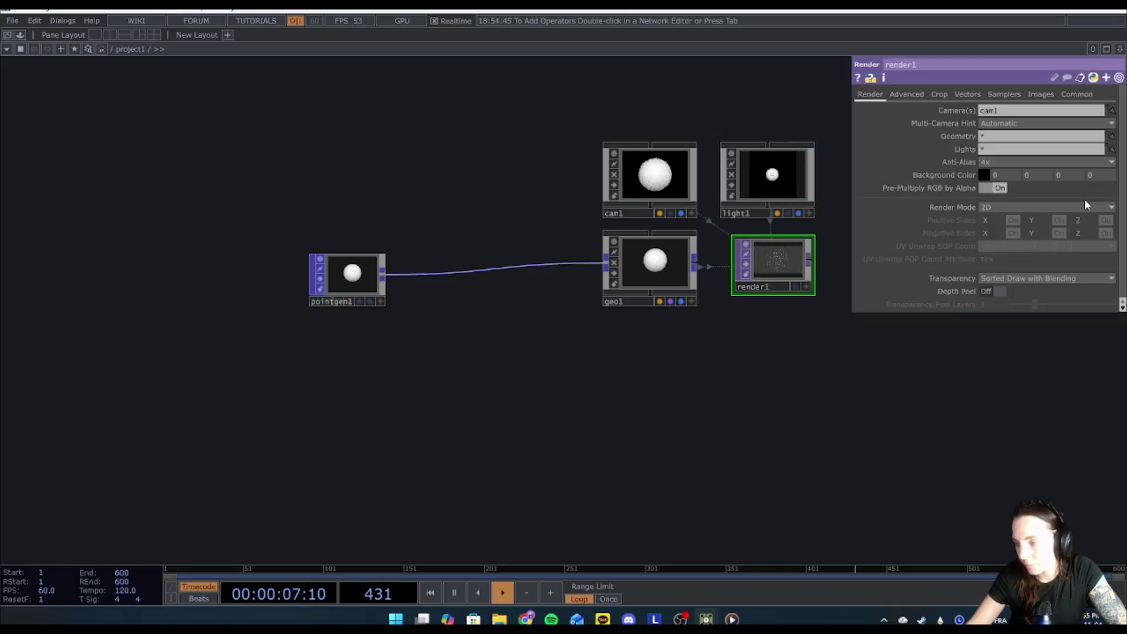
{"action": "left_click", "coordinate": [1076, 94]}
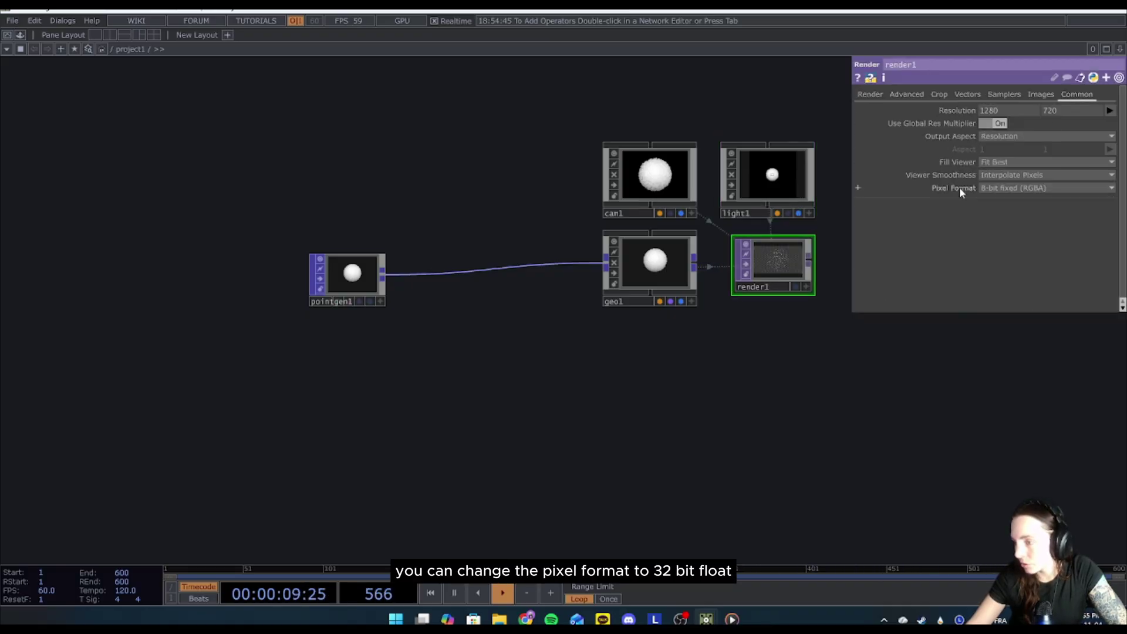
{"action": "left_click", "coordinate": [1066, 190]}
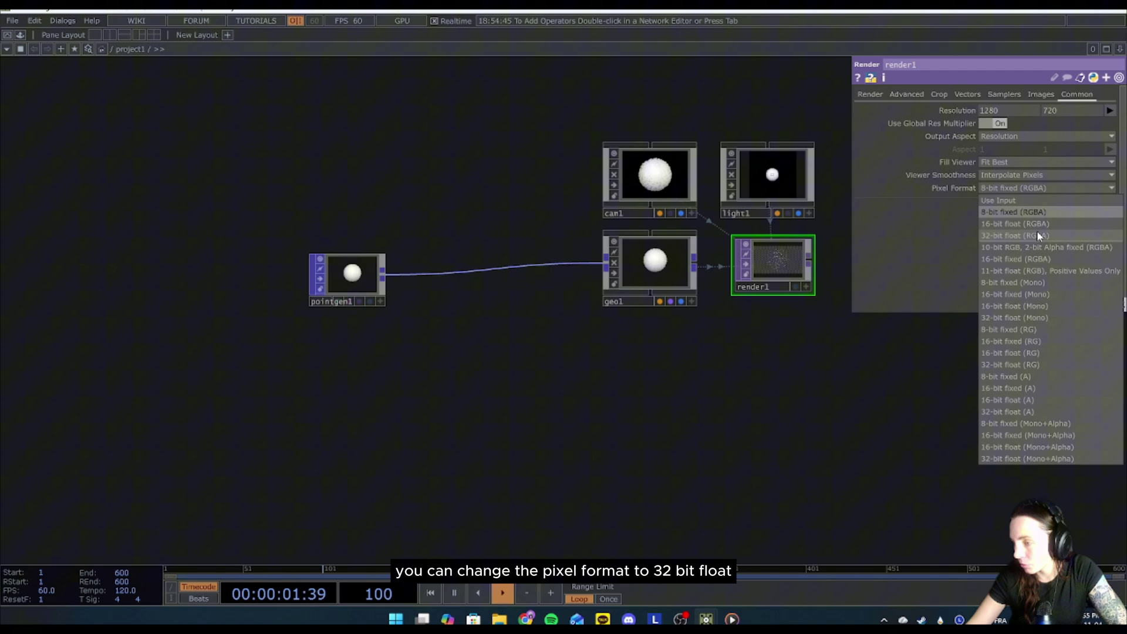
{"action": "left_click", "coordinate": [1037, 231]}
Follow render1 with a Transform TOP using background alpha 1 and Comp Over Background on
{"action": "left_click_drag", "start_coordinate": [885, 434], "coordinate": [568, 448]}
{"action": "right_click", "coordinate": [551, 287]}
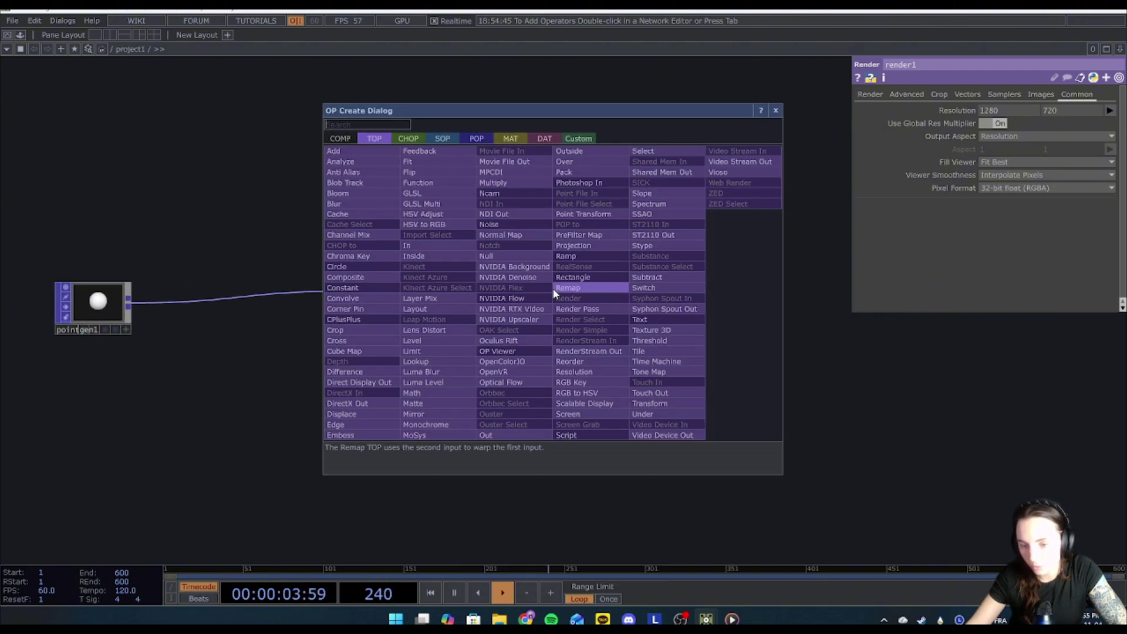
{"action": "left_click", "coordinate": [669, 403]}
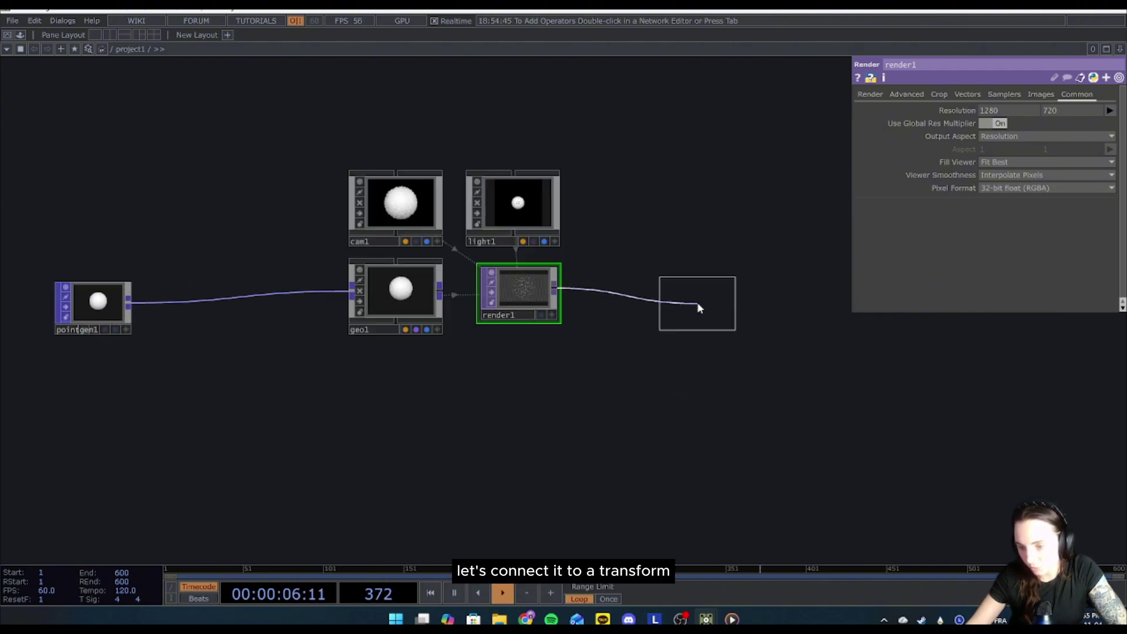
{"action": "left_click", "coordinate": [715, 299]}
{"action": "left_click", "coordinate": [1097, 188]}
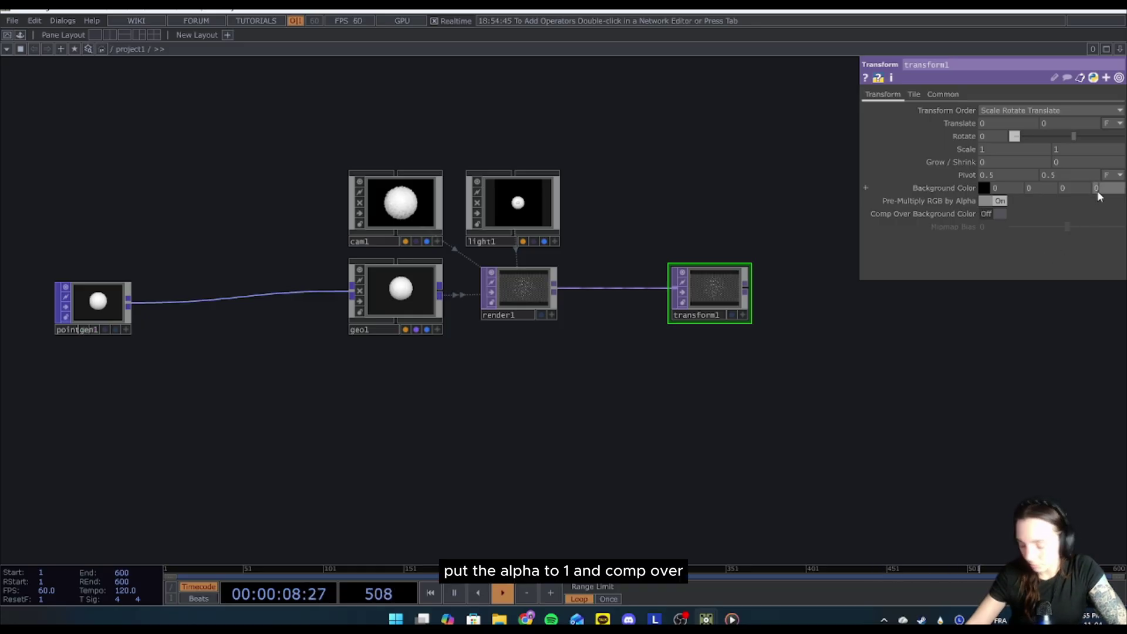
{"action": "type", "text": "1"}
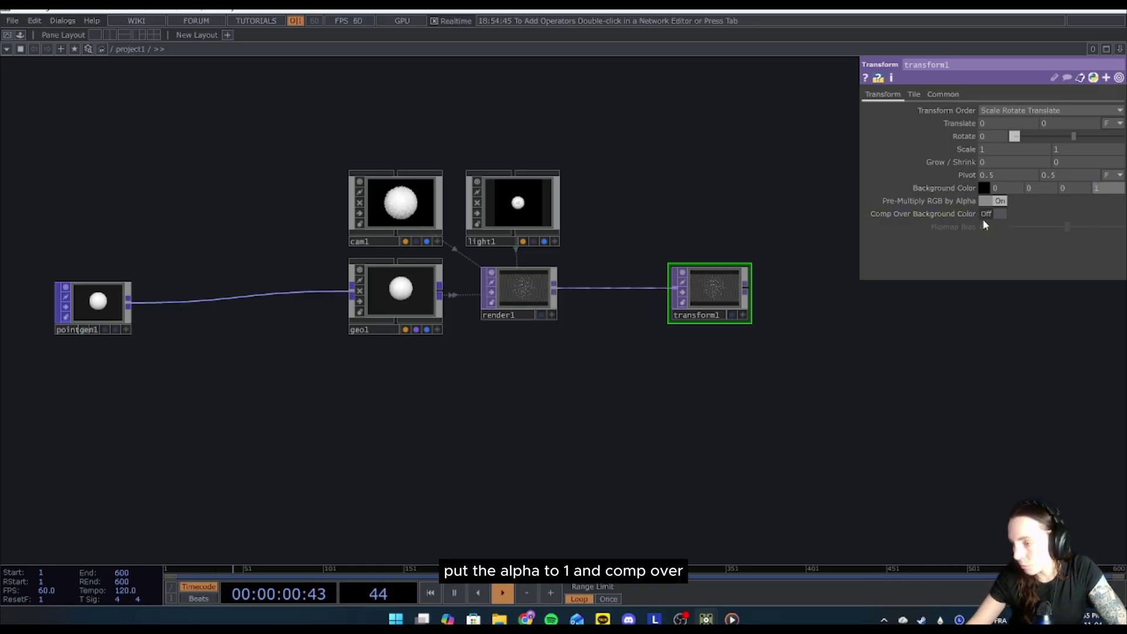
{"action": "left_click", "coordinate": [995, 214]}
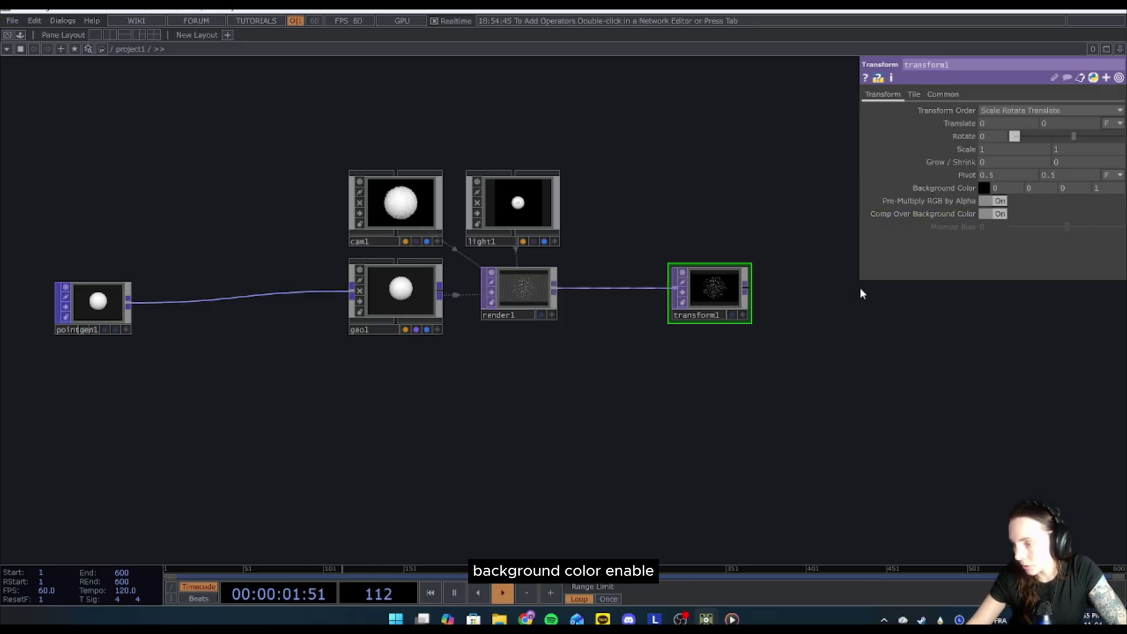
Add a Null TOP after transform1 and show it as the network background
{"action": "right_click", "coordinate": [746, 291]}
{"action": "left_click", "coordinate": [710, 259]}
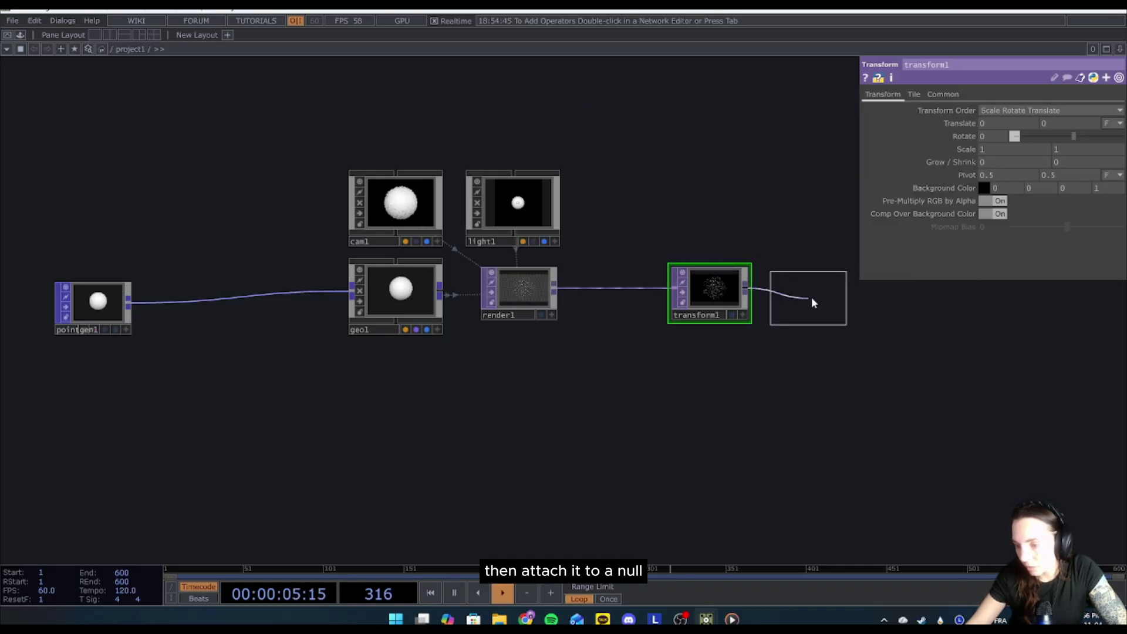
{"action": "left_click", "coordinate": [811, 289]}
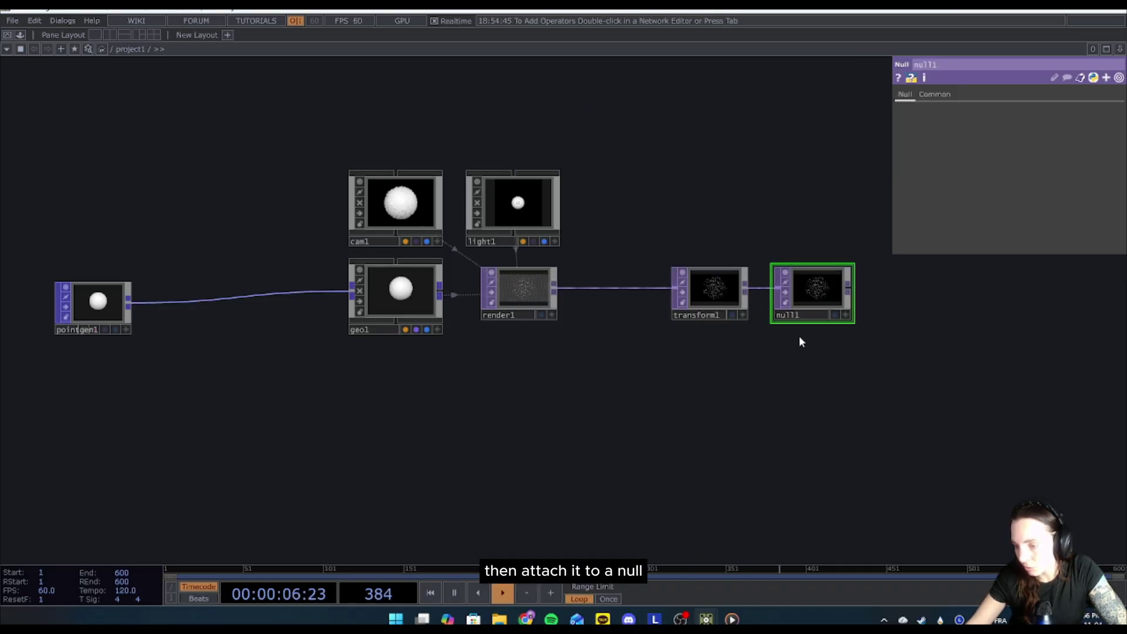
{"action": "left_click", "coordinate": [835, 316]}
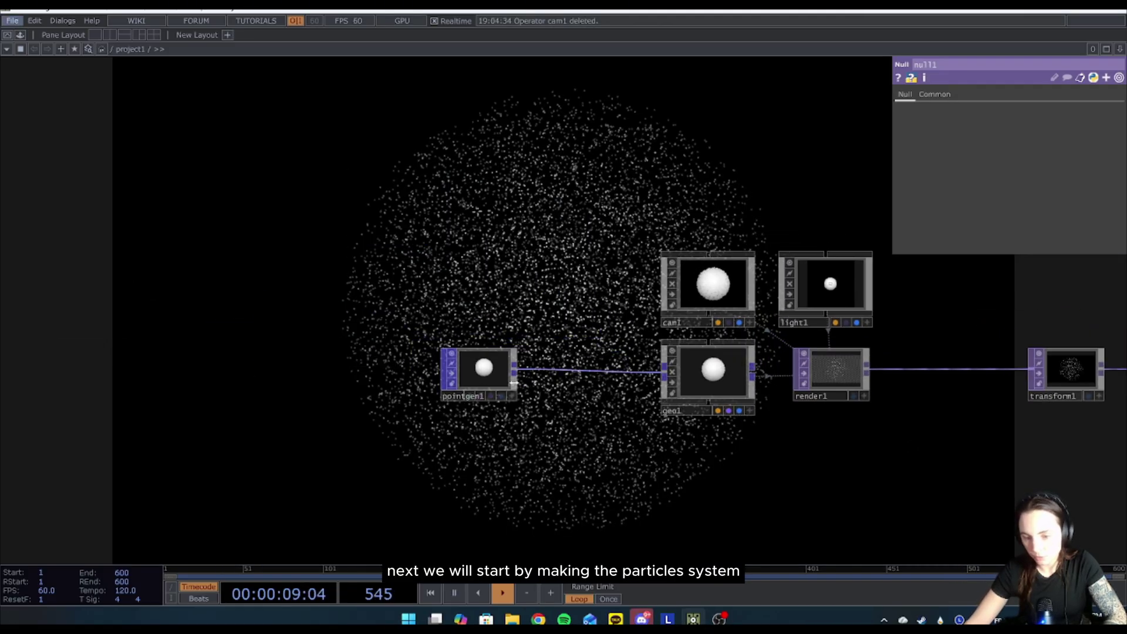
Move pointgen1 left and insert a Particle POP between pointgen1 and geo1
{"action": "left_click_drag", "start_coordinate": [514, 382], "coordinate": [87, 392]}
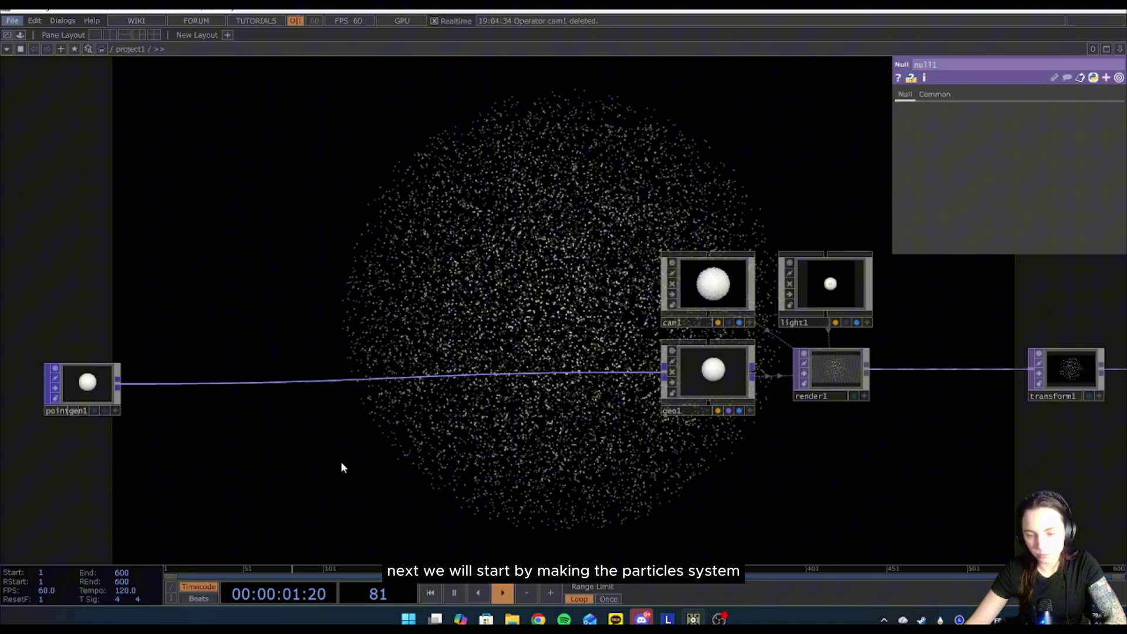
{"action": "right_click", "coordinate": [122, 382]}
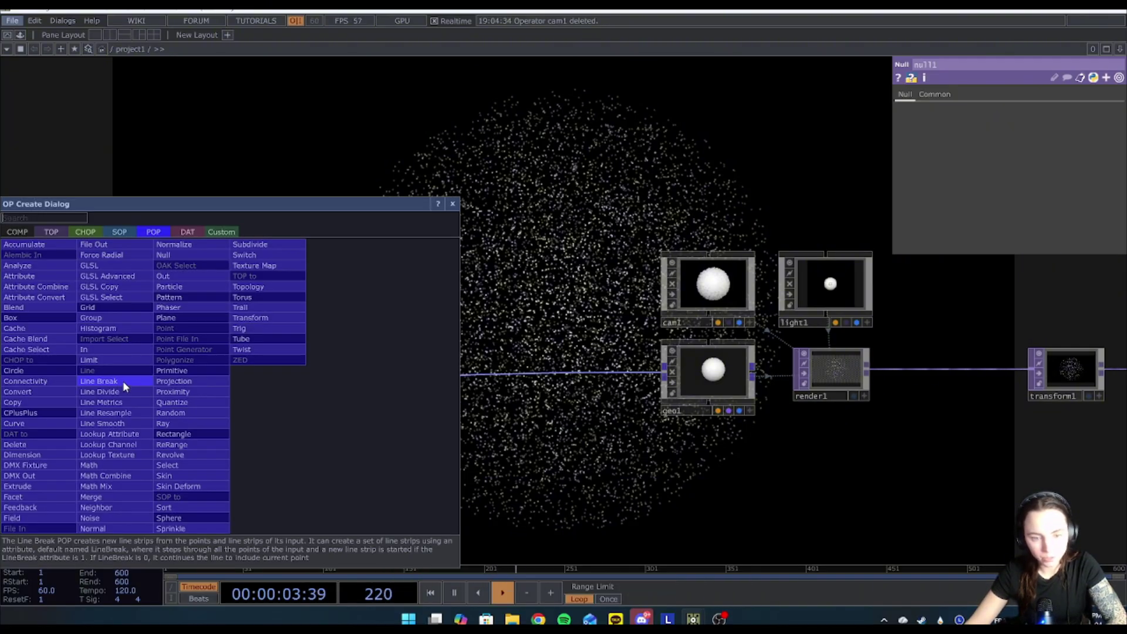
{"action": "left_click", "coordinate": [189, 294]}
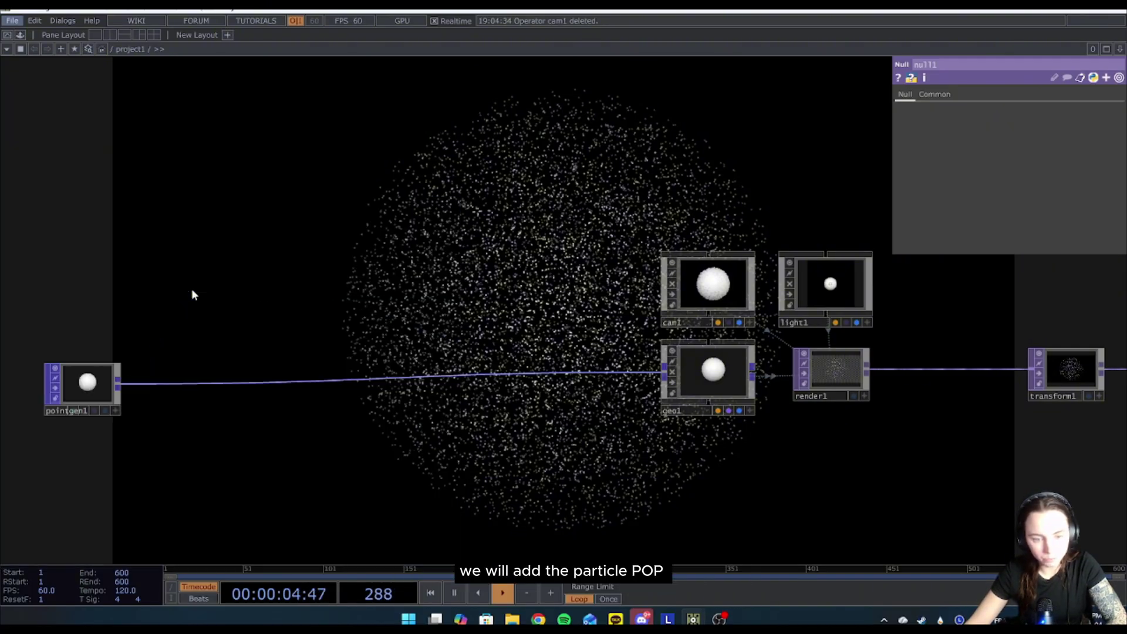
{"action": "left_click", "coordinate": [239, 385]}
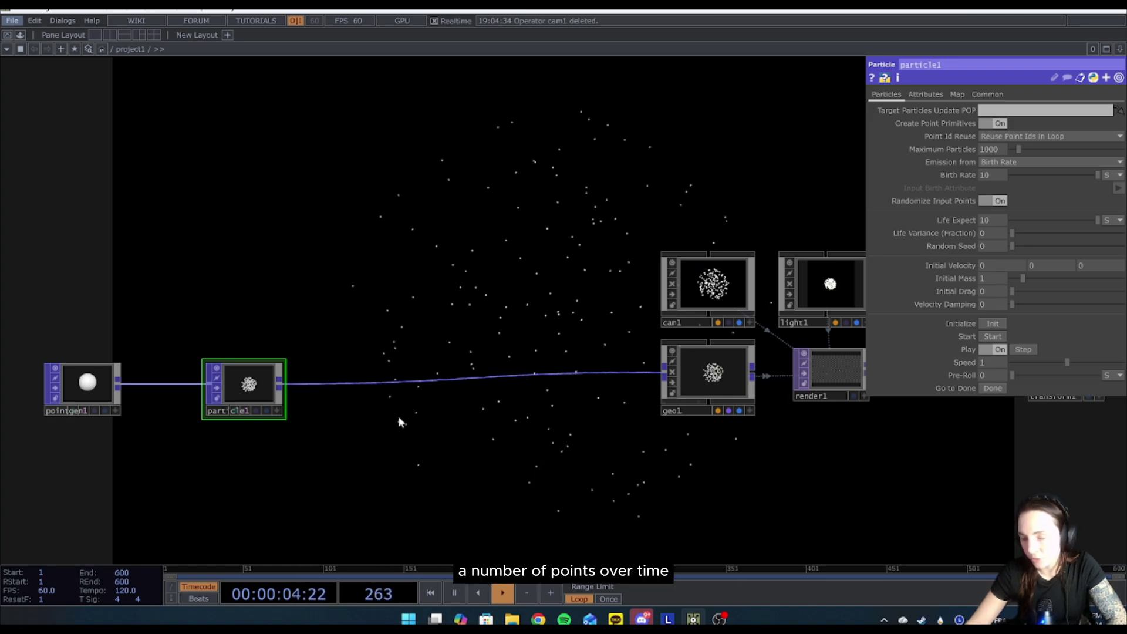
Tidy the layout, shifting pointgen1 and particle1 further left
{"action": "scroll", "coordinate": [239, 405], "scroll_direction": "up", "scroll_amount": 5}
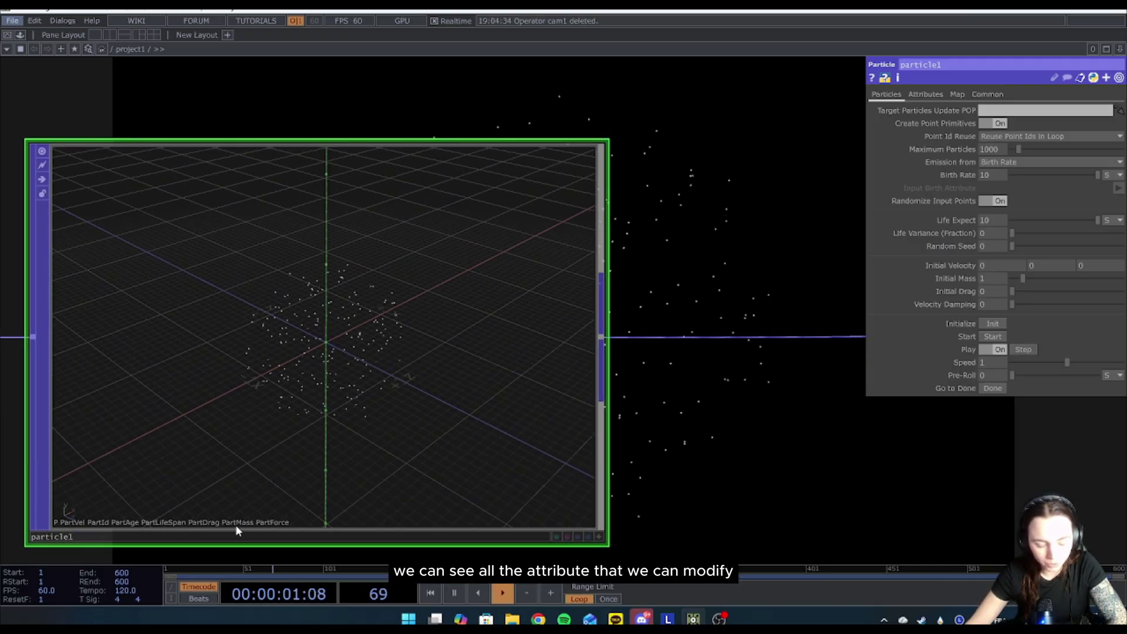
{"action": "scroll", "coordinate": [661, 385], "scroll_direction": "down", "scroll_amount": 5}
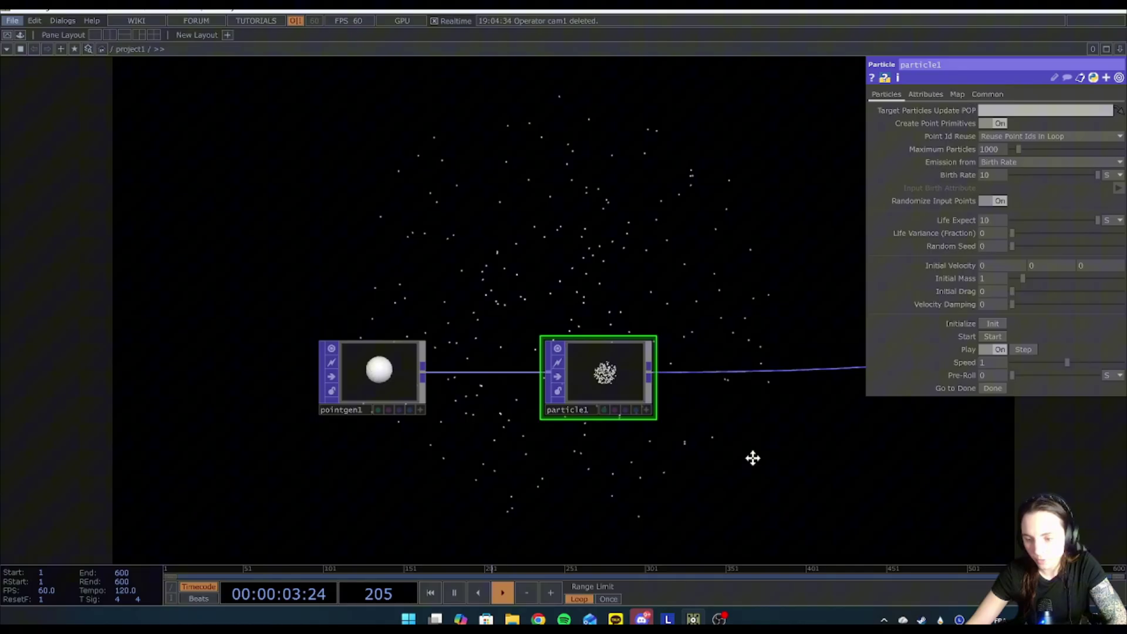
{"action": "scroll", "coordinate": [577, 411], "scroll_direction": "down", "scroll_amount": 4}
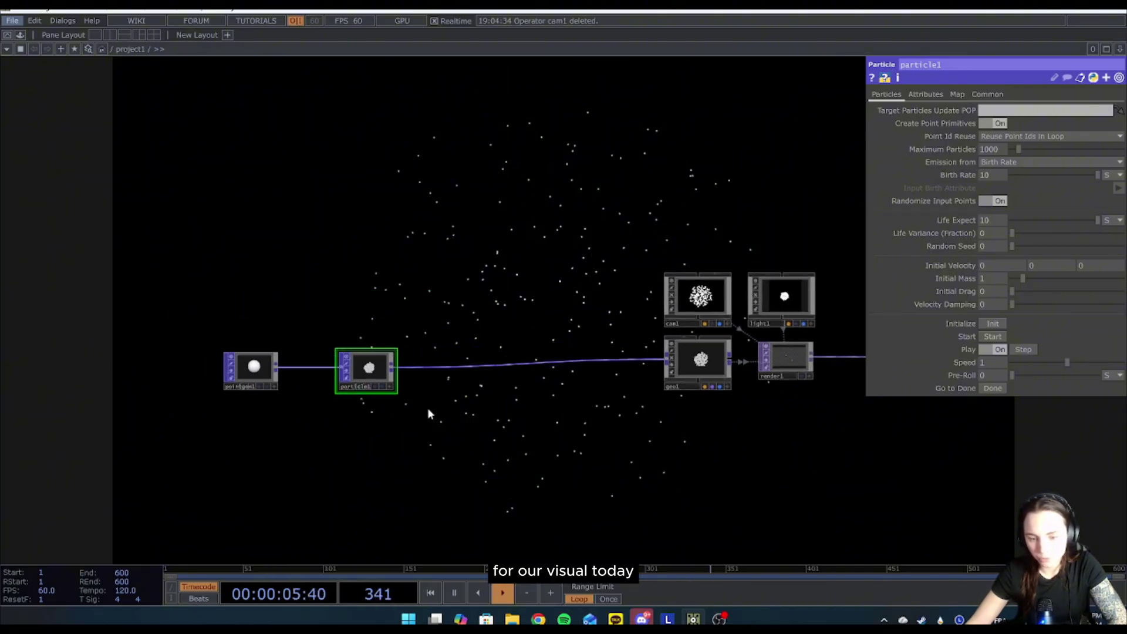
{"action": "left_click_drag", "start_coordinate": [231, 368], "coordinate": [156, 379]}
{"action": "left_click_drag", "start_coordinate": [352, 369], "coordinate": [289, 379]}
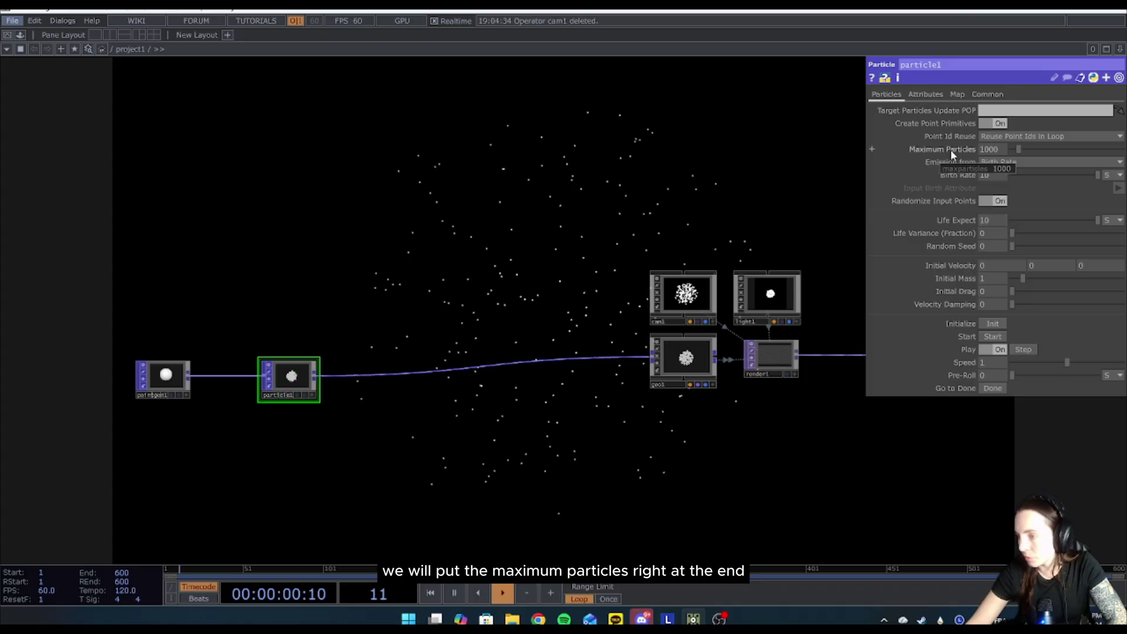
Set Maximum Particles to 16384, Birth Rate to 5000 and Life Expect to 6
{"action": "left_click_drag", "start_coordinate": [1018, 150], "coordinate": [1122, 149]}
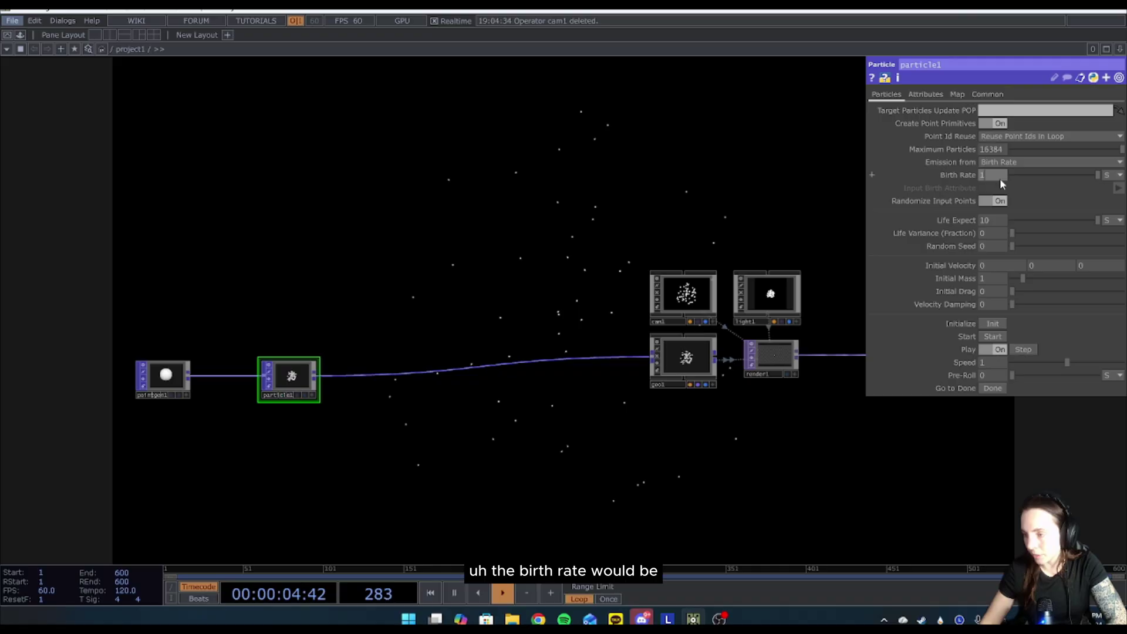
{"action": "type", "text": "8"}
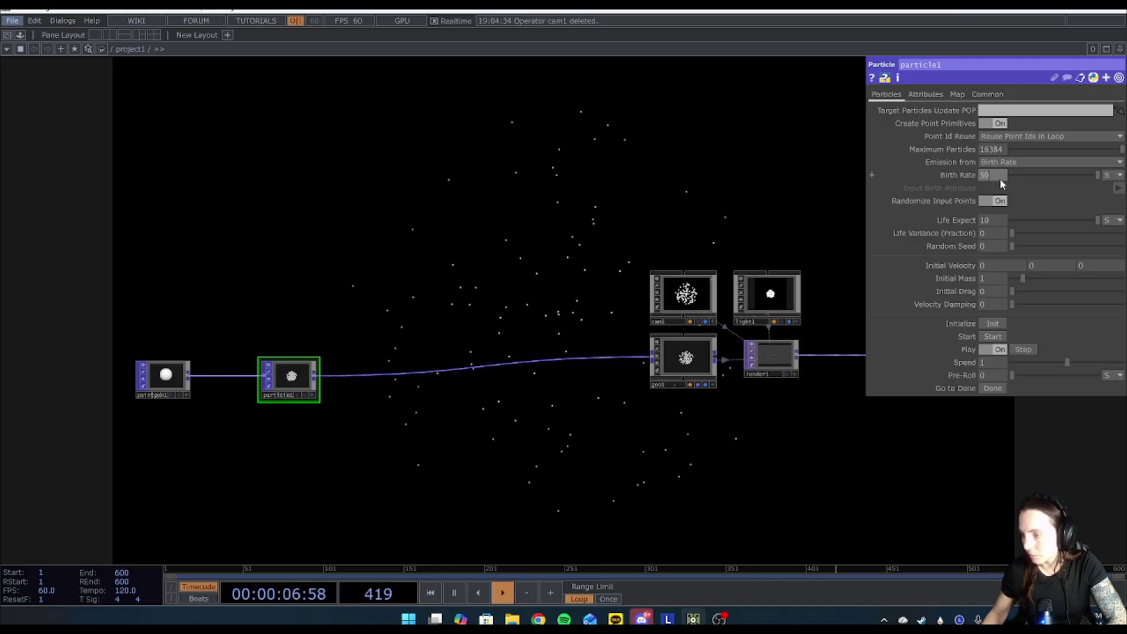
{"action": "type", "text": "00"}
{"action": "key", "text": "Return"}
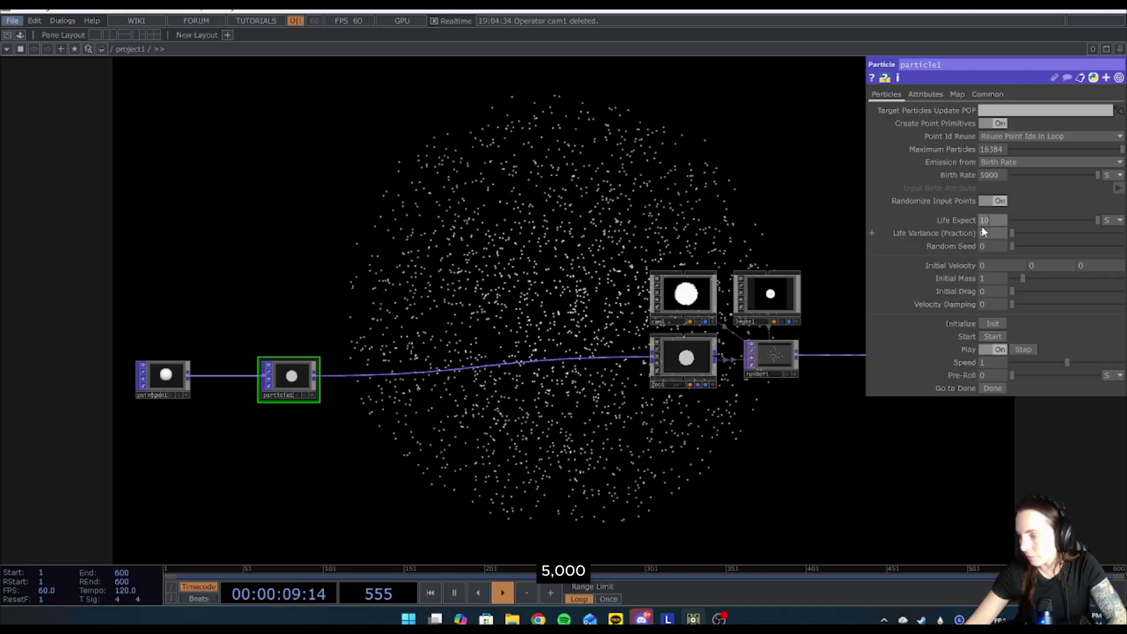
{"action": "left_click", "coordinate": [982, 225]}
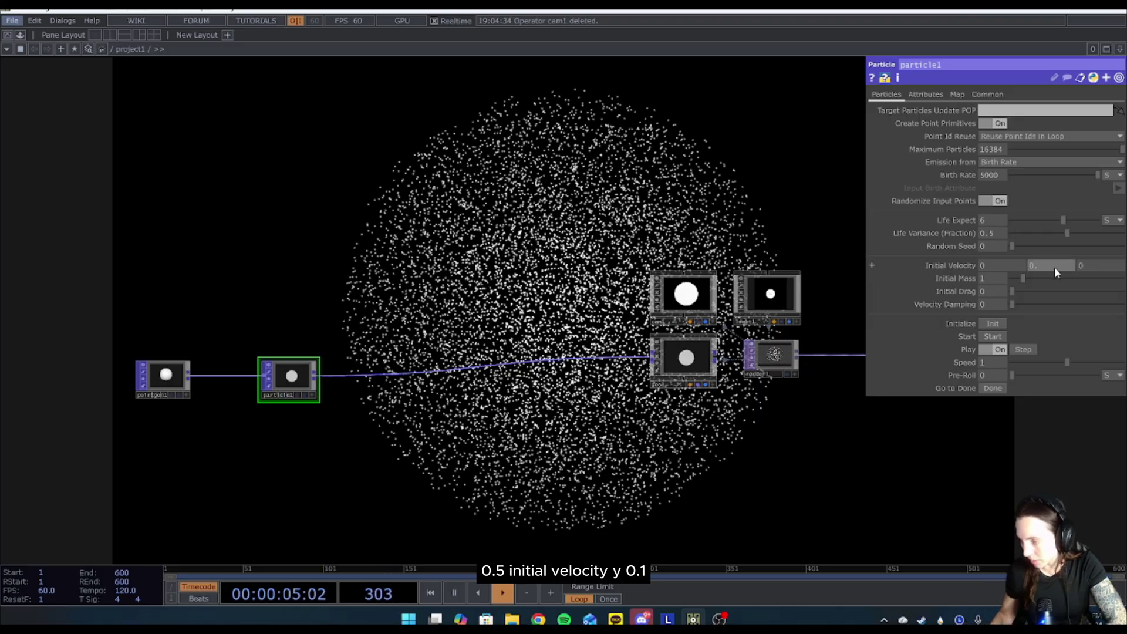
Set particle1's Initial Drag to 0.9 and Velocity Damping to 0.95
{"action": "left_click", "coordinate": [1009, 291]}
{"action": "type", "text": "0.9"}
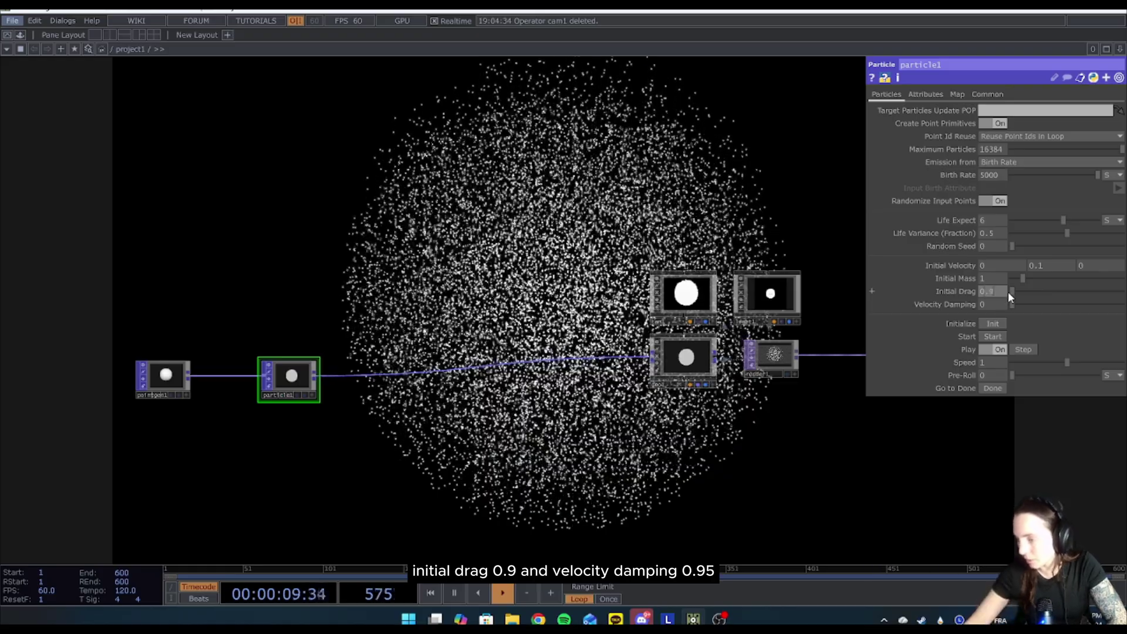
{"action": "key", "text": "Return"}
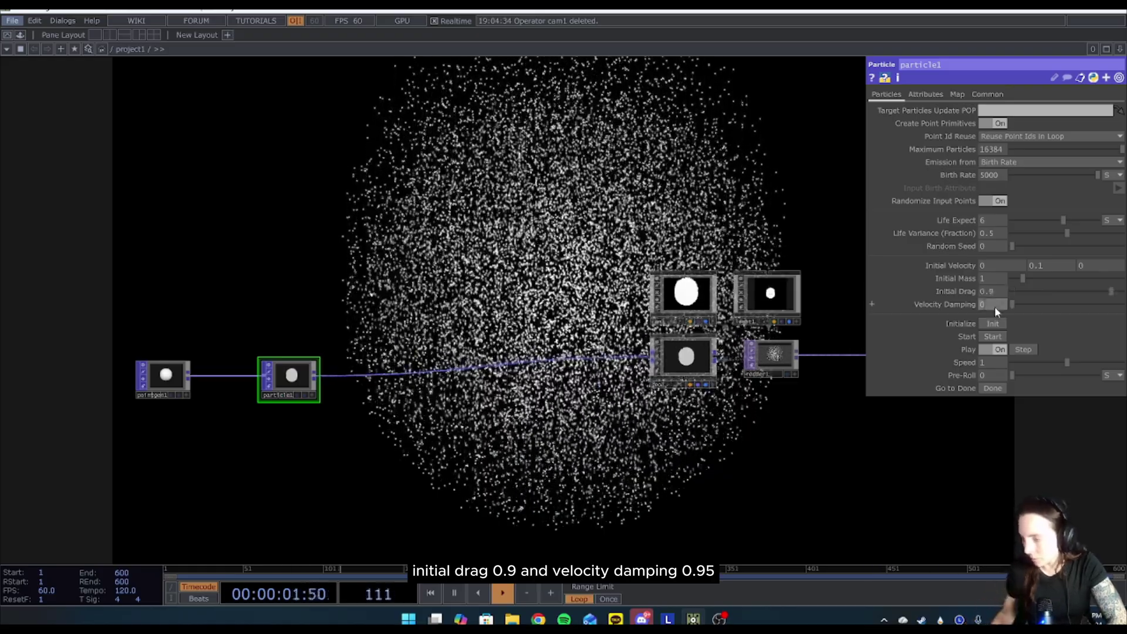
{"action": "left_click", "coordinate": [994, 306]}
{"action": "type", "text": "0.95"}
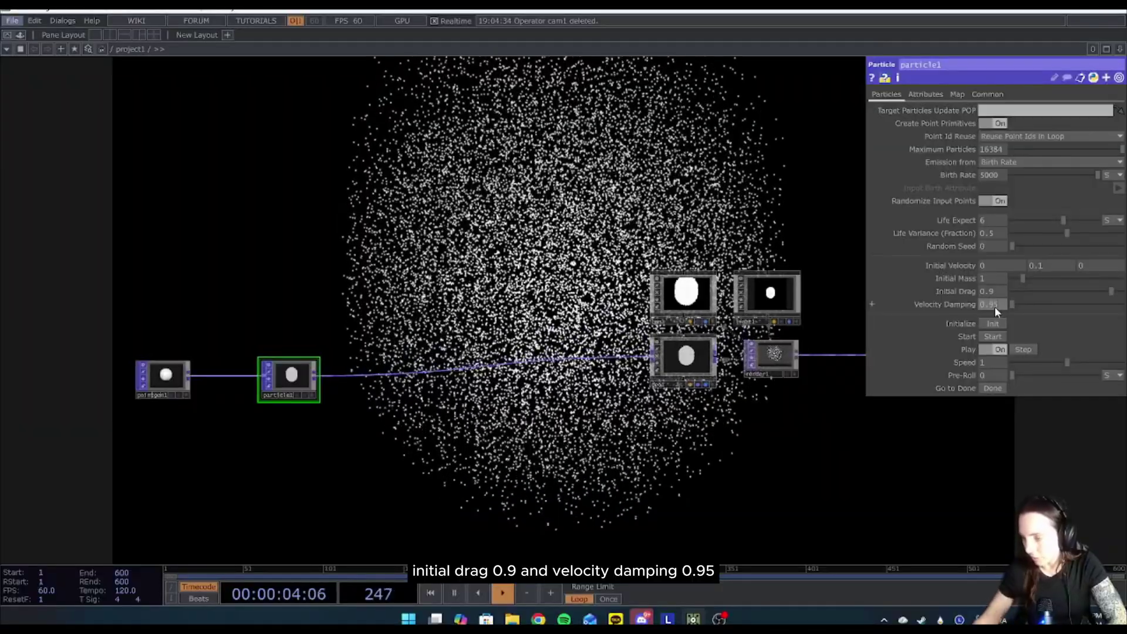
{"action": "key", "text": "Return"}
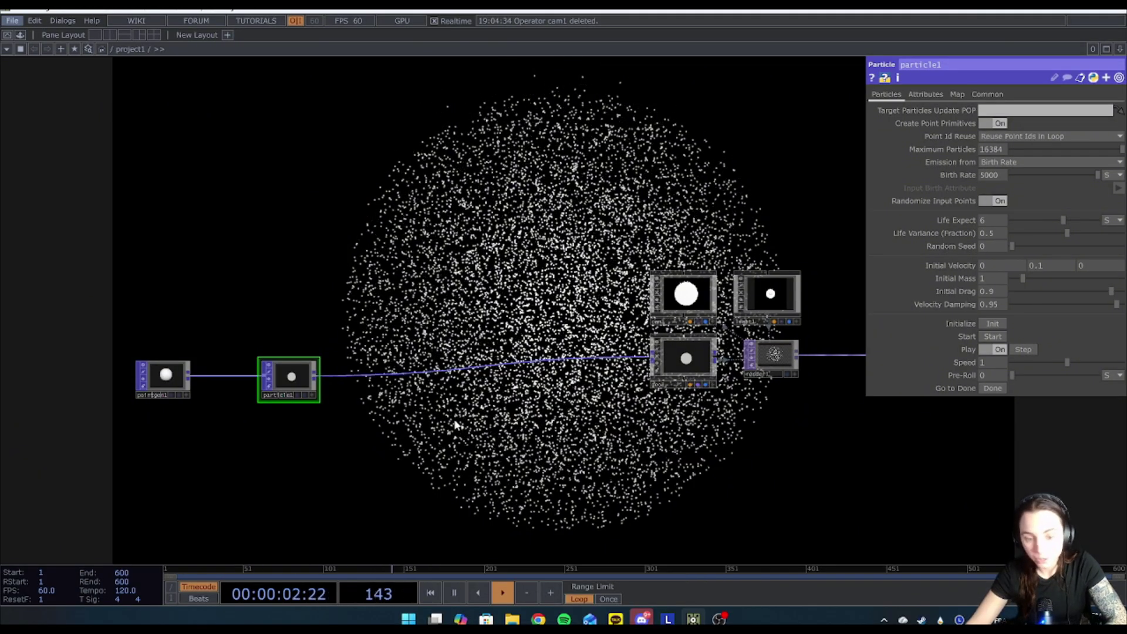
Add a Keyboard In CHOP below particle1 listening for keys '1 2'
{"action": "key", "text": "Tab"}
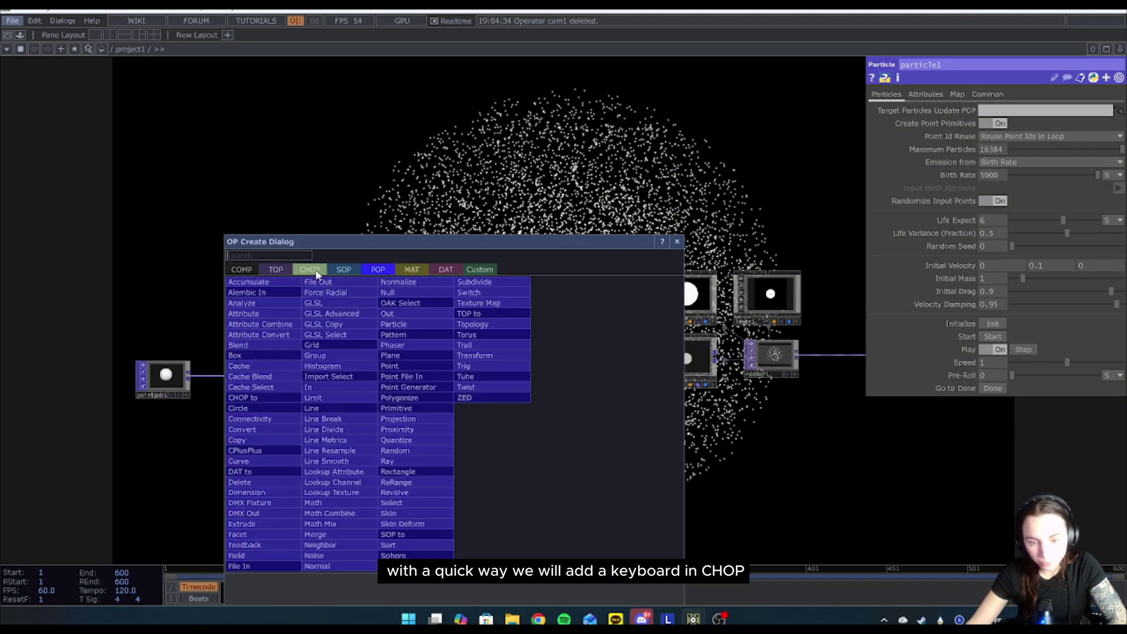
{"action": "left_click", "coordinate": [310, 269]}
{"action": "left_click", "coordinate": [429, 439]}
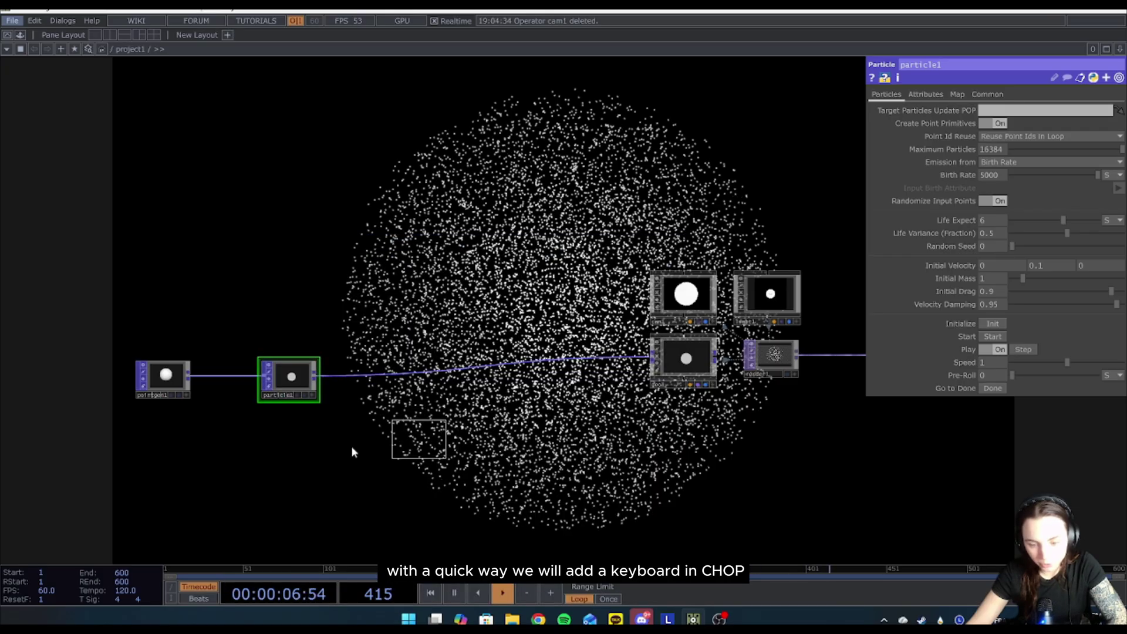
{"action": "left_click", "coordinate": [283, 443]}
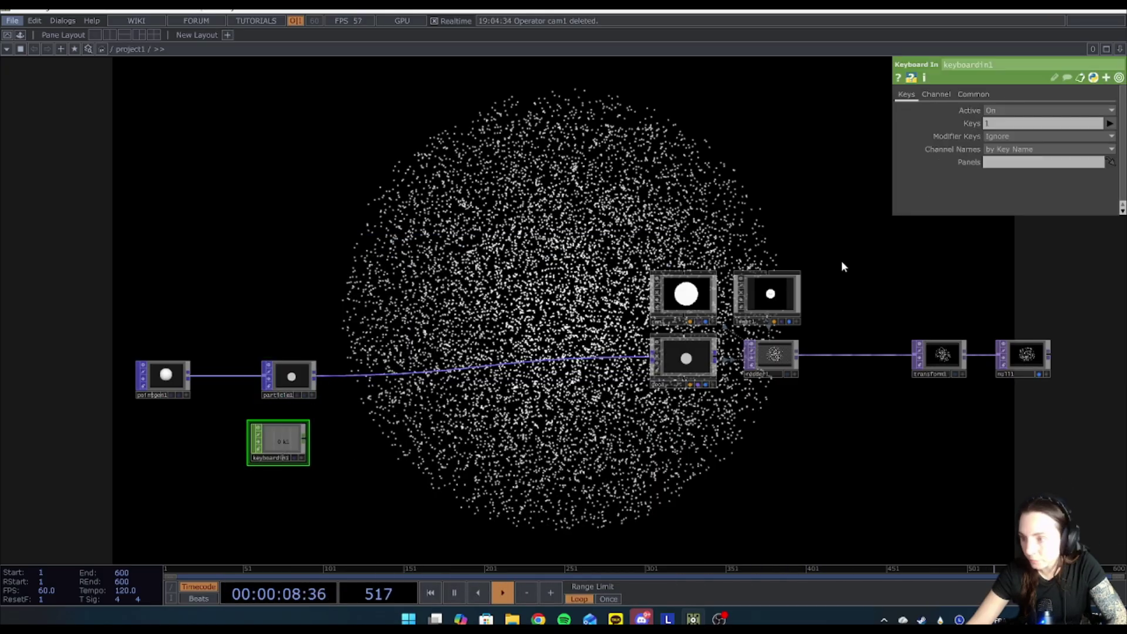
{"action": "left_click", "coordinate": [993, 125]}
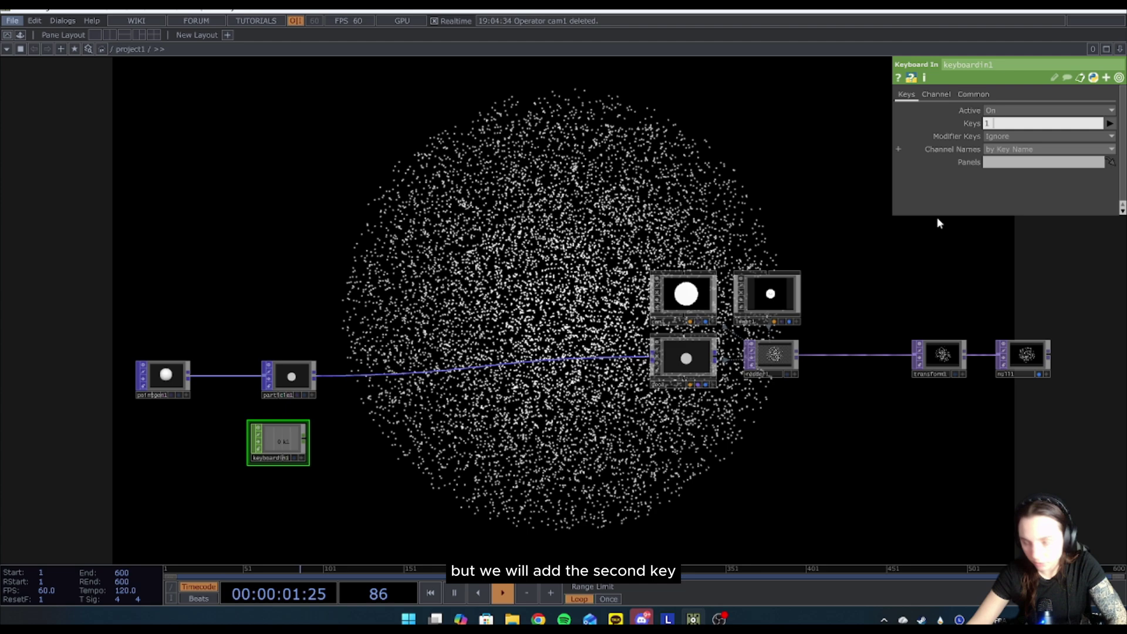
{"action": "type", "text": "2"}
{"action": "key", "text": "Return"}
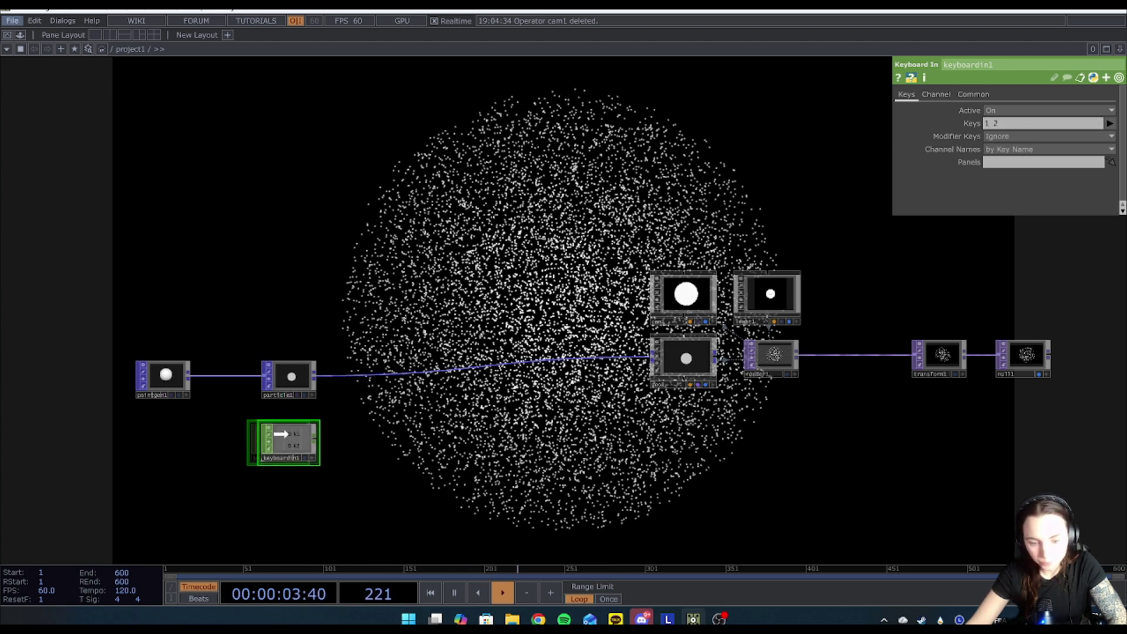
Reference k1 in particle1's Initialize and k2 in Start, then test both keys
{"action": "left_click", "coordinate": [291, 378]}
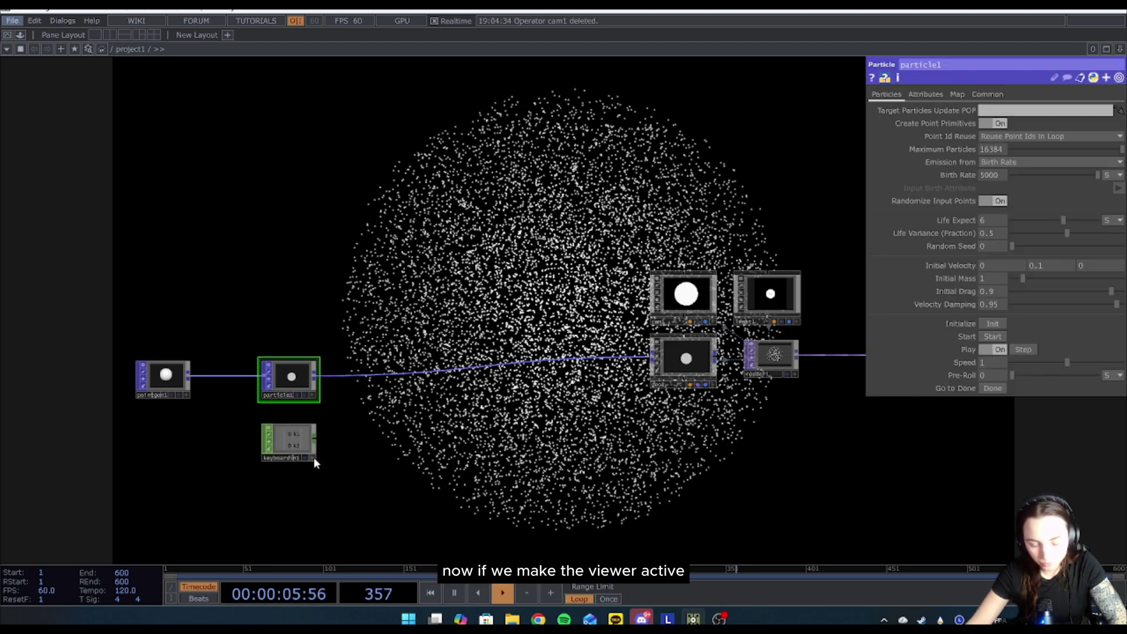
{"action": "left_click", "coordinate": [312, 457]}
{"action": "key", "text": "1"}
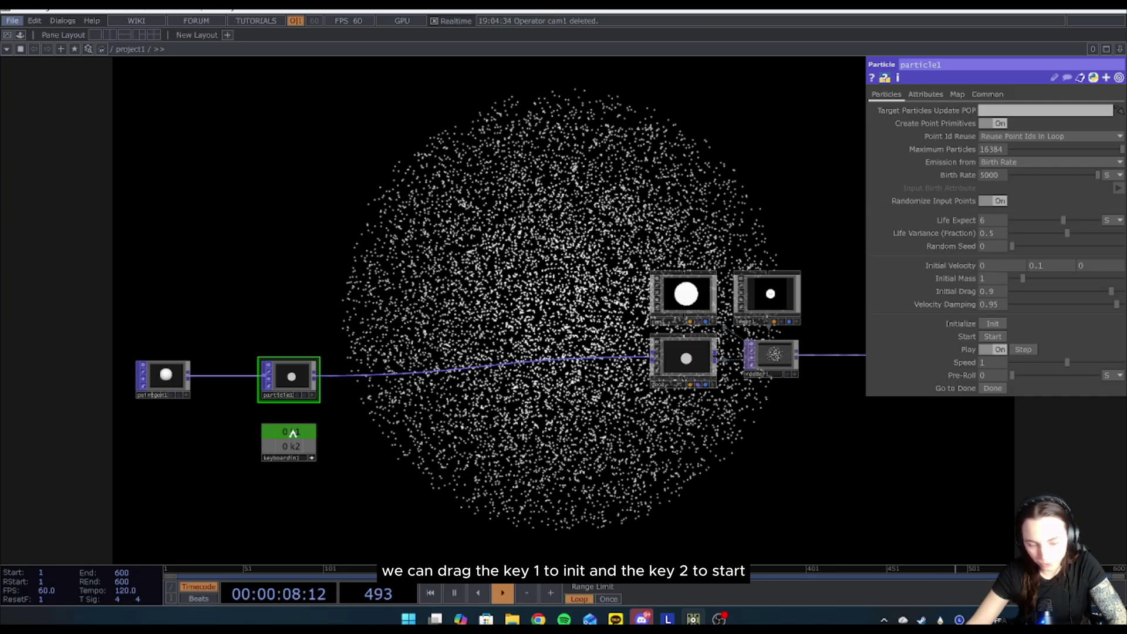
{"action": "left_click_drag", "start_coordinate": [293, 432], "coordinate": [732, 385]}
{"action": "left_click_drag", "start_coordinate": [985, 327], "coordinate": [992, 325]}
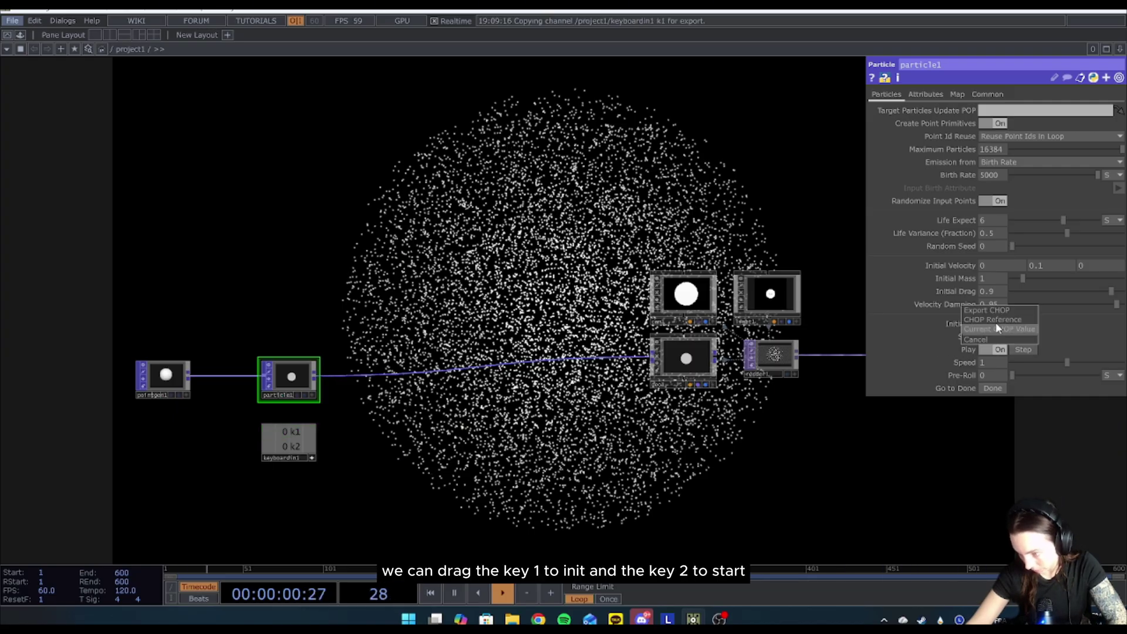
{"action": "left_click", "coordinate": [994, 319]}
{"action": "left_click_drag", "start_coordinate": [739, 432], "coordinate": [992, 337]}
{"action": "left_click", "coordinate": [998, 333]}
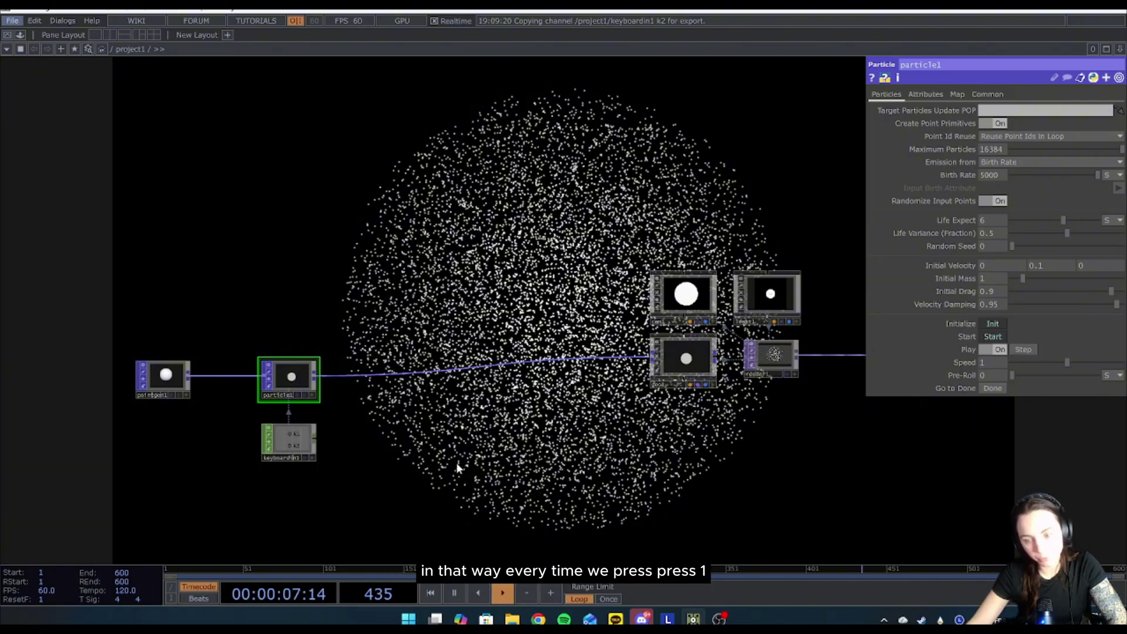
{"action": "key", "text": "1"}
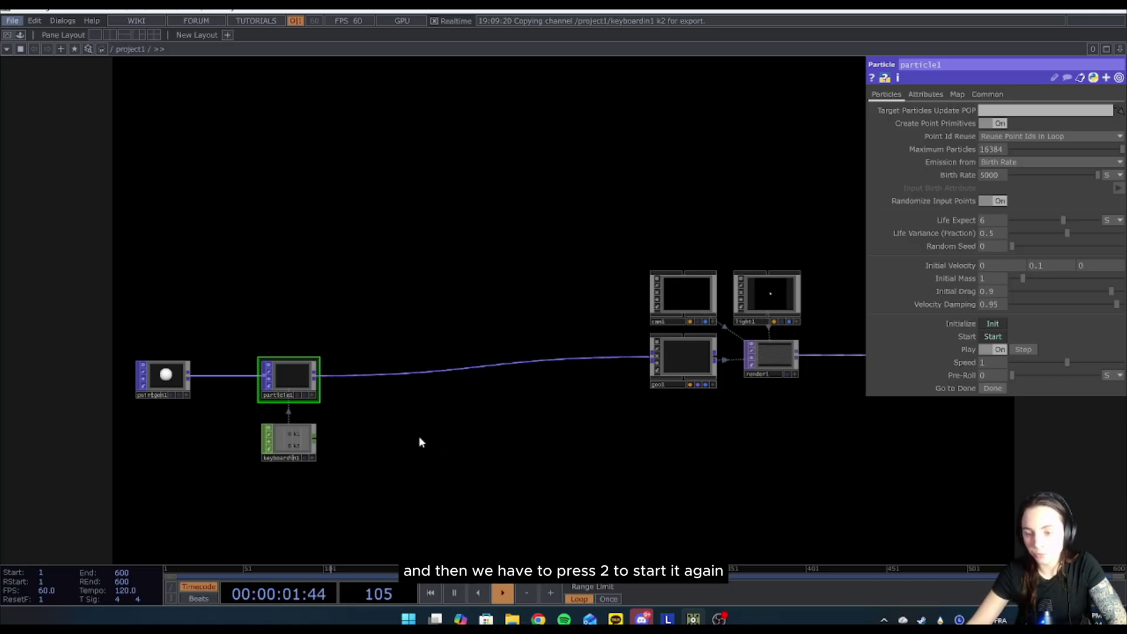
{"action": "key", "text": "2"}
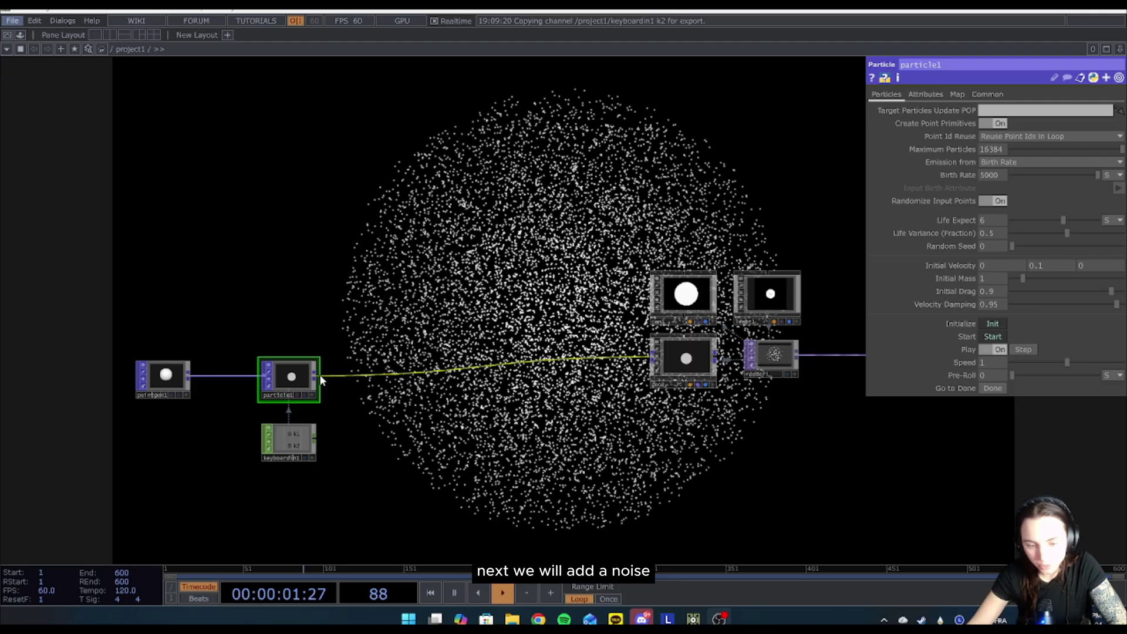
Insert a Noise POP after particle1 with seed 4.43, amplitude 0.005 and offset 0.001
{"action": "left_click", "coordinate": [320, 381]}
{"action": "type", "text": "noi"}
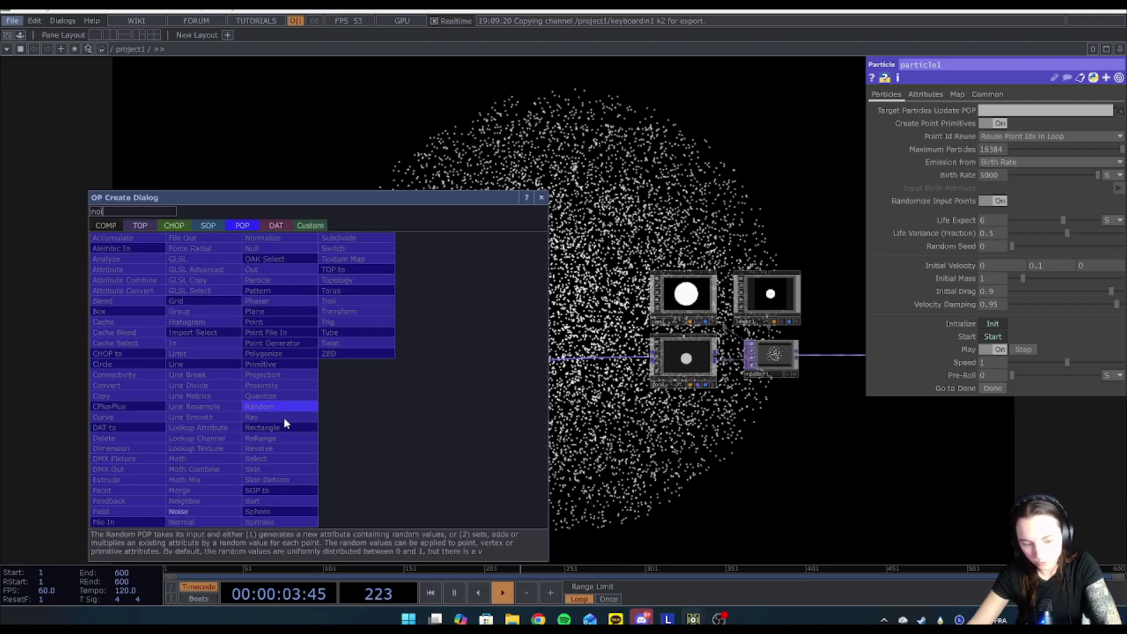
{"action": "left_click", "coordinate": [206, 513]}
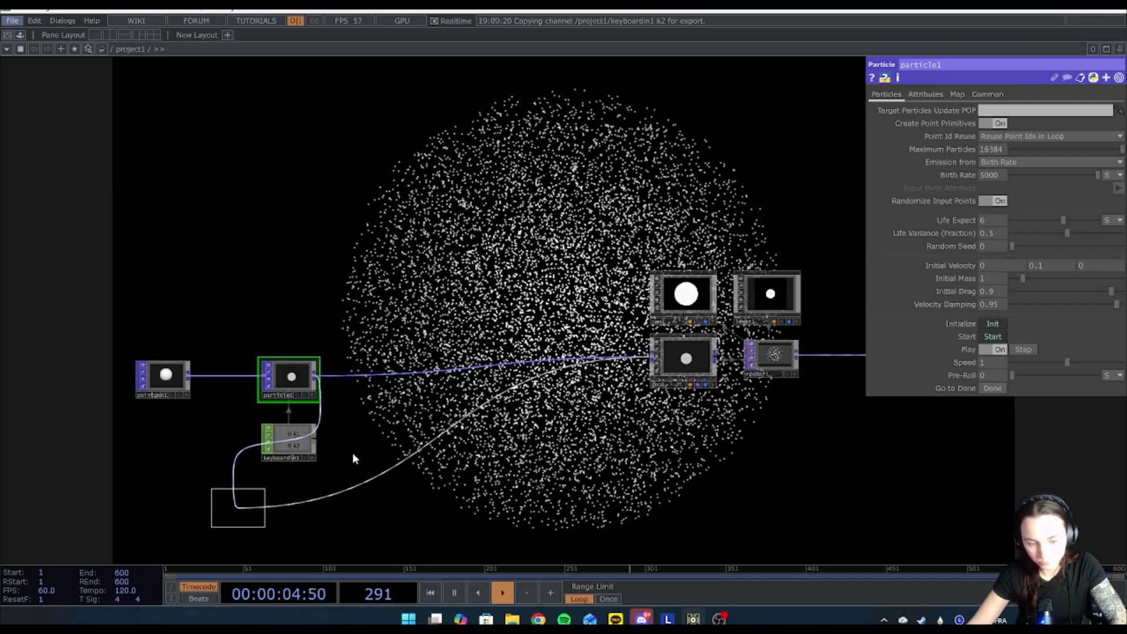
{"action": "left_click", "coordinate": [381, 384]}
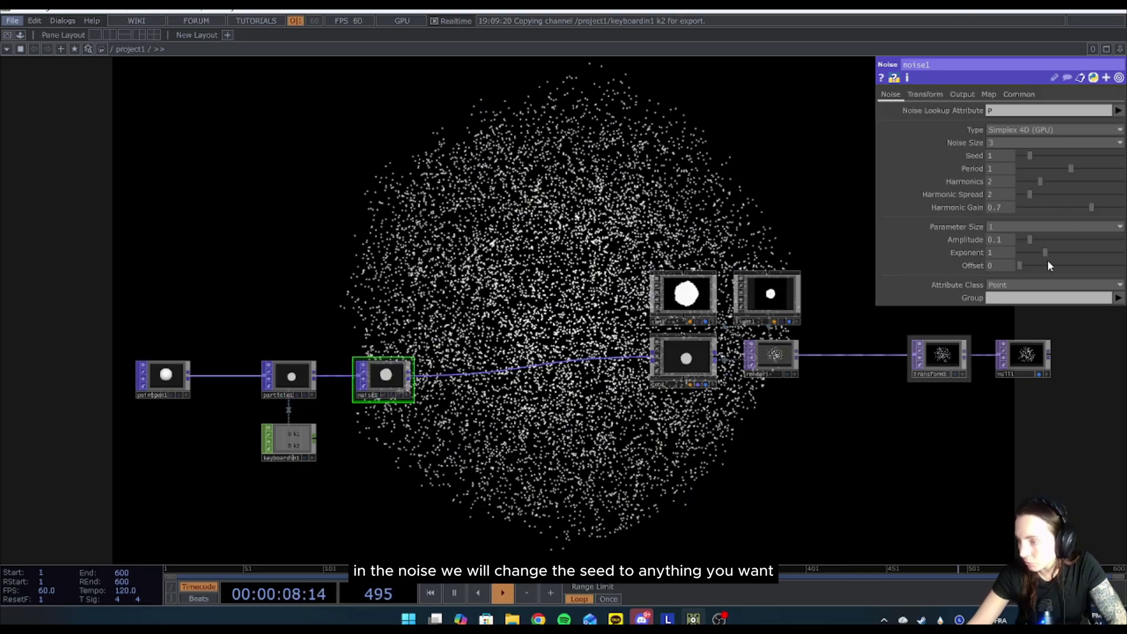
{"action": "left_click_drag", "start_coordinate": [1029, 155], "coordinate": [1063, 147]}
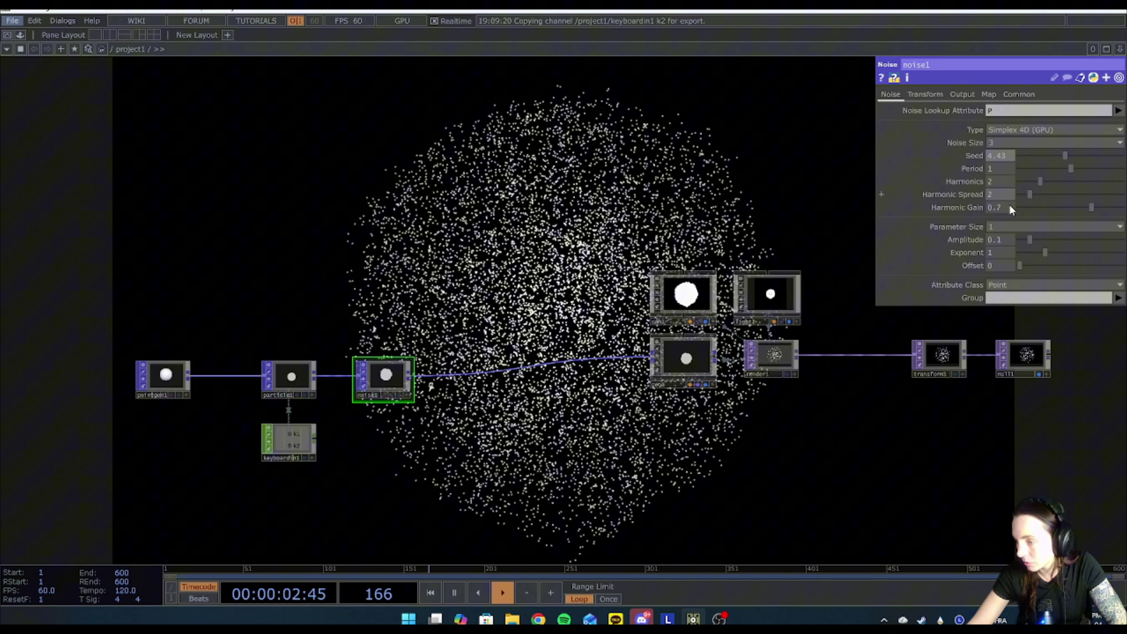
{"action": "type", "text": "0.005"}
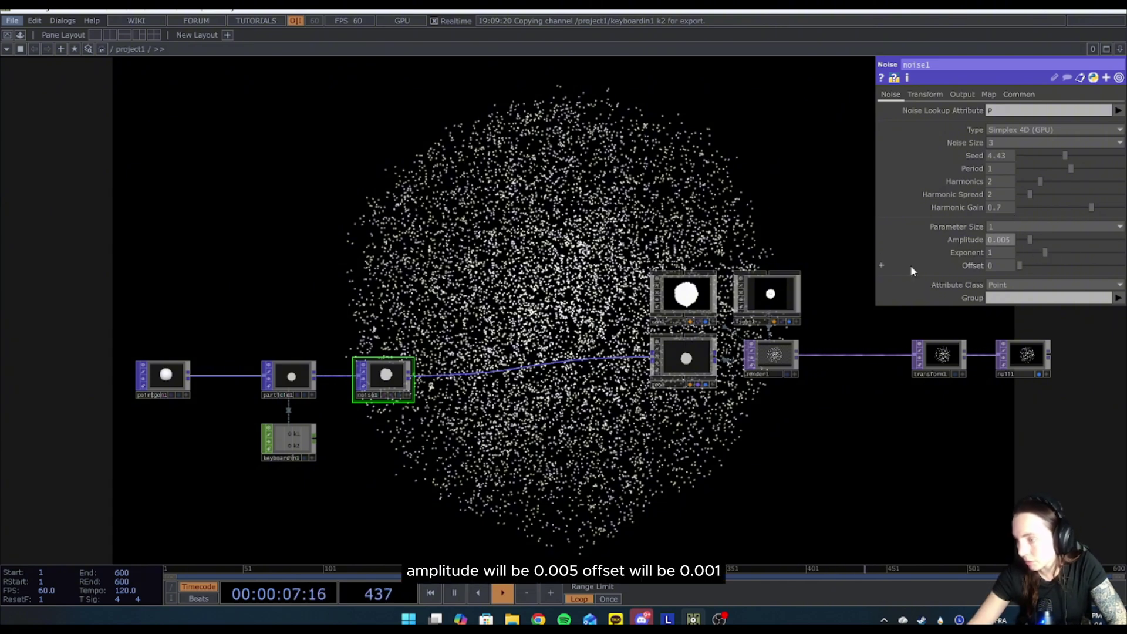
{"action": "left_click", "coordinate": [993, 265]}
{"action": "type", "text": ".001"}
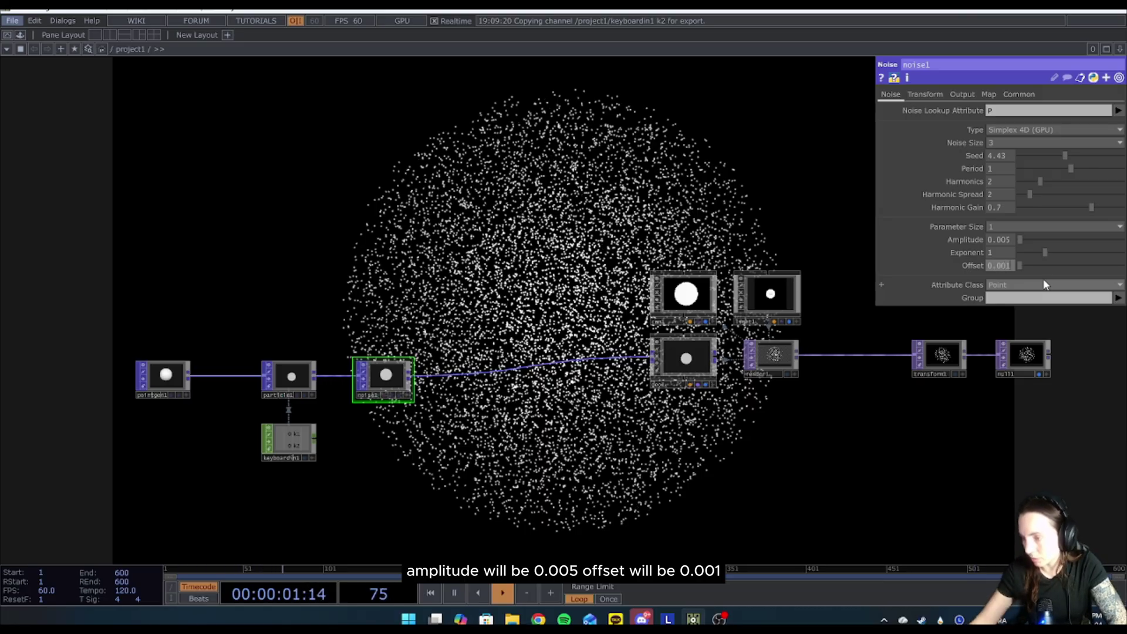
{"action": "key", "text": "Return"}
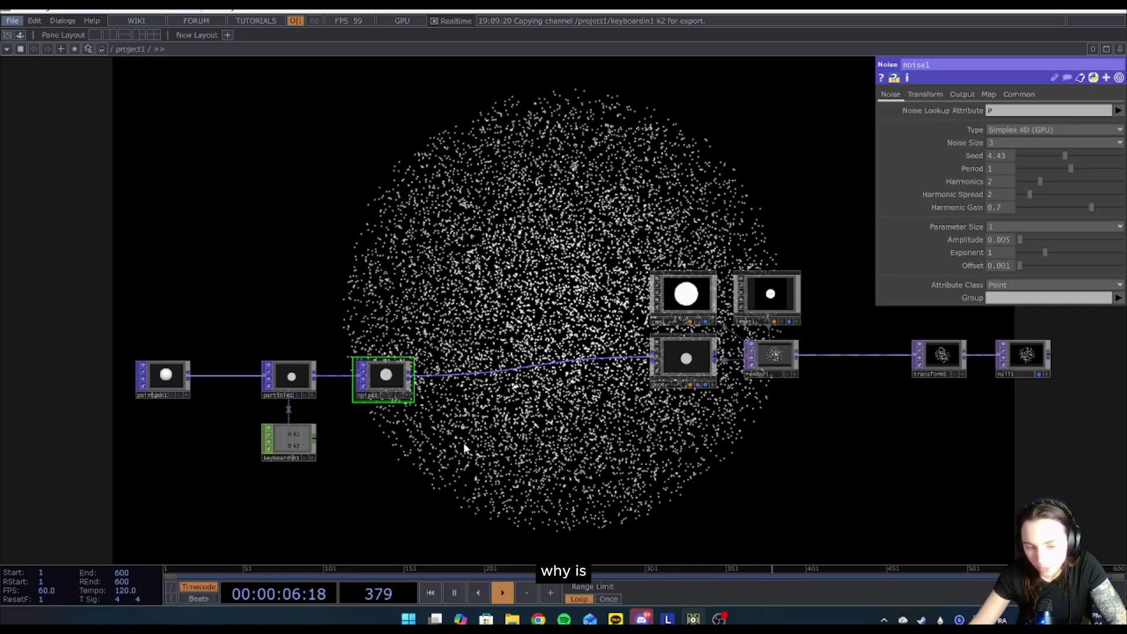
{"action": "left_click", "coordinate": [301, 380]}
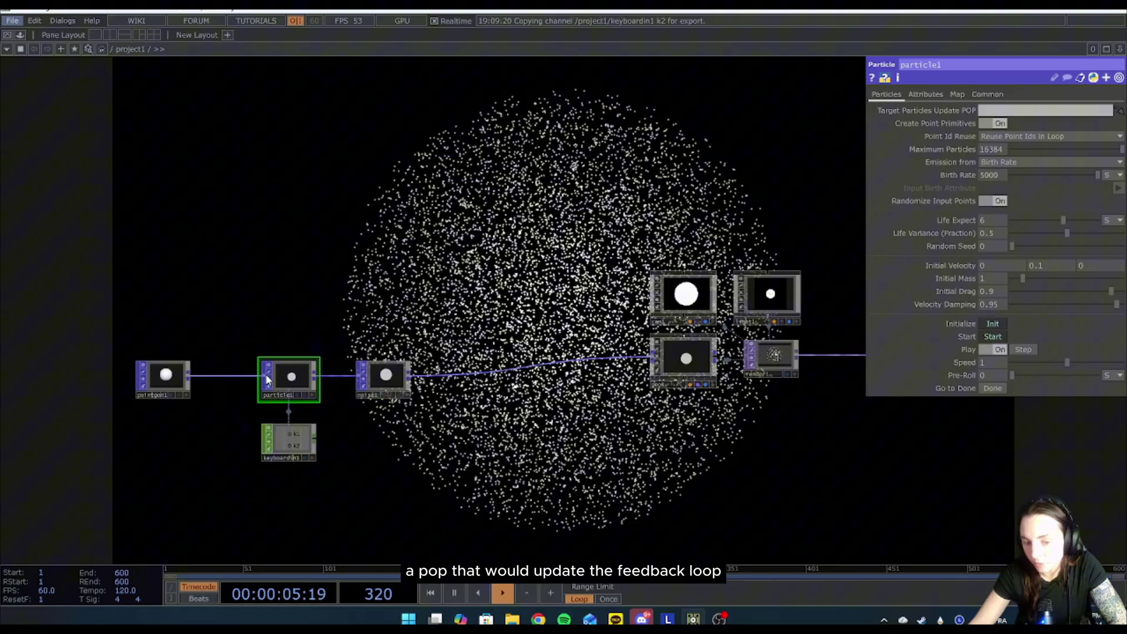
Append a Null named 'end' after the noise node and tighten the node spacing
{"action": "right_click", "coordinate": [410, 378]}
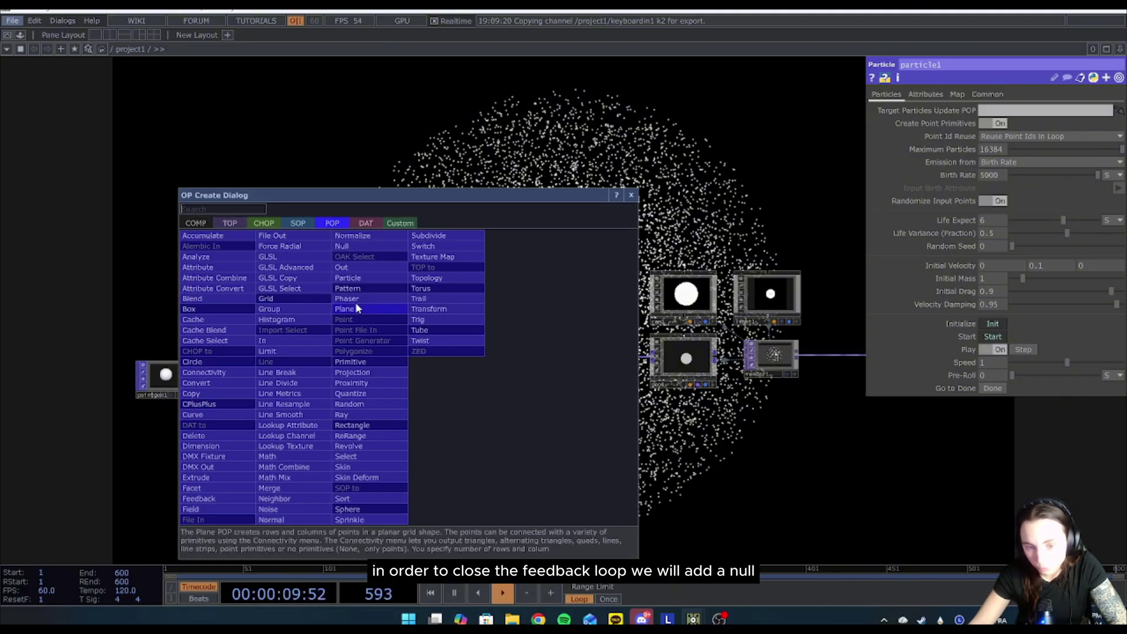
{"action": "left_click", "coordinate": [352, 249]}
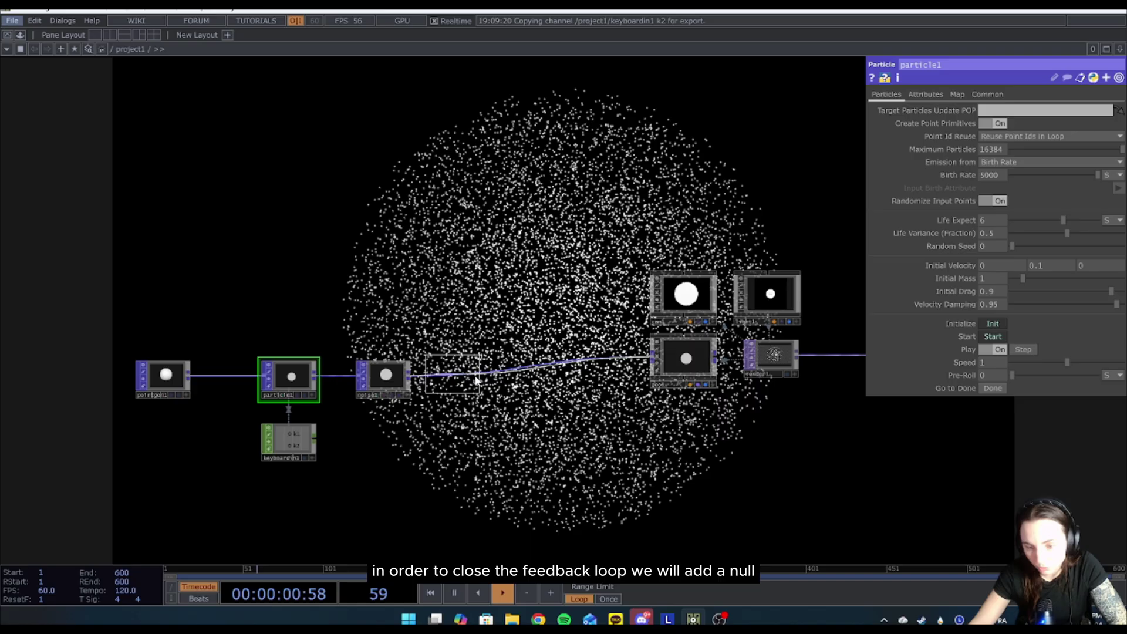
{"action": "left_click", "coordinate": [518, 378]}
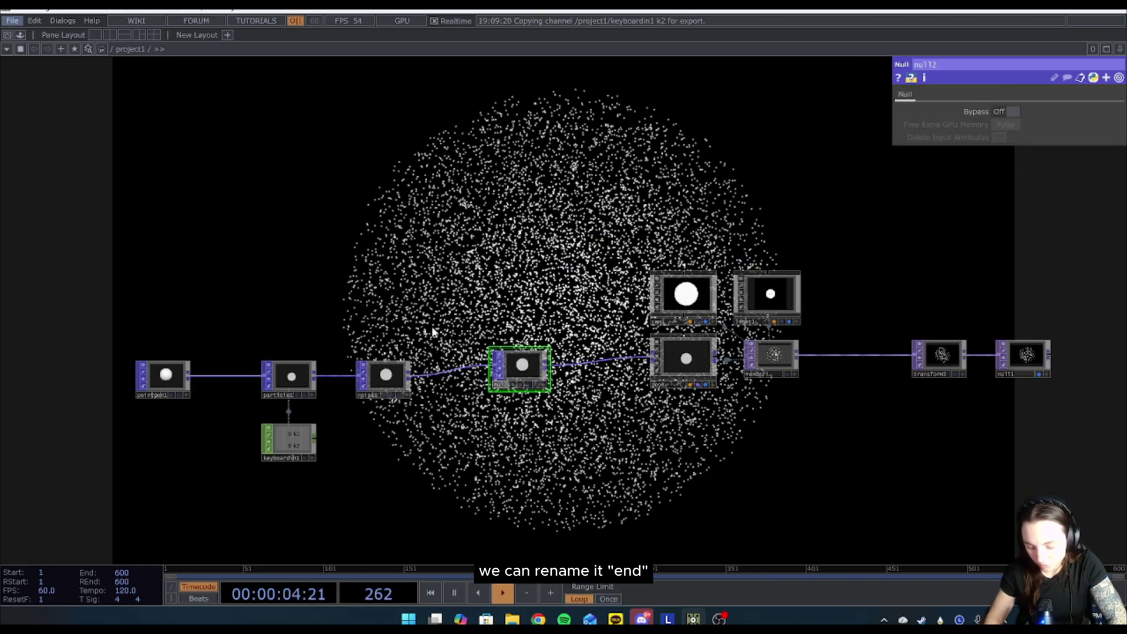
{"action": "type", "text": "end"}
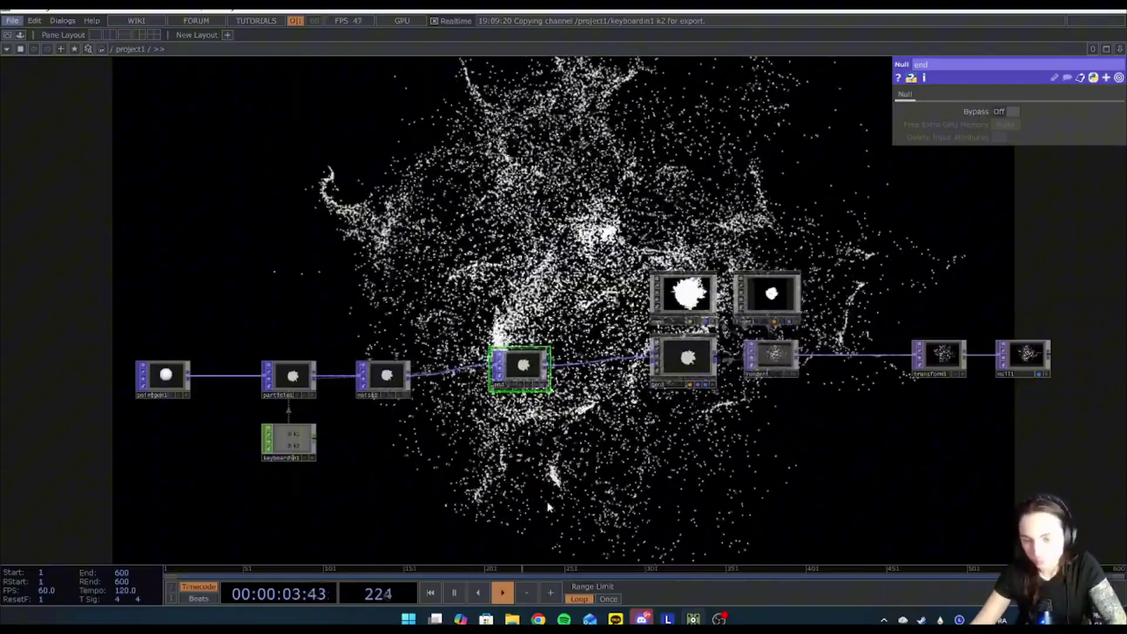
{"action": "left_click_drag", "start_coordinate": [384, 377], "coordinate": [362, 376]}
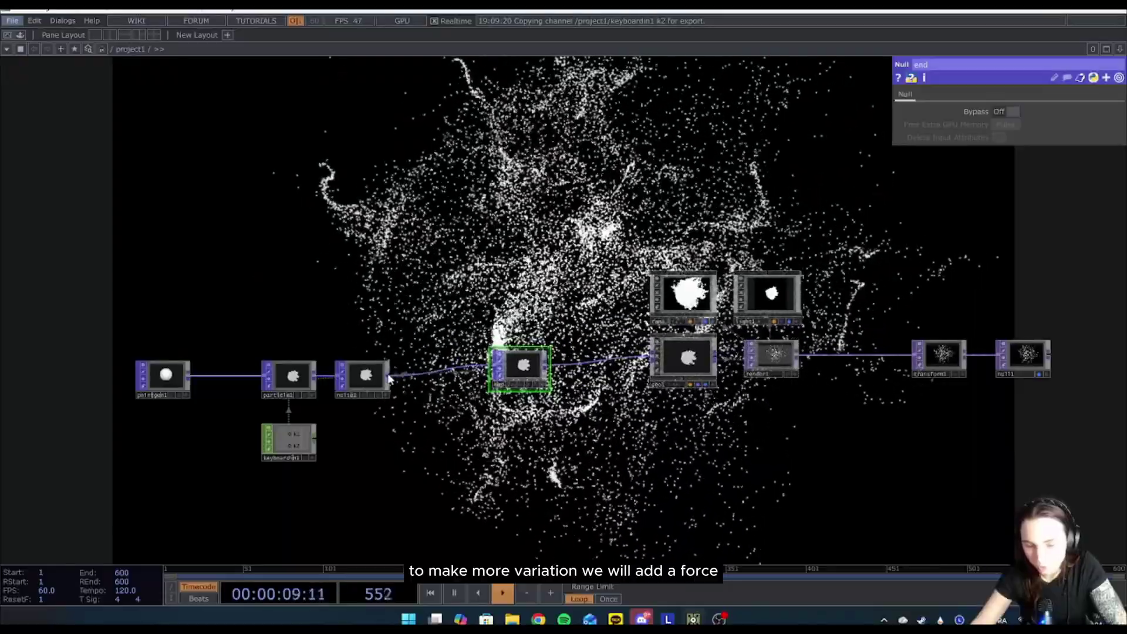
Insert a Force Radial POP after noise1 with Radial Strength 0.02
{"action": "key", "text": "Tab"}
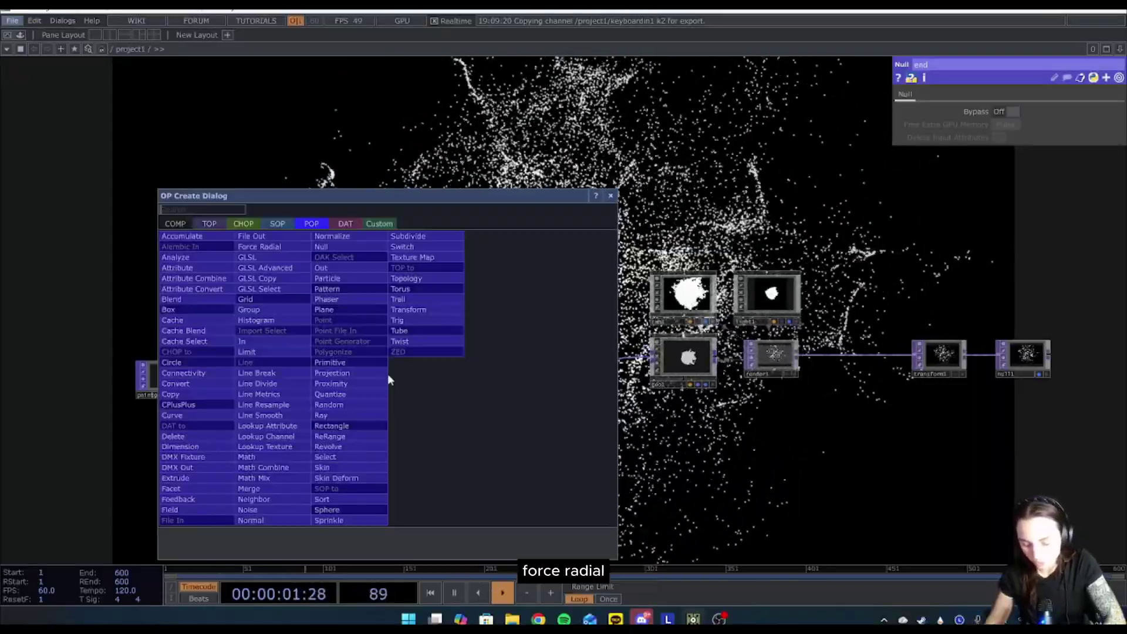
{"action": "type", "text": "for"}
{"action": "left_click", "coordinate": [262, 247]}
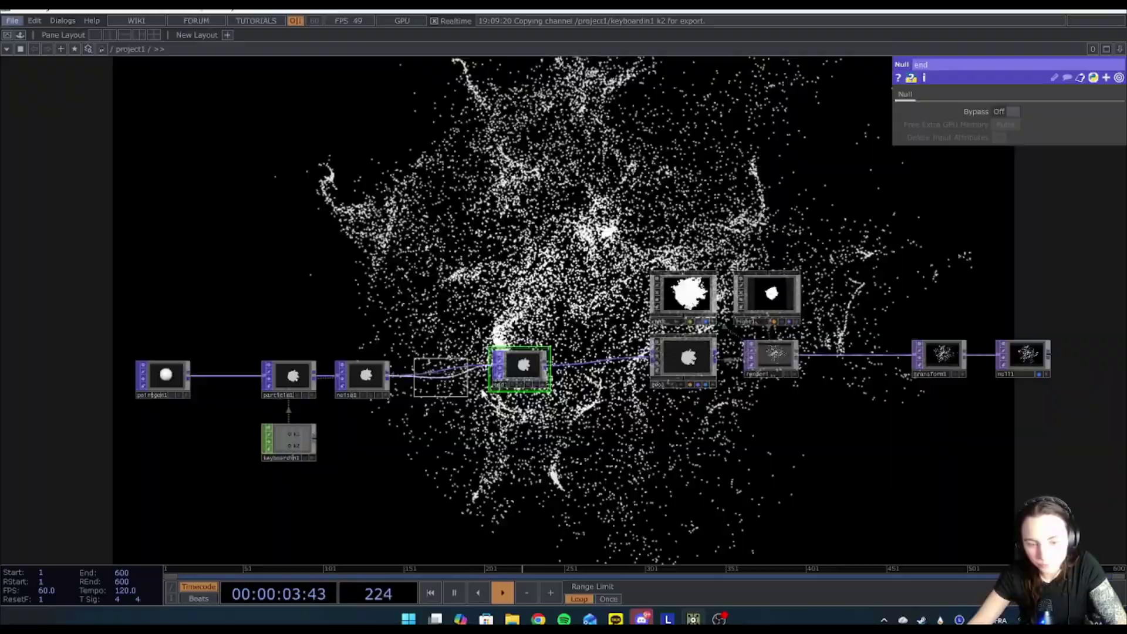
{"action": "left_click", "coordinate": [429, 381]}
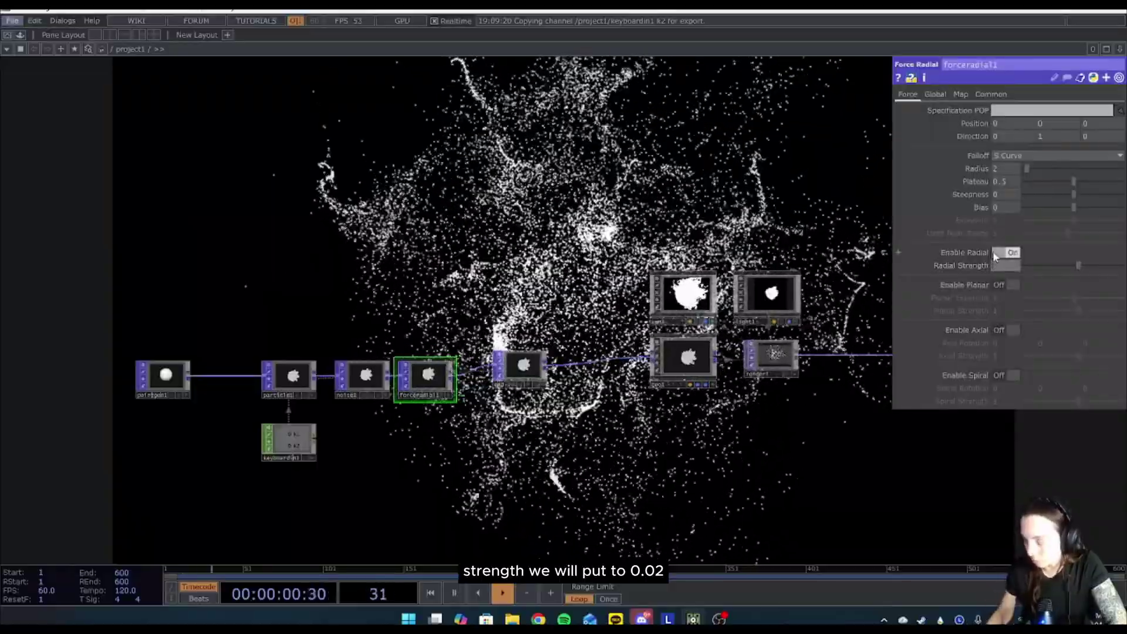
{"action": "type", "text": "0."}
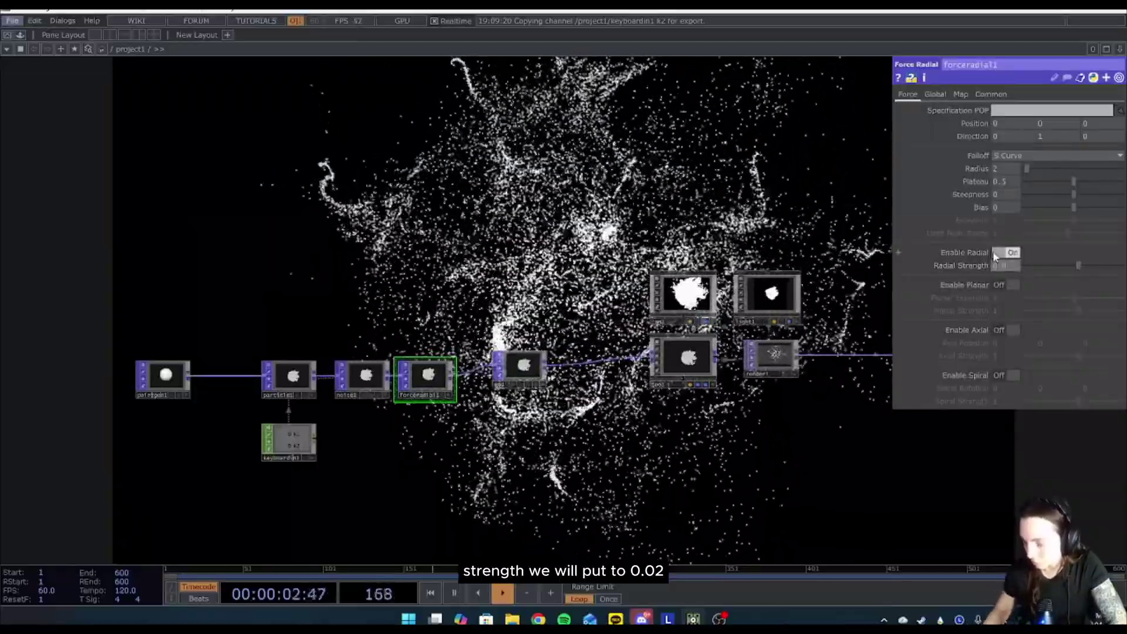
{"action": "type", "text": "02"}
{"action": "key", "text": "Return"}
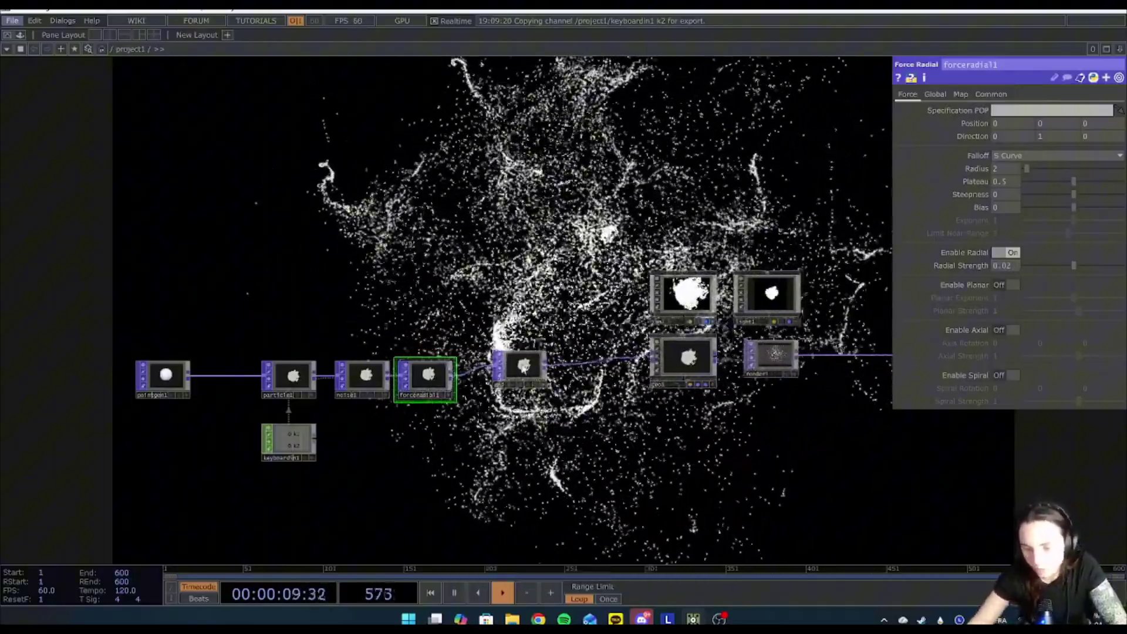
Rearrange the chain, packing noise1 and forceradial1 beside particle1
{"action": "left_click_drag", "start_coordinate": [521, 366], "coordinate": [561, 376]}
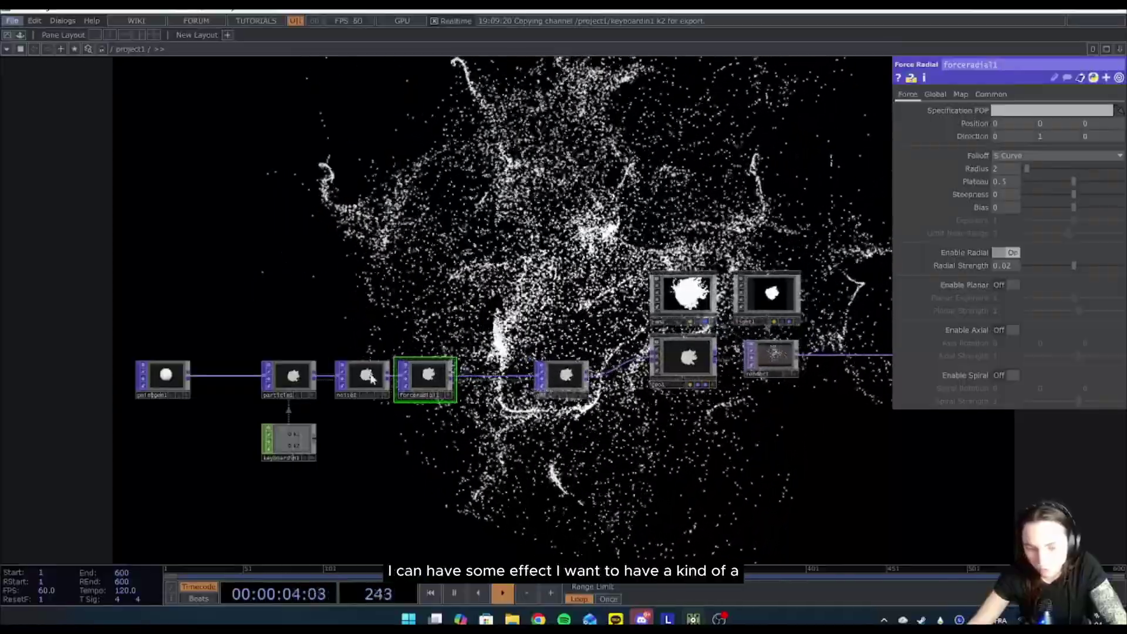
{"action": "left_click_drag", "start_coordinate": [362, 375], "coordinate": [353, 375]}
{"action": "left_click_drag", "start_coordinate": [437, 361], "coordinate": [431, 361]}
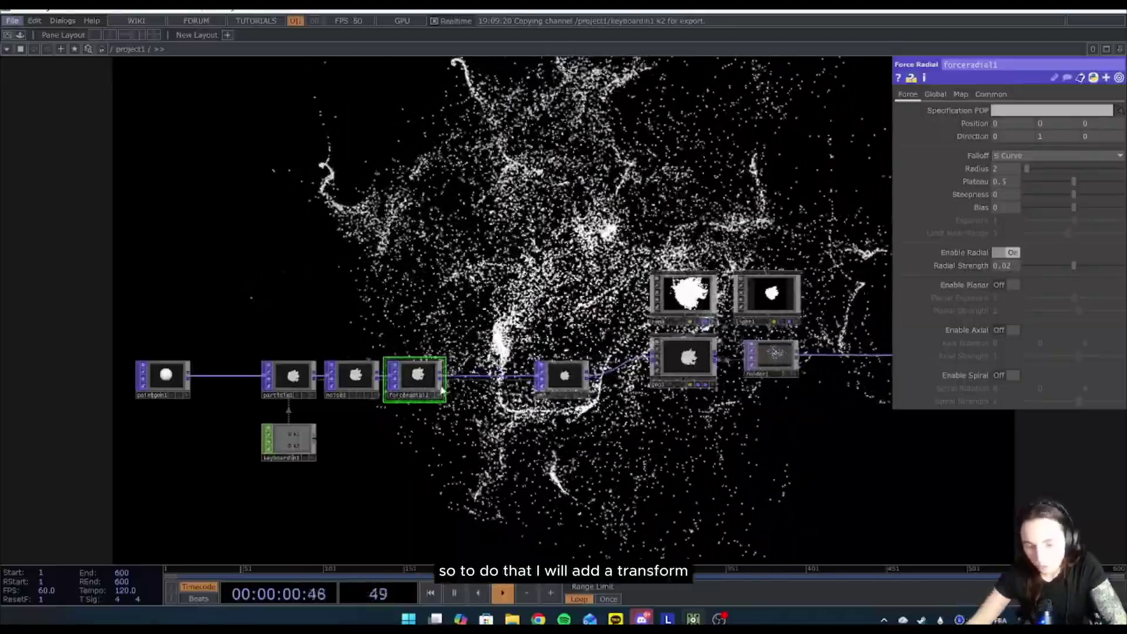
Add a Transform POP after forceradial1, trying Uniform Scale values 1.001 and 0.99
{"action": "key", "text": "Tab"}
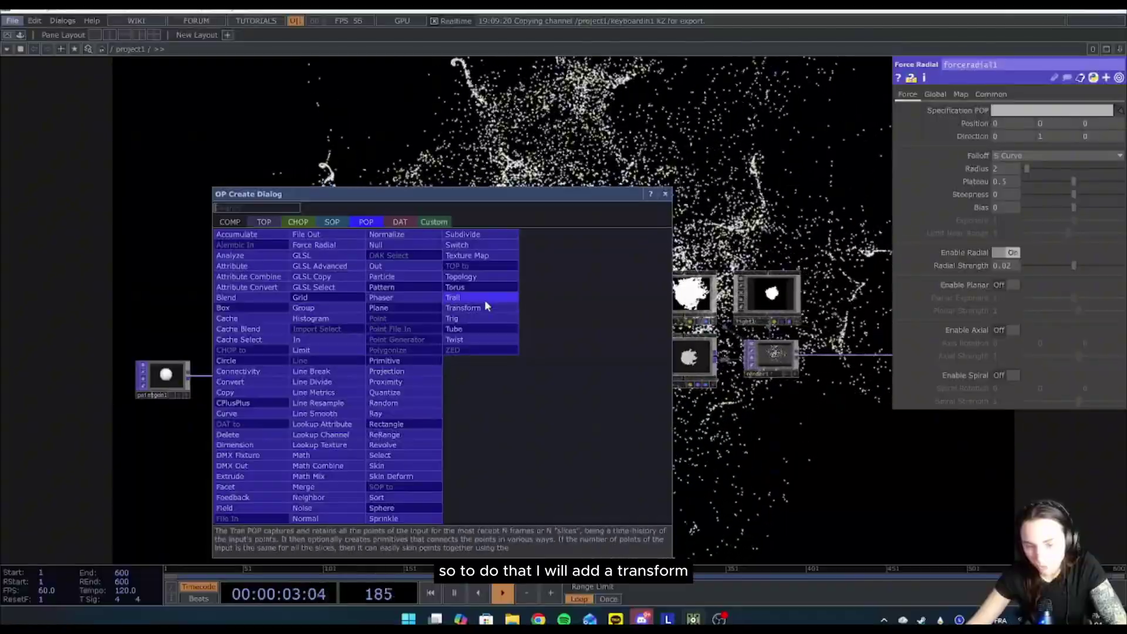
{"action": "left_click", "coordinate": [464, 308]}
{"action": "left_click", "coordinate": [481, 382]}
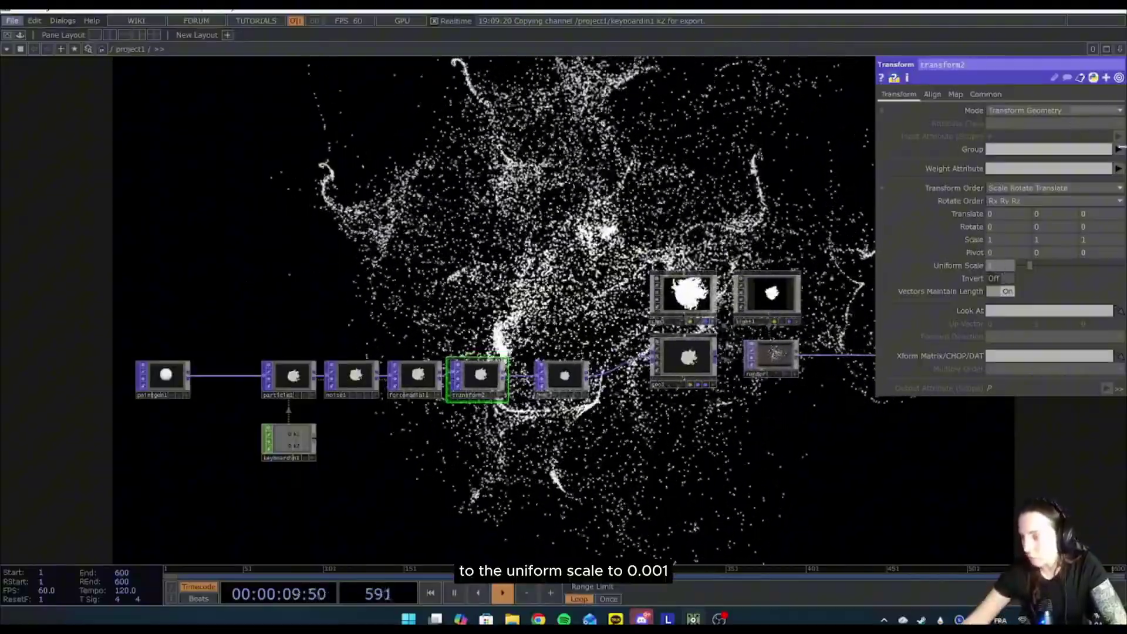
{"action": "type", "text": "1.001"}
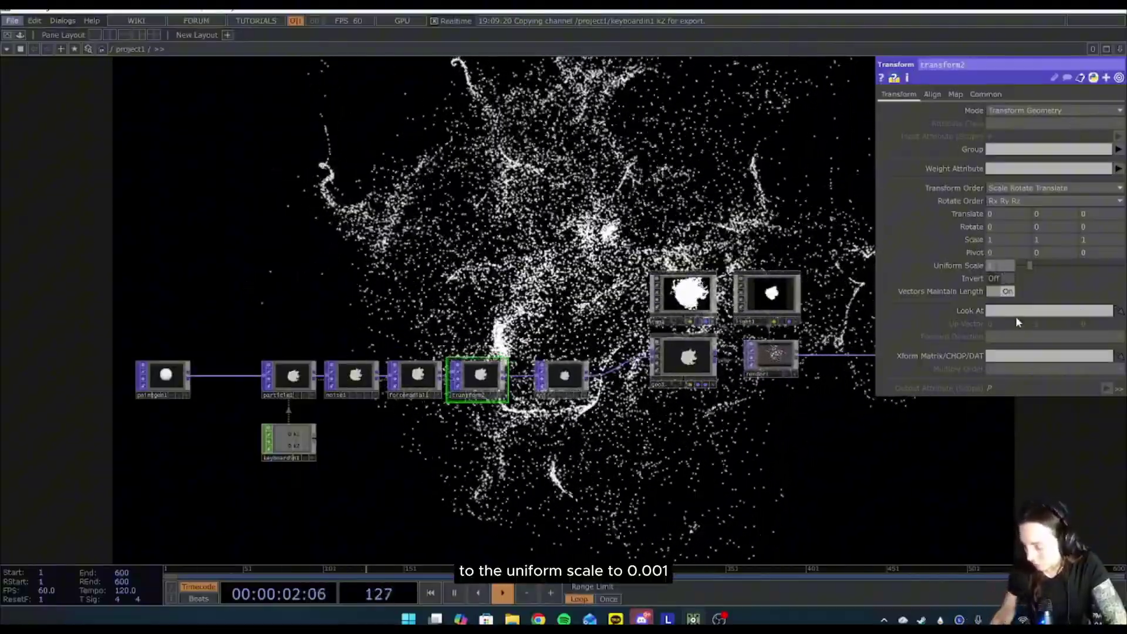
{"action": "key", "text": "Return"}
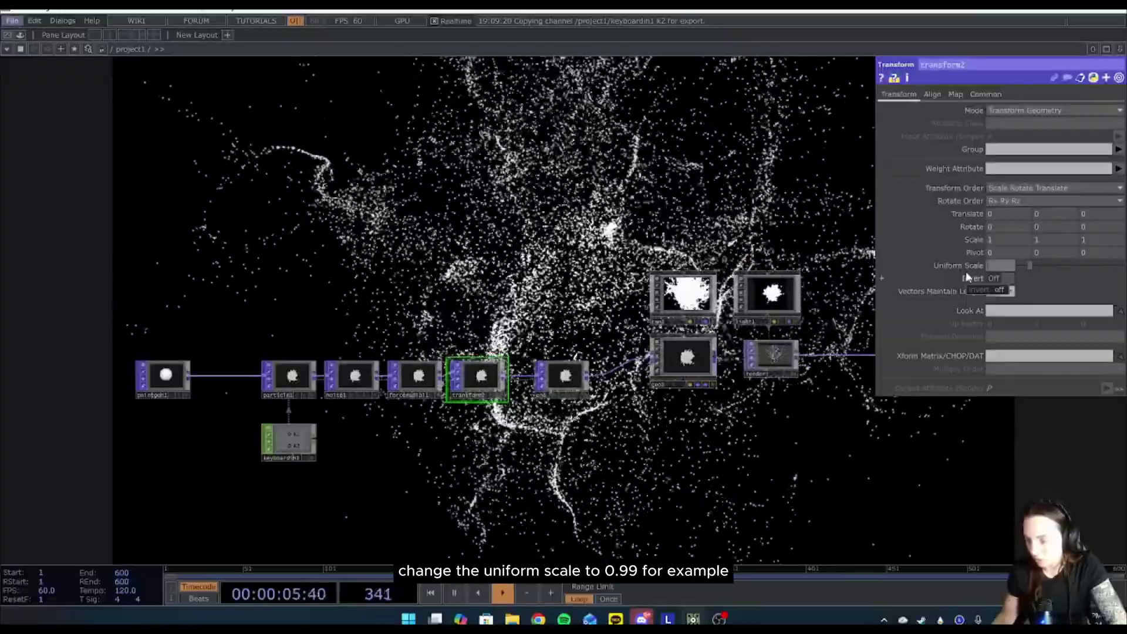
{"action": "type", "text": "0.99"}
{"action": "key", "text": "Return"}
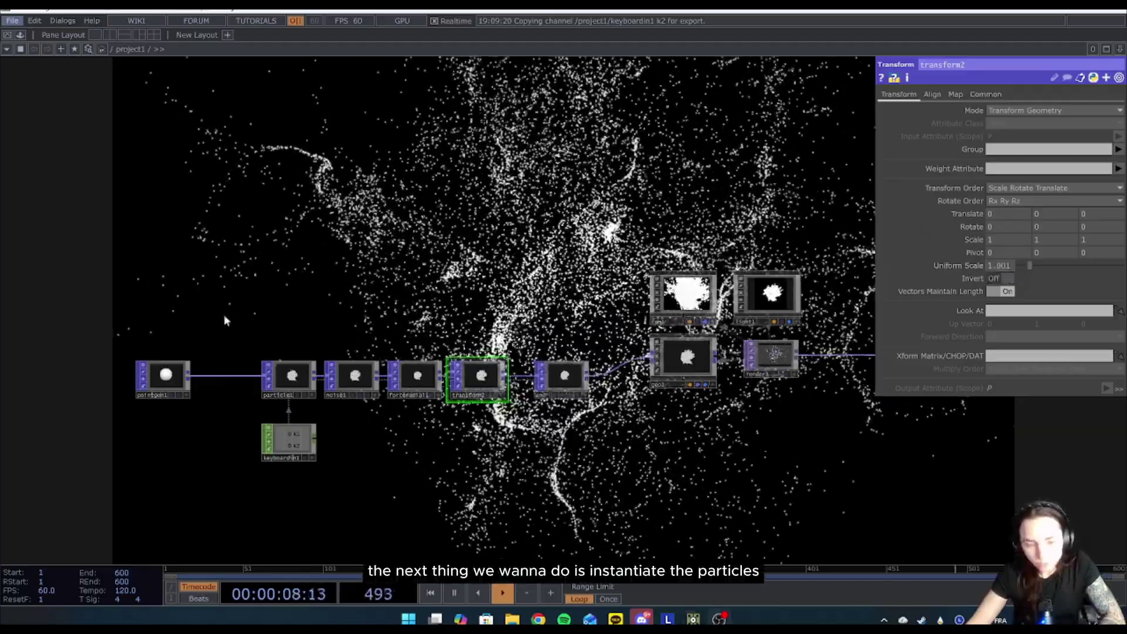
Shift the seven-node particle chain left and show geo1's Instance page, with instancing Off
{"action": "right_click_drag", "start_coordinate": [115, 255], "coordinate": [763, 533]}
{"action": "left_click_drag", "start_coordinate": [562, 377], "coordinate": [468, 377]}
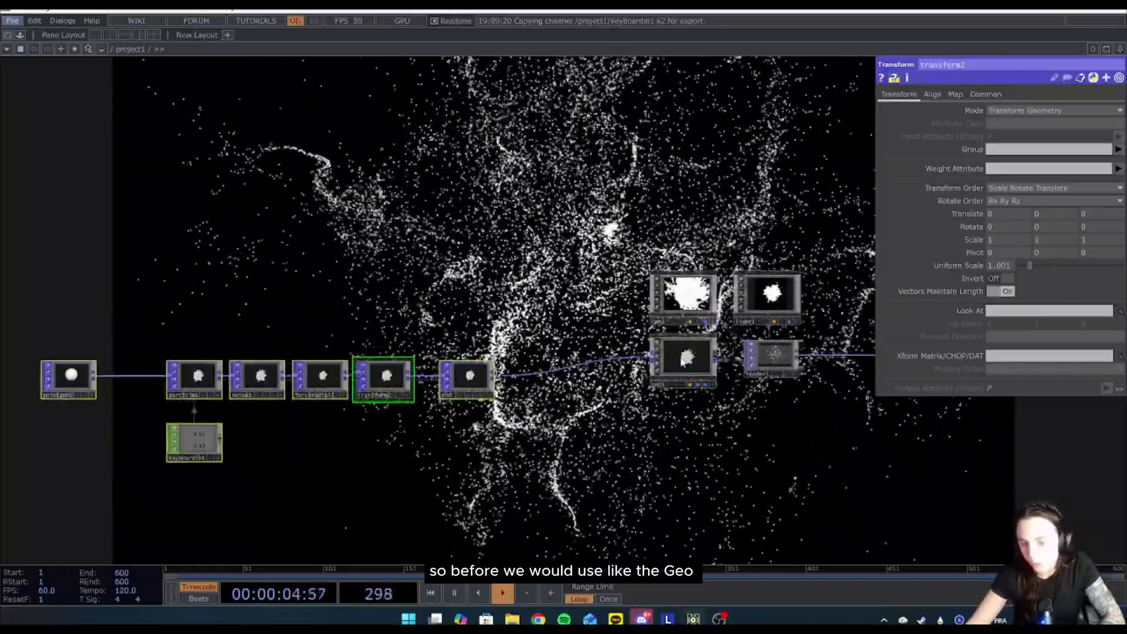
{"action": "left_click", "coordinate": [673, 369]}
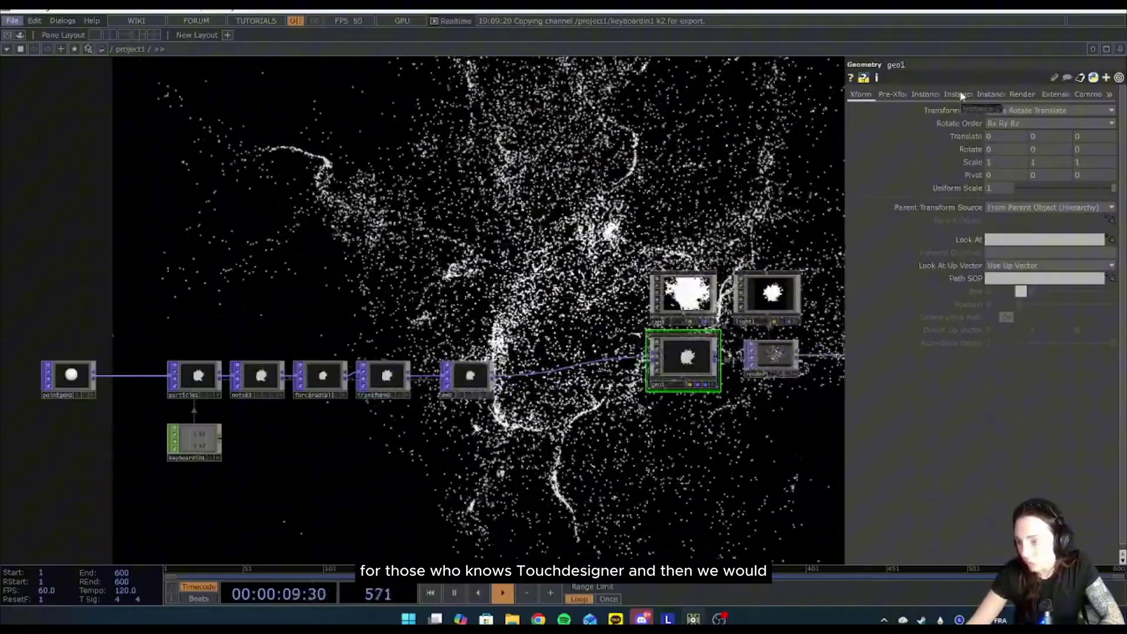
{"action": "left_click", "coordinate": [957, 94]}
{"action": "left_click", "coordinate": [925, 94]}
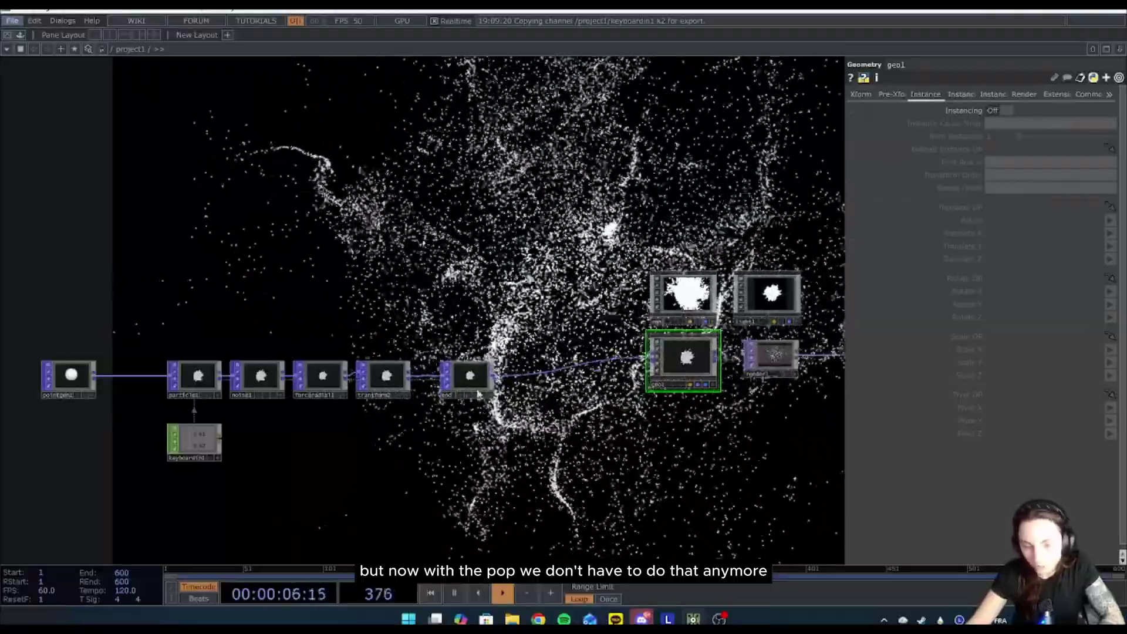
Add a Box POP (box1) above the chain with Uniform Scale 0.02
{"action": "key", "text": "Tab"}
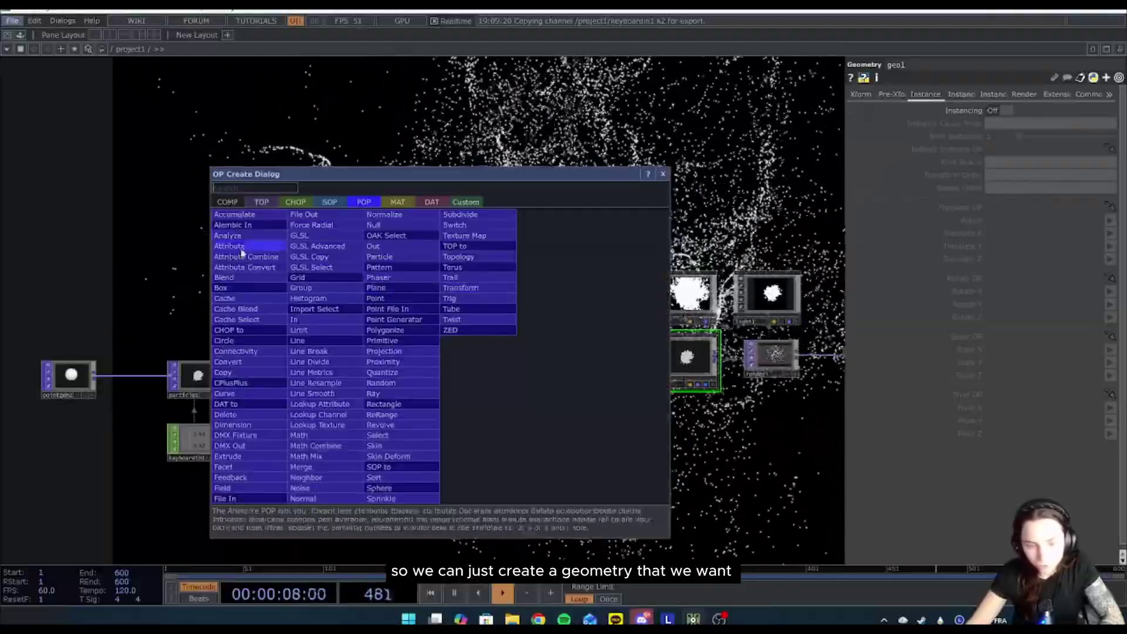
{"action": "left_click", "coordinate": [247, 291]}
{"action": "left_click", "coordinate": [467, 315]}
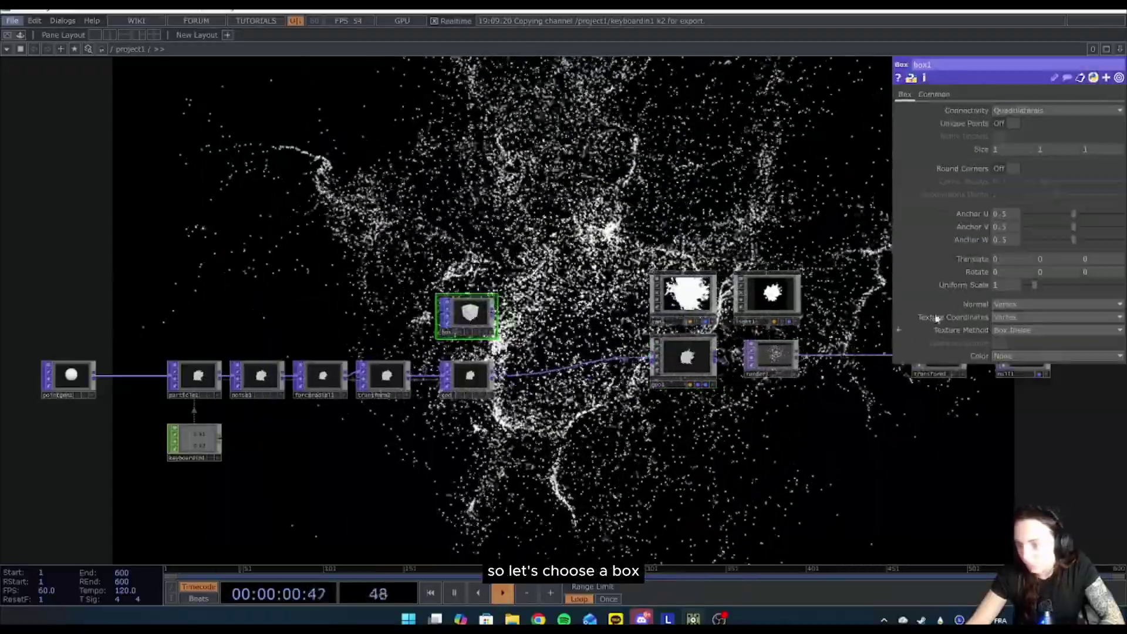
{"action": "left_click", "coordinate": [1006, 284]}
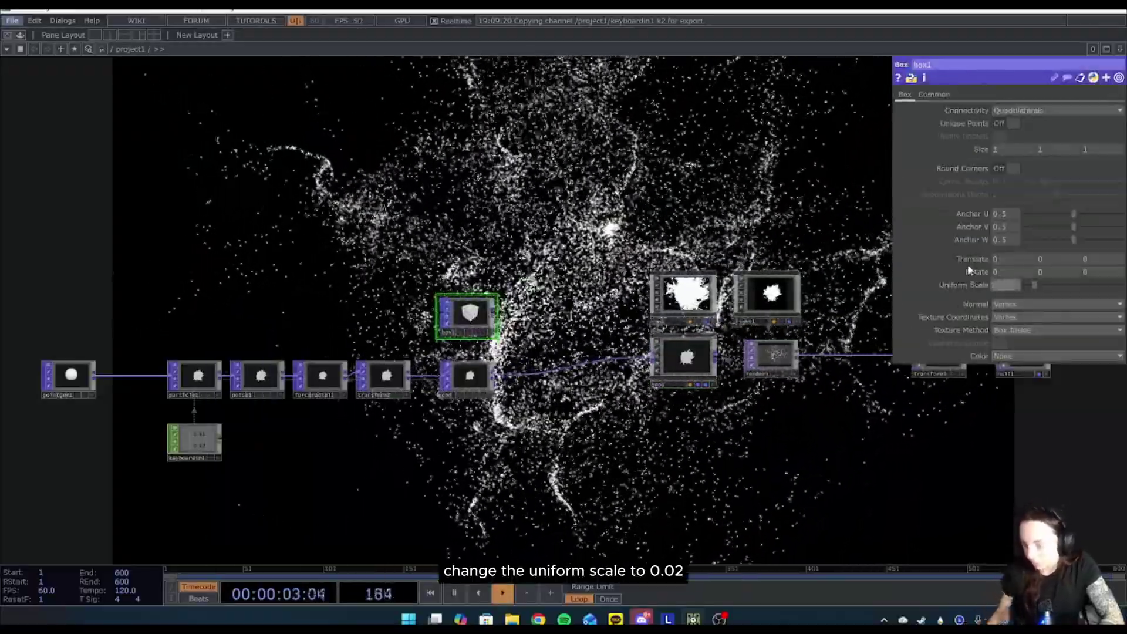
{"action": "type", "text": "0.02"}
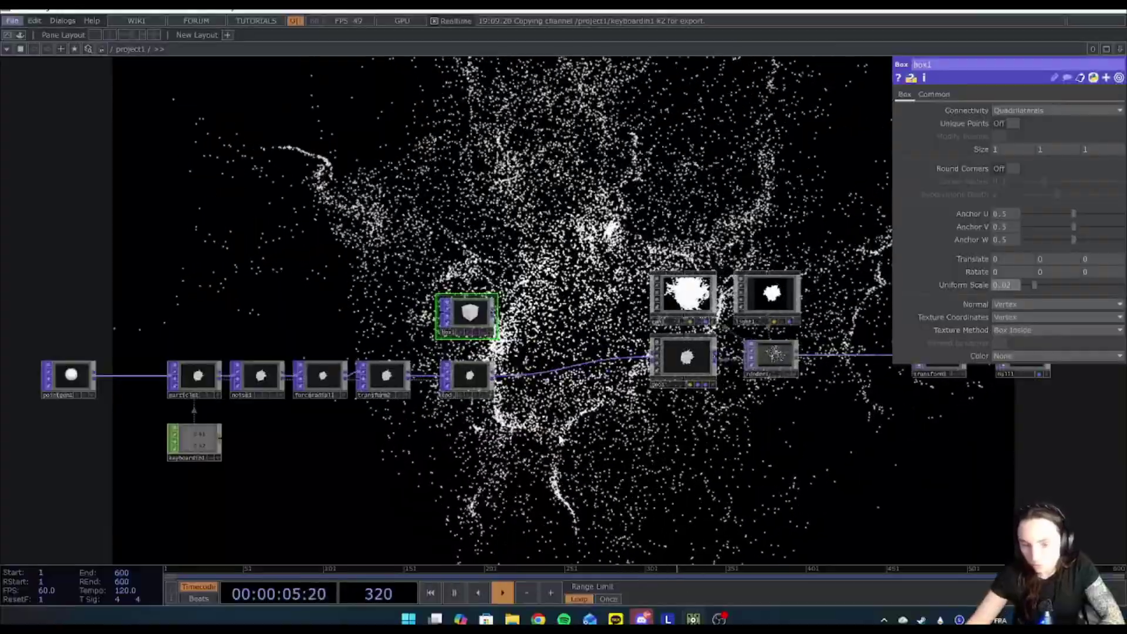
{"action": "key", "text": "Return"}
Add a Copy POP beside the box and wire the end Null into its template input
{"action": "key", "text": "Tab"}
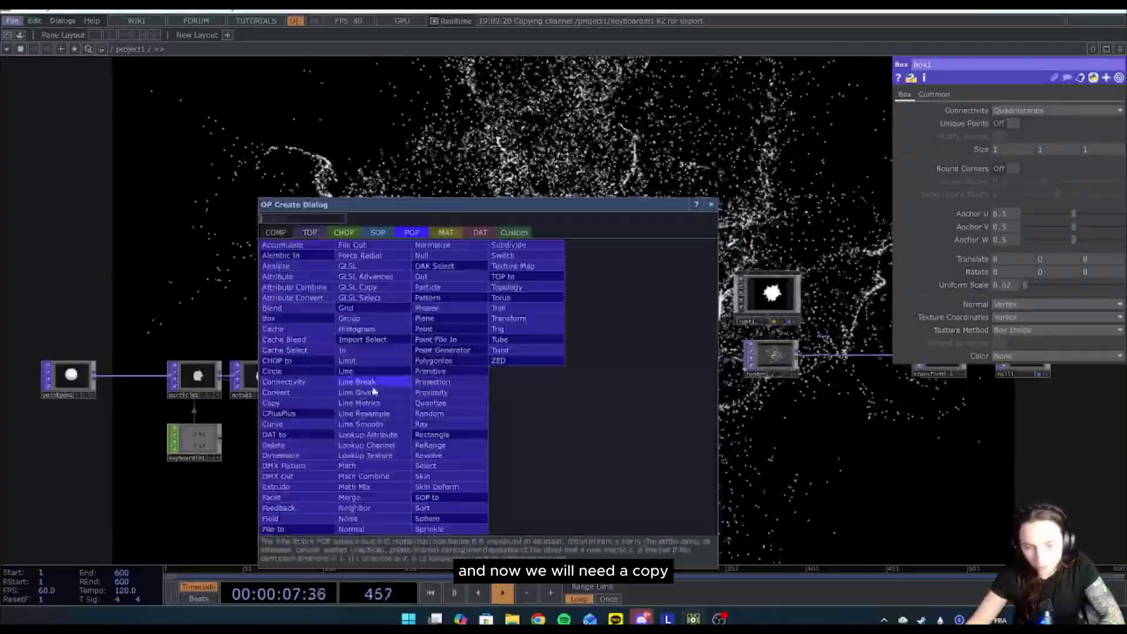
{"action": "left_click", "coordinate": [272, 402]}
{"action": "left_click", "coordinate": [557, 352]}
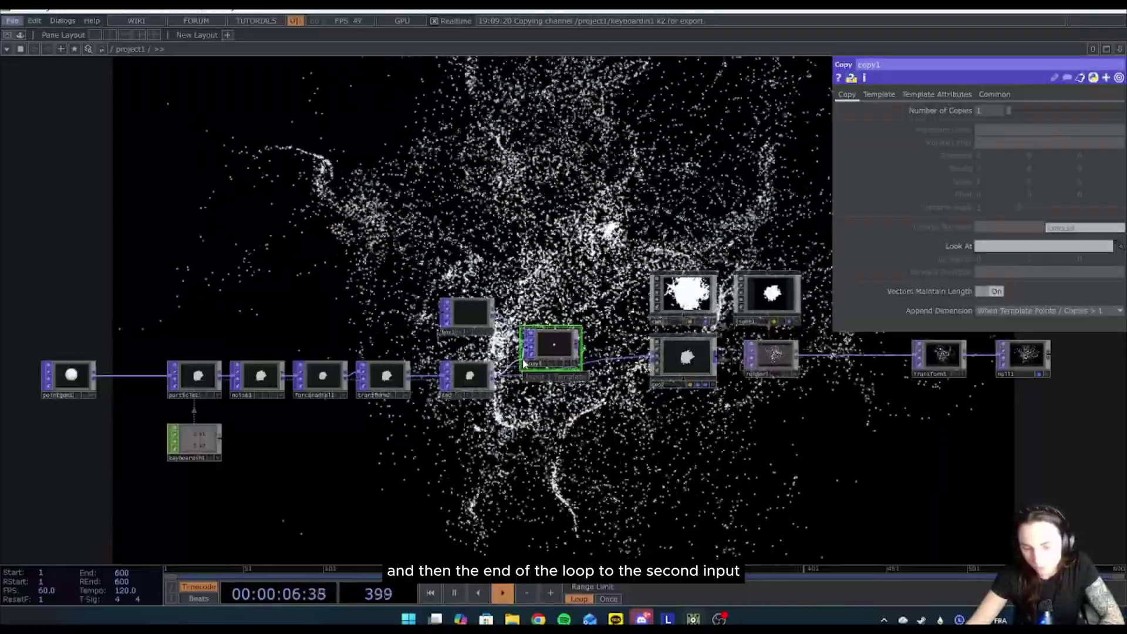
{"action": "left_click", "coordinate": [524, 364]}
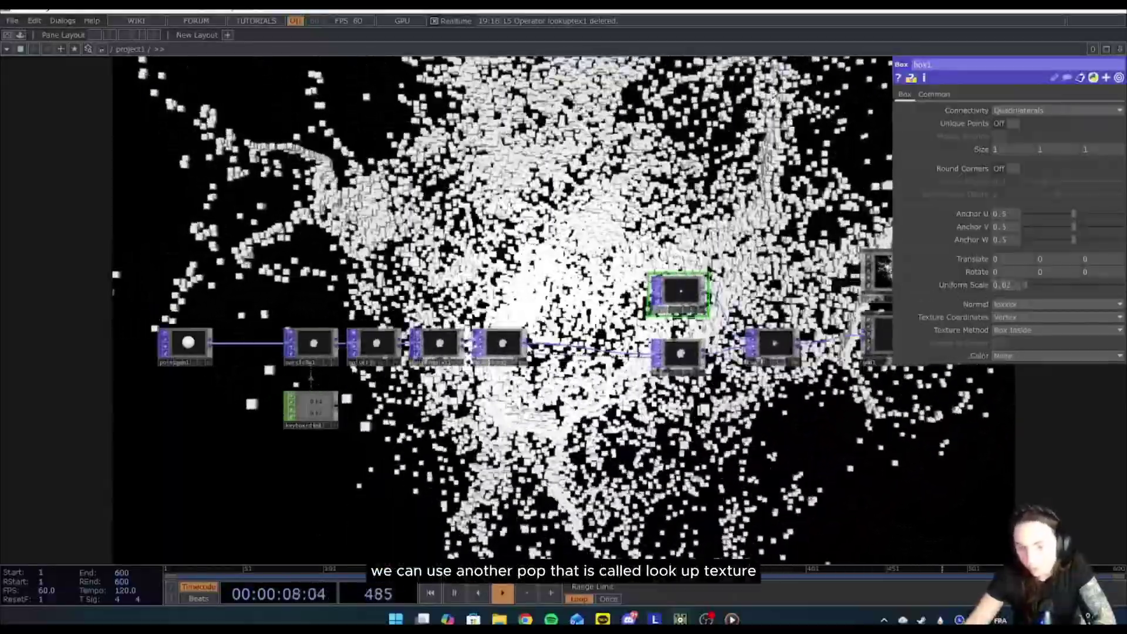
Insert a Lookup Texture POP (lookuptex1) into the chain before the copy, undoing a misplacement
{"action": "key", "text": "Tab"}
{"action": "left_click", "coordinate": [421, 415]}
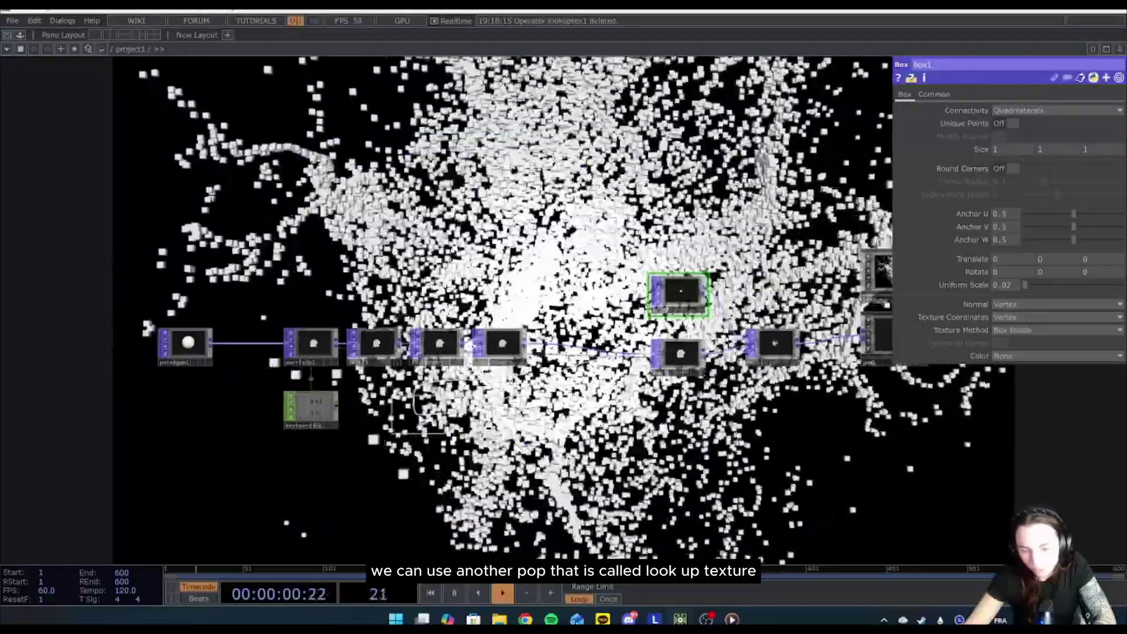
{"action": "key", "text": "ctrl+z"}
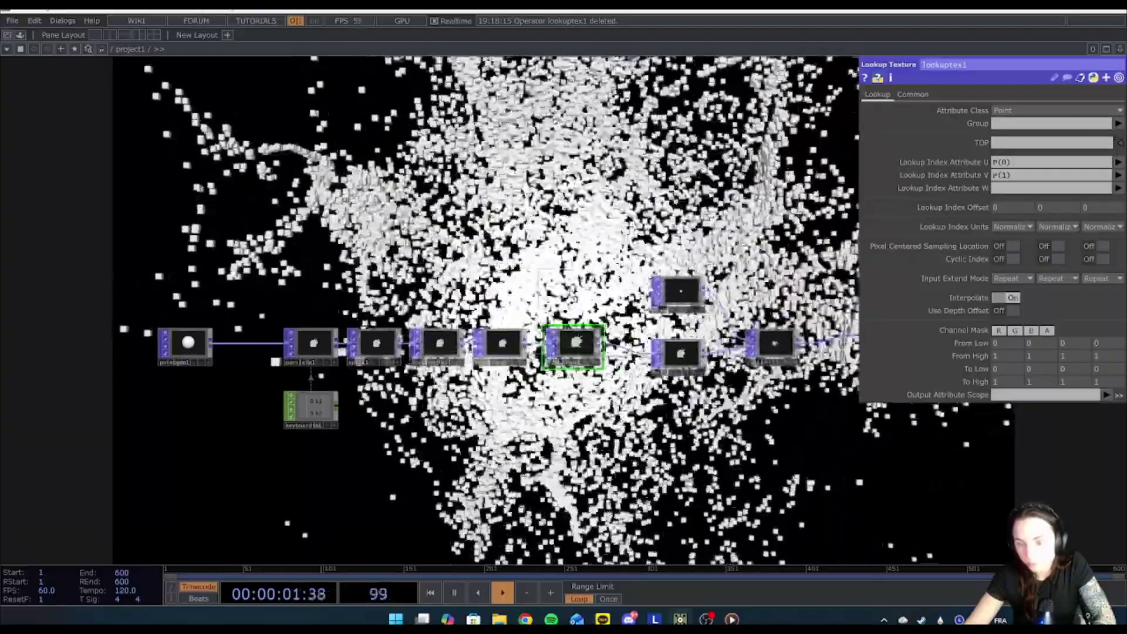
Create a Ramp TOP (ramp1) and copy particle1's Maximum Particles parameter
{"action": "key", "text": "ctrl+v"}
{"action": "left_click", "coordinate": [952, 95]}
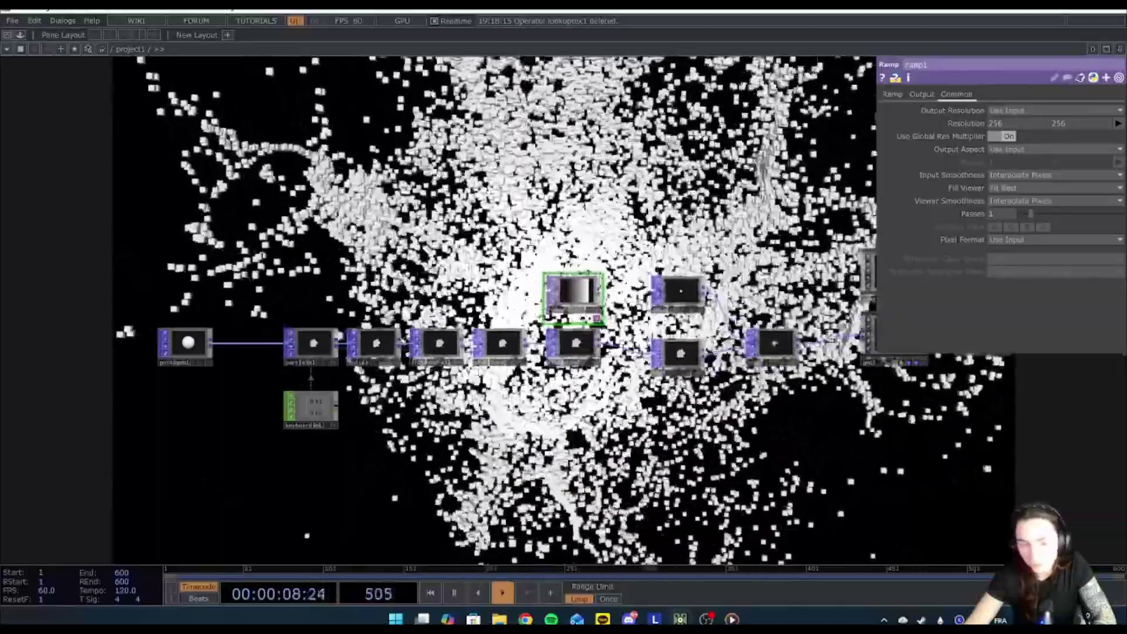
{"action": "left_click", "coordinate": [310, 346]}
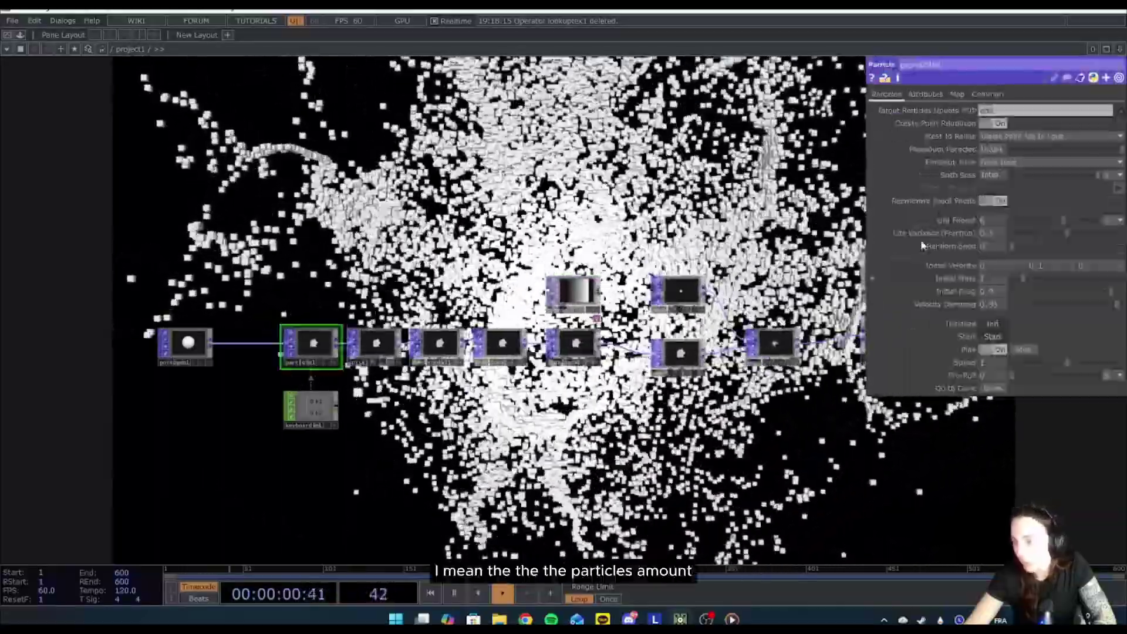
{"action": "right_click", "coordinate": [990, 151]}
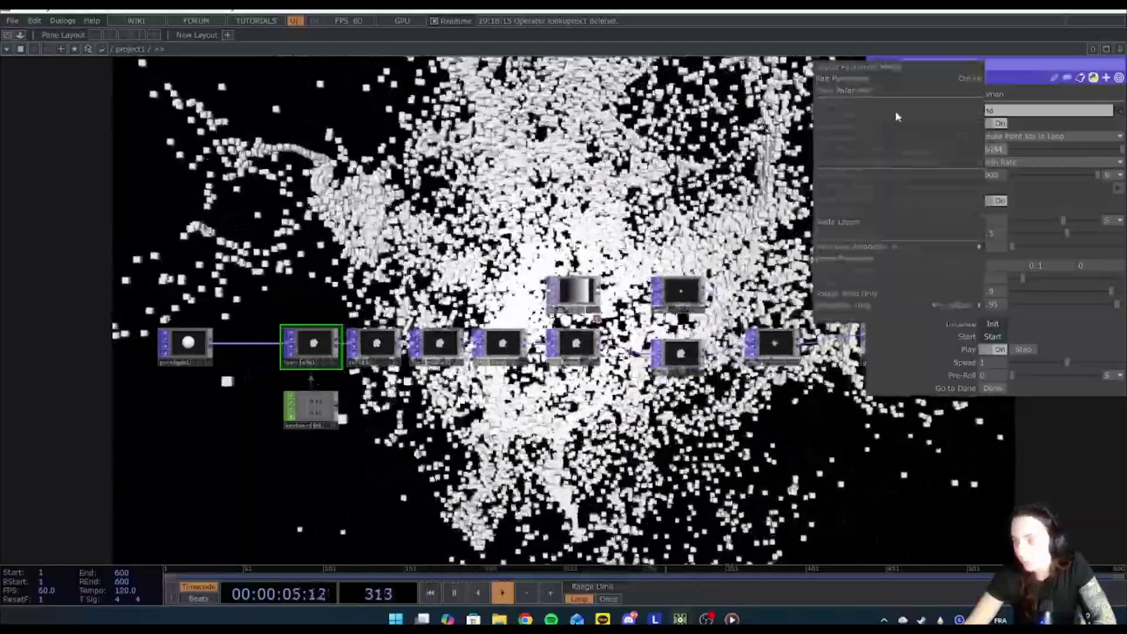
{"action": "left_click", "coordinate": [860, 91]}
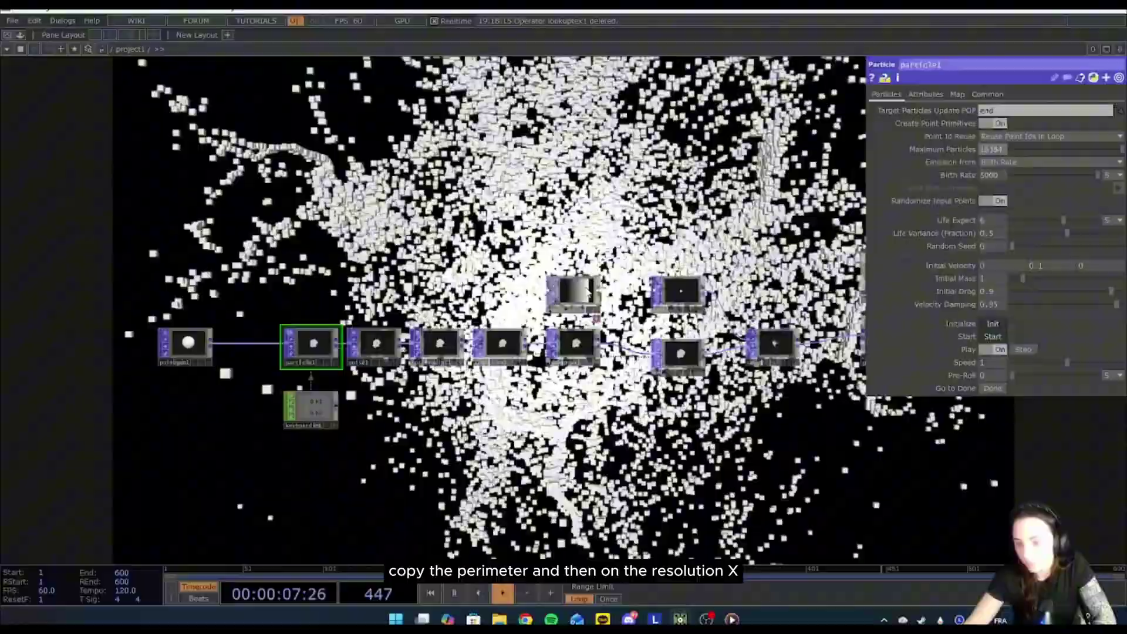
Make ramp1 16384 × 1 by referencing Maximum Particles, and assign it as lookuptex1's TOP
{"action": "left_click", "coordinate": [588, 292]}
{"action": "right_click", "coordinate": [1001, 126]}
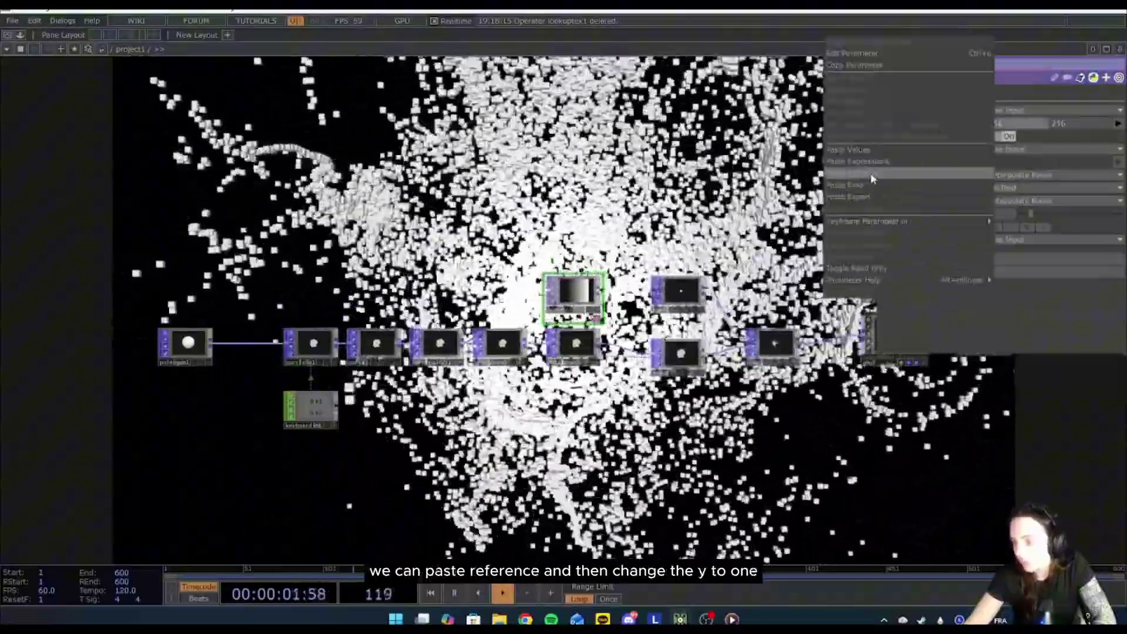
{"action": "left_click", "coordinate": [872, 176]}
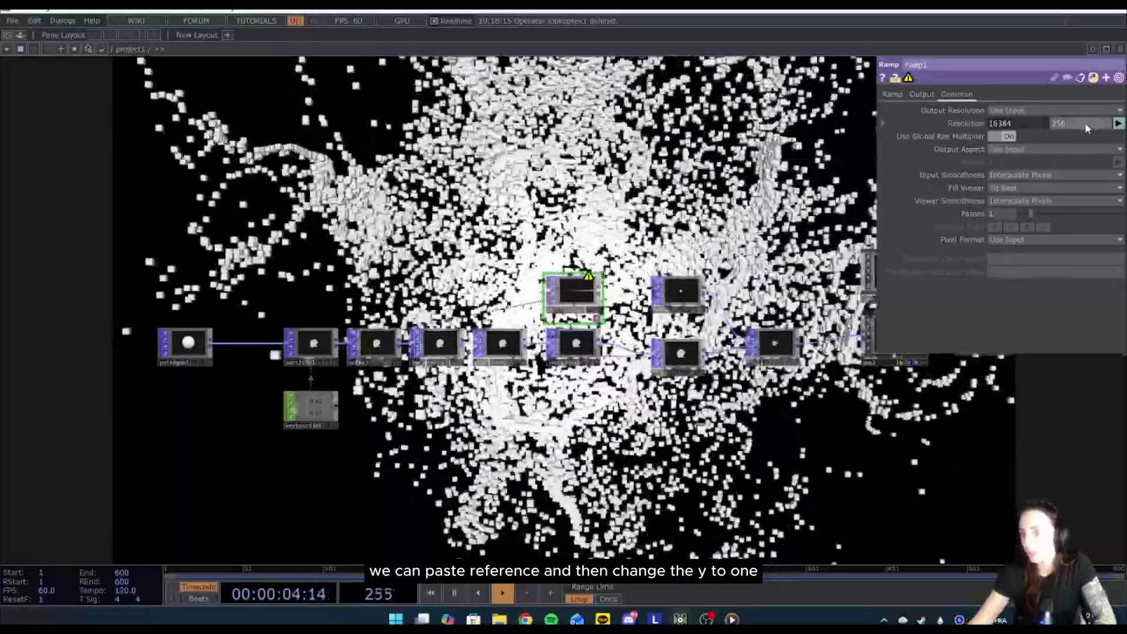
{"action": "left_click", "coordinate": [1085, 123]}
{"action": "key", "text": "BackSpace"}
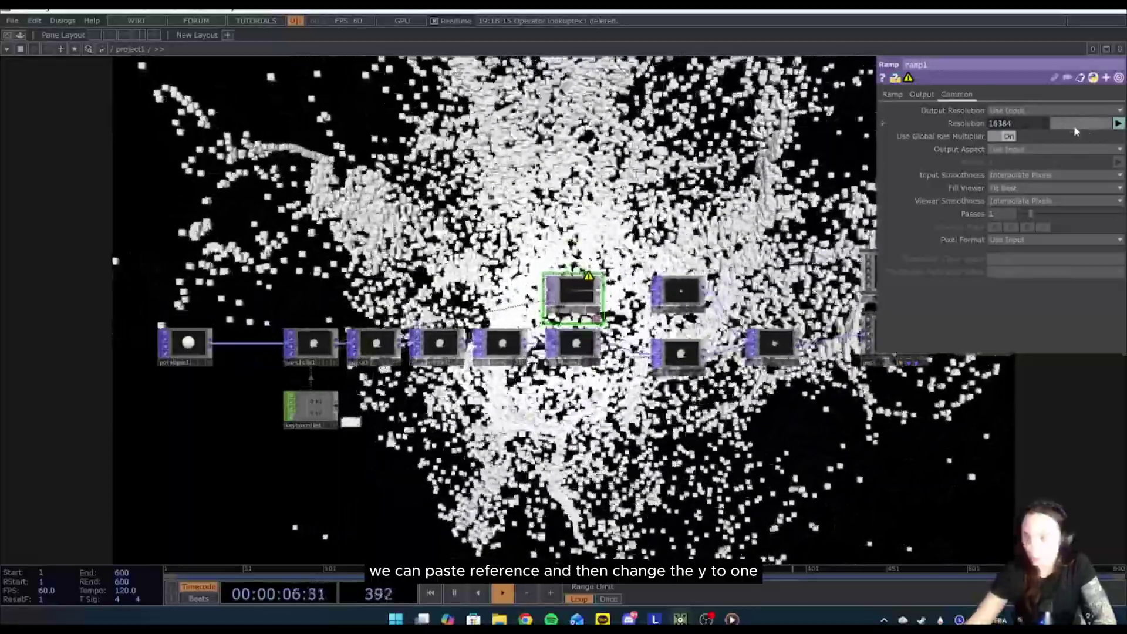
{"action": "type", "text": "1"}
{"action": "key", "text": "Return"}
{"action": "left_click_drag", "start_coordinate": [562, 292], "coordinate": [567, 332]}
{"action": "left_click", "coordinate": [568, 335]}
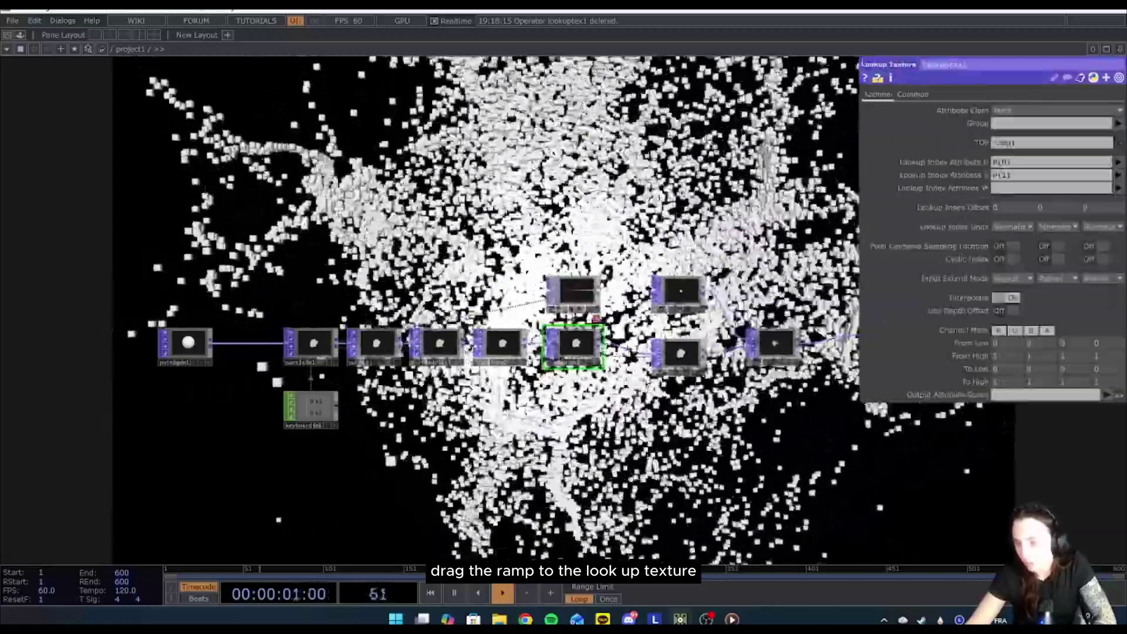
Delete the P(0) and P(1) entries from Lookup Index Attribute U and V
{"action": "left_click", "coordinate": [1028, 176]}
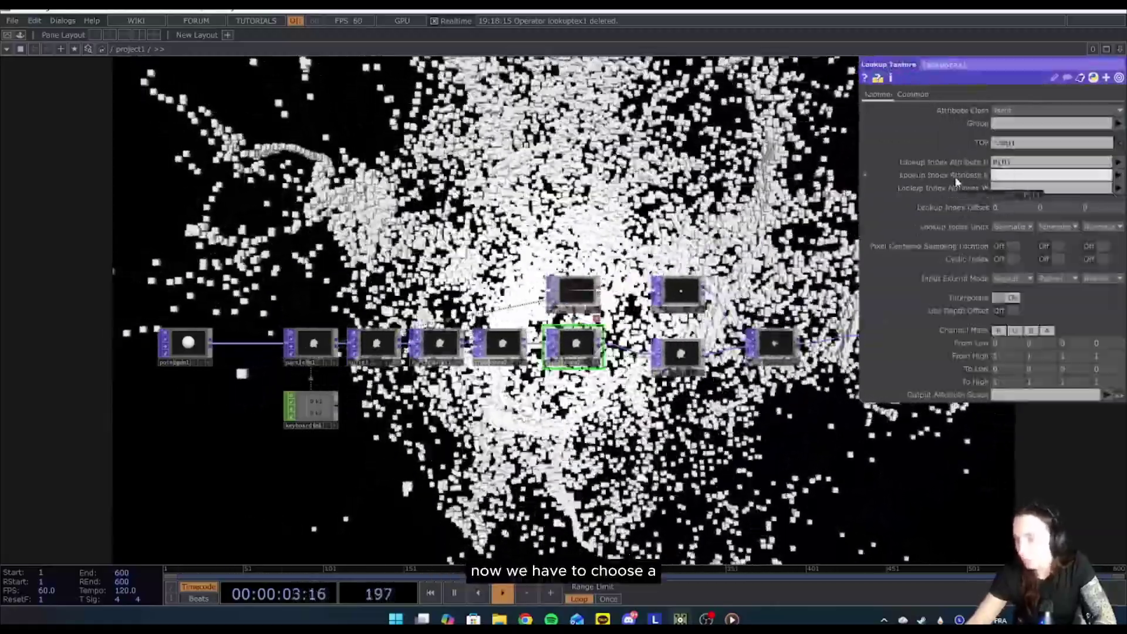
{"action": "key", "text": "shift+Tab"}
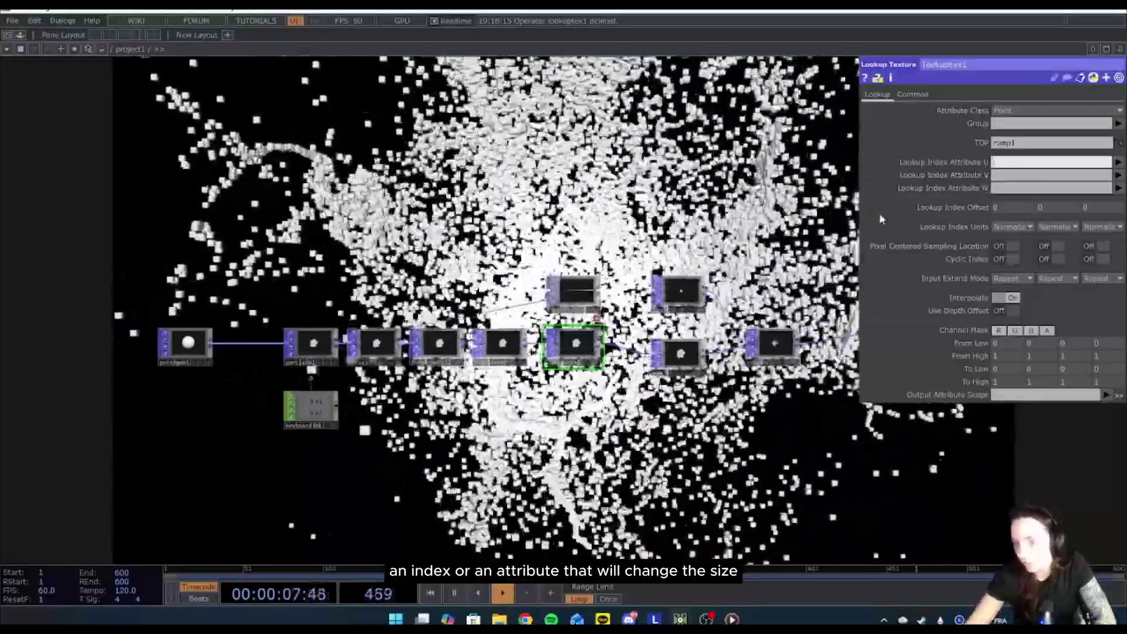
{"action": "left_click", "coordinate": [1119, 175]}
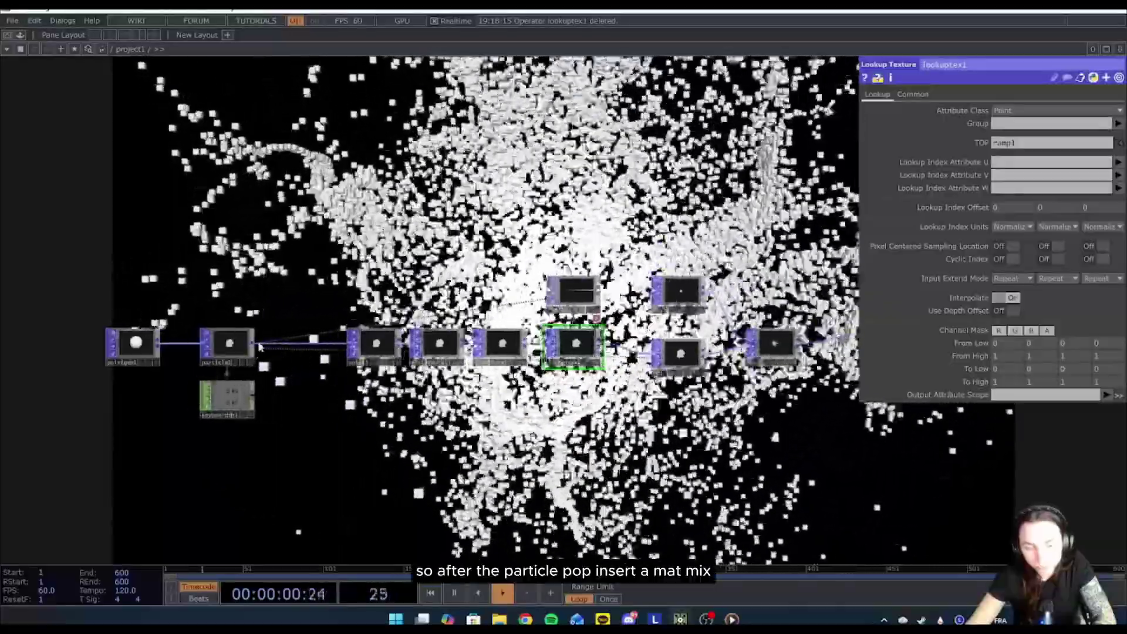
Insert a Math Mix POP (mathmix1) right after particle1
{"action": "key", "text": "Tab"}
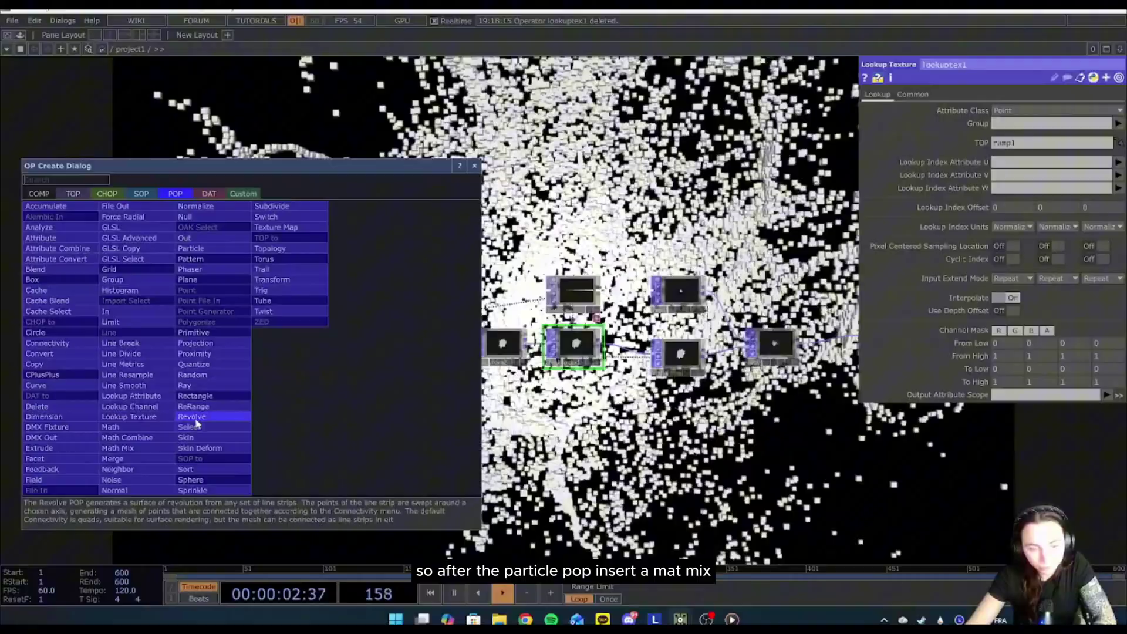
{"action": "left_click", "coordinate": [153, 448]}
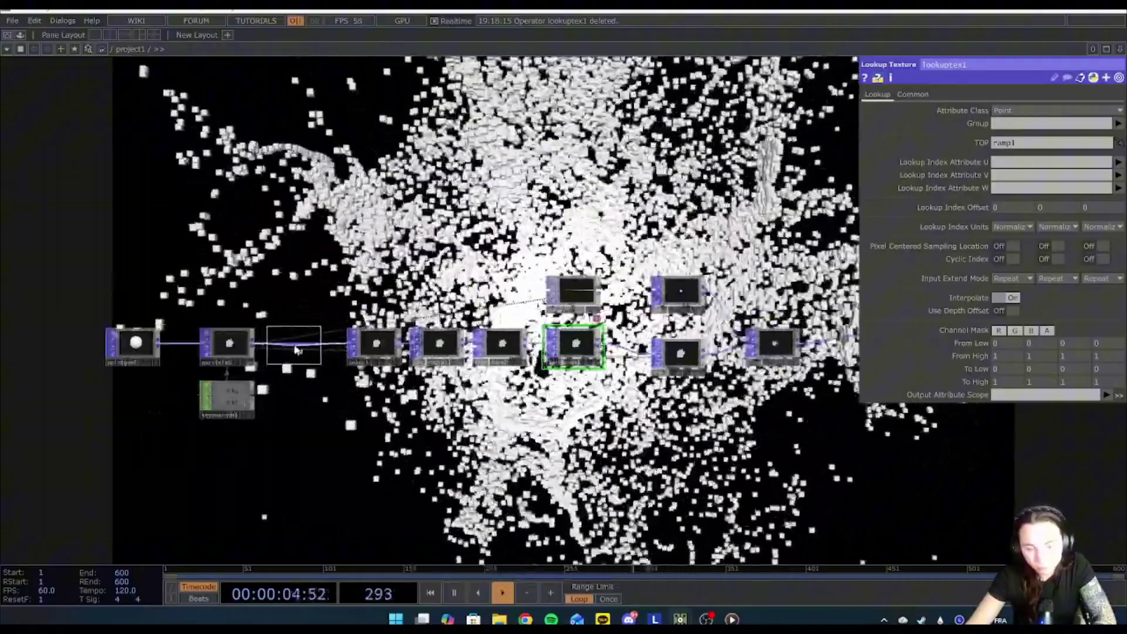
{"action": "left_click", "coordinate": [287, 353]}
Set mathmix1 to A/B with PartAge divided by PartLifeSpan, writing into a Life attribute
{"action": "left_click", "coordinate": [1028, 124]}
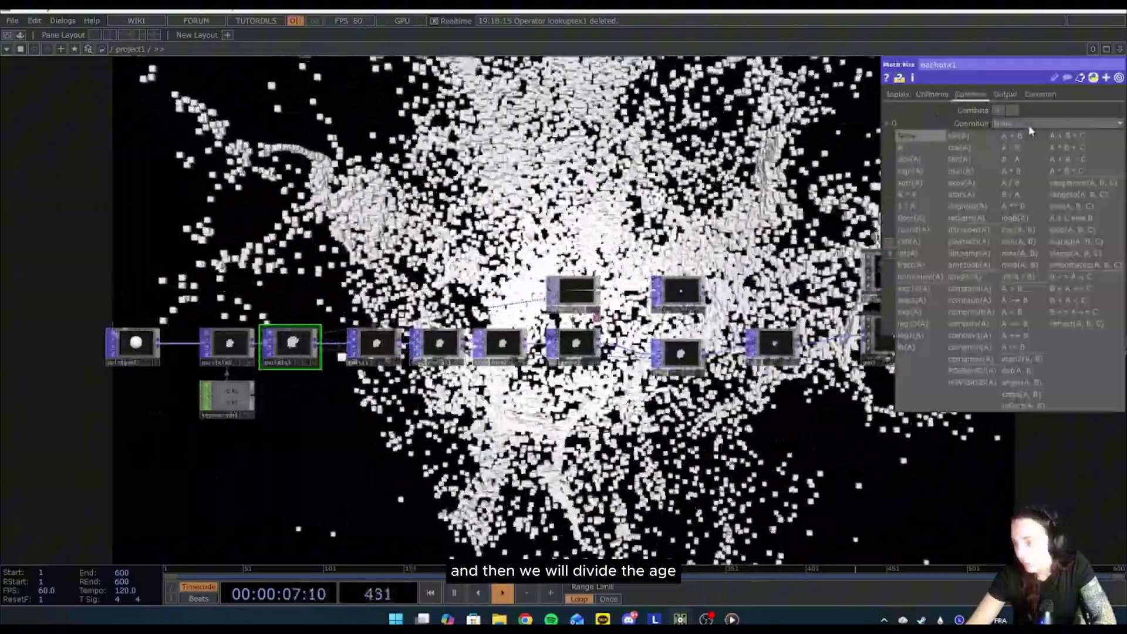
{"action": "left_click", "coordinate": [1011, 183]}
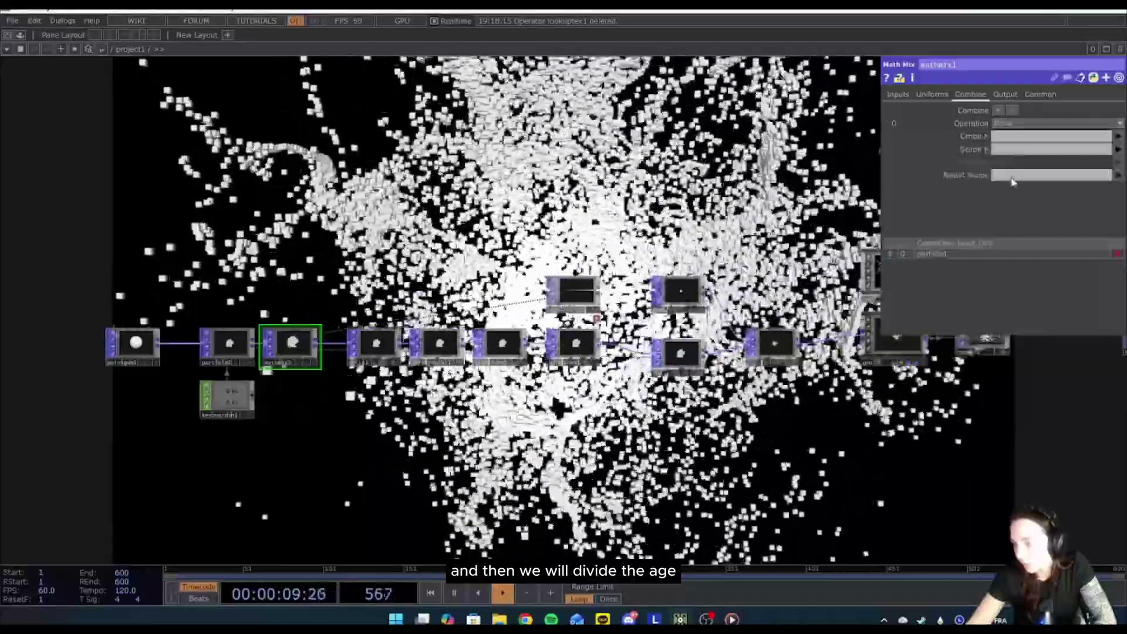
{"action": "left_click", "coordinate": [1111, 136]}
{"action": "left_click", "coordinate": [1091, 172]}
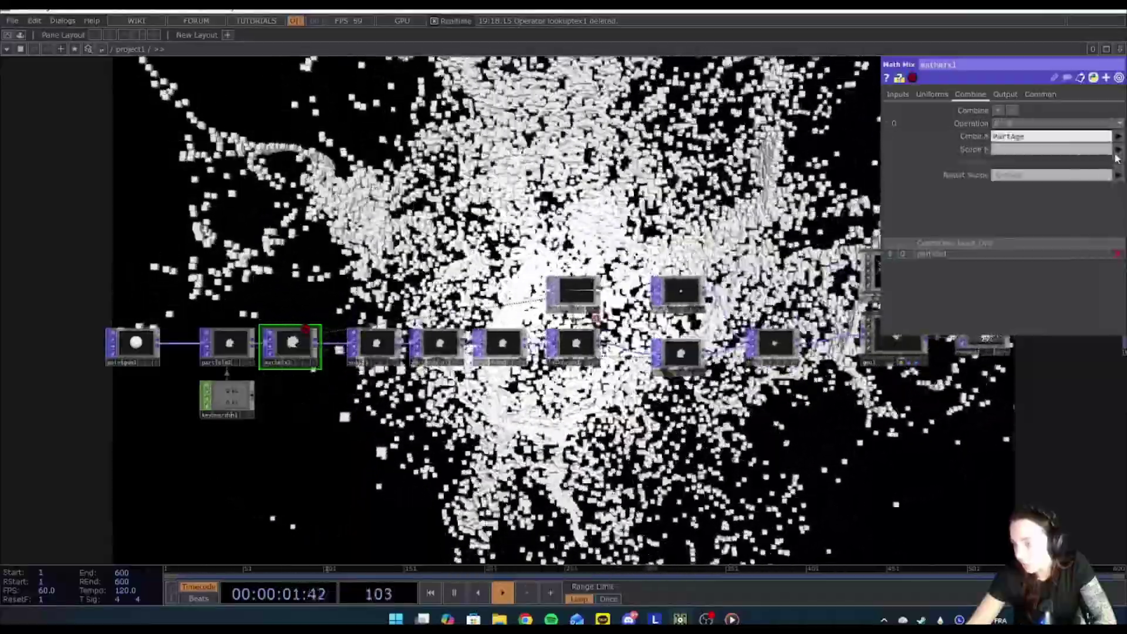
{"action": "left_click", "coordinate": [1119, 151]}
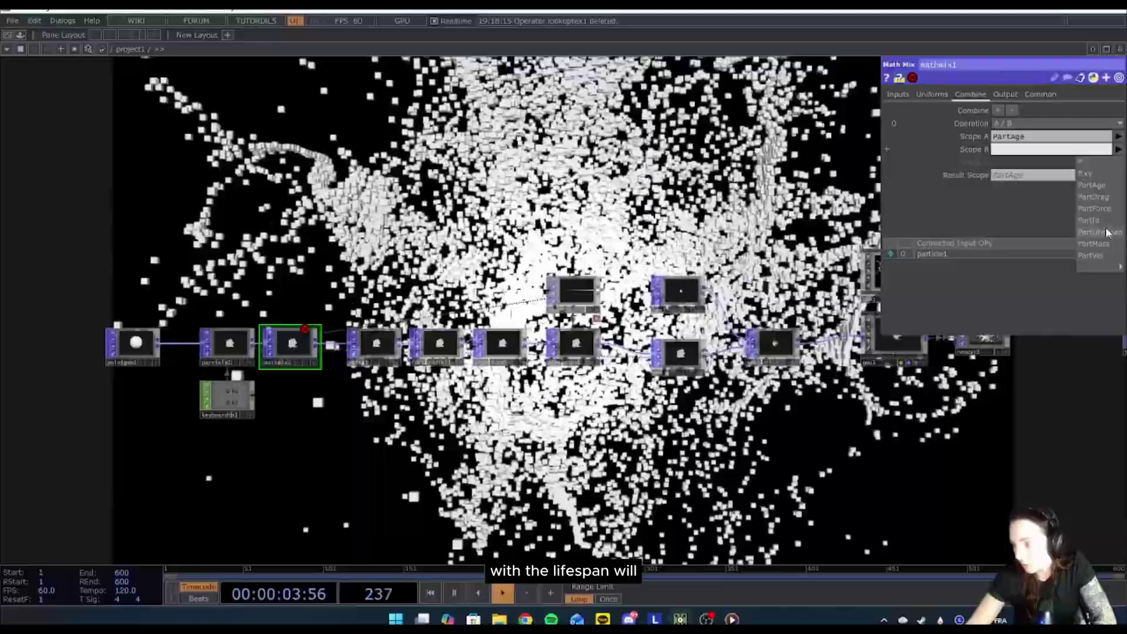
{"action": "left_click", "coordinate": [1100, 232]}
{"action": "left_click", "coordinate": [1027, 175]}
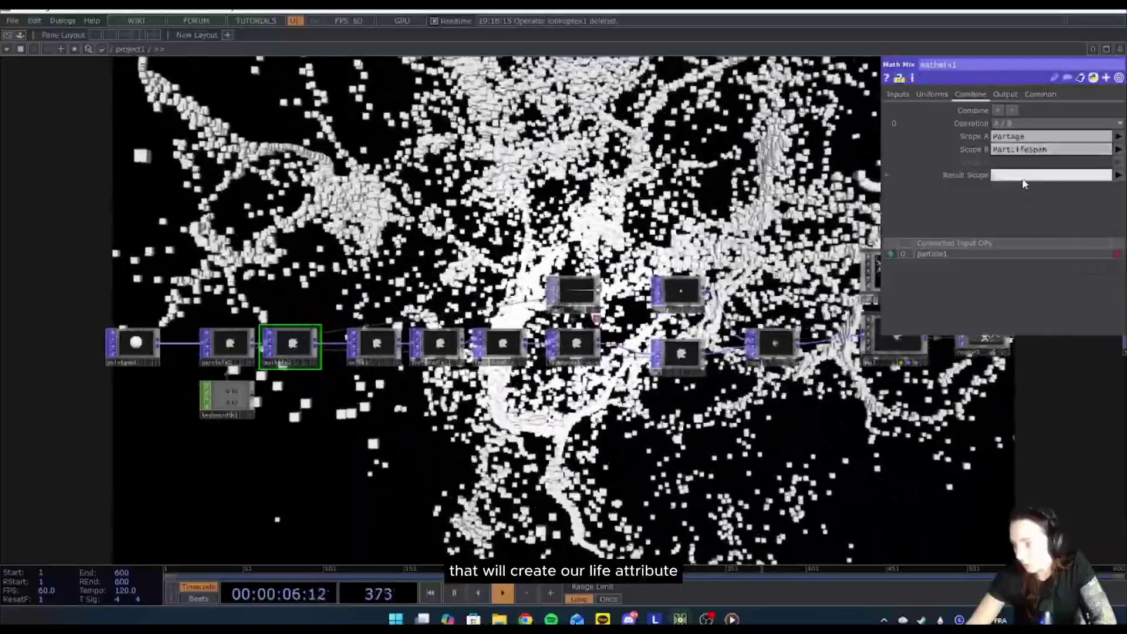
{"action": "type", "text": "Life"}
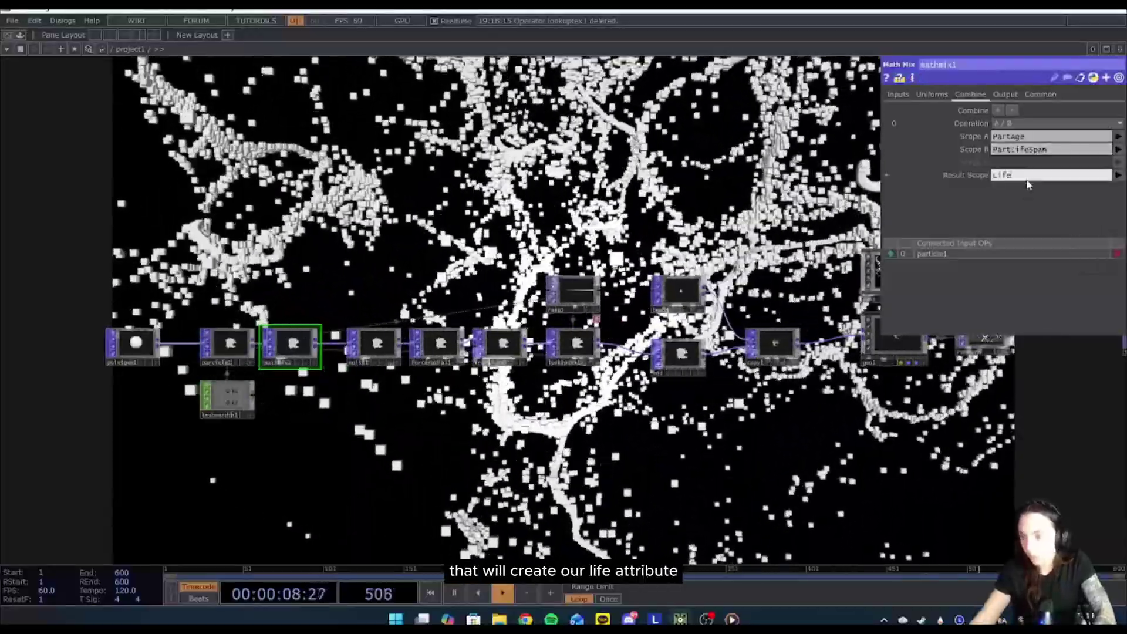
{"action": "left_click", "coordinate": [597, 461]}
{"action": "key", "text": "ctrl+Left"}
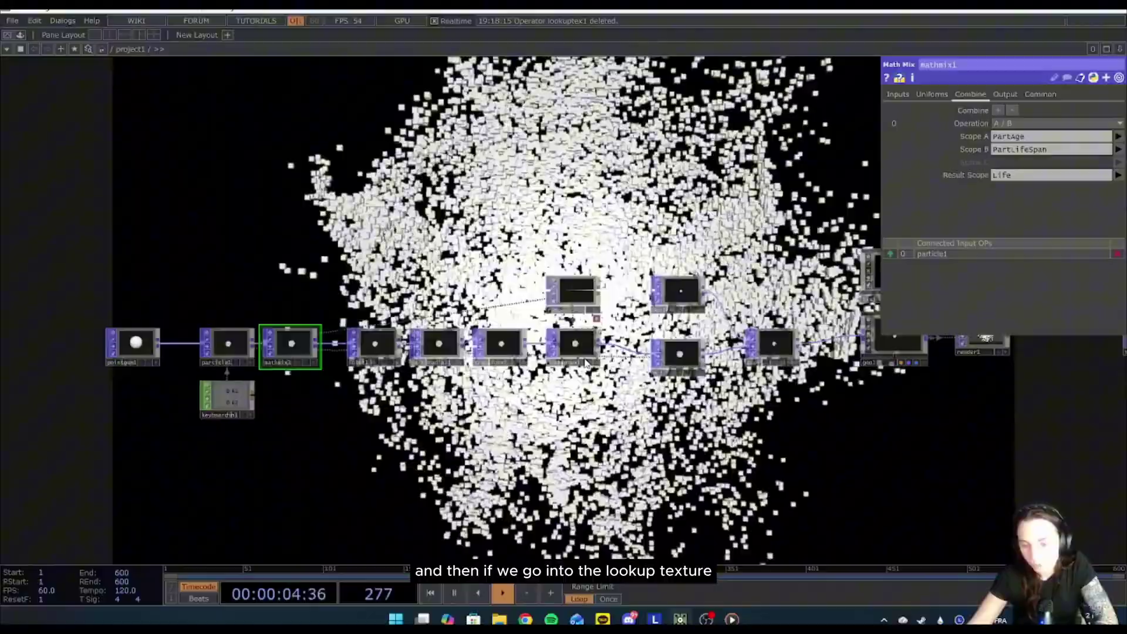
Set lookuptex1's Lookup Index Attribute U to Life
{"action": "left_click", "coordinate": [575, 343]}
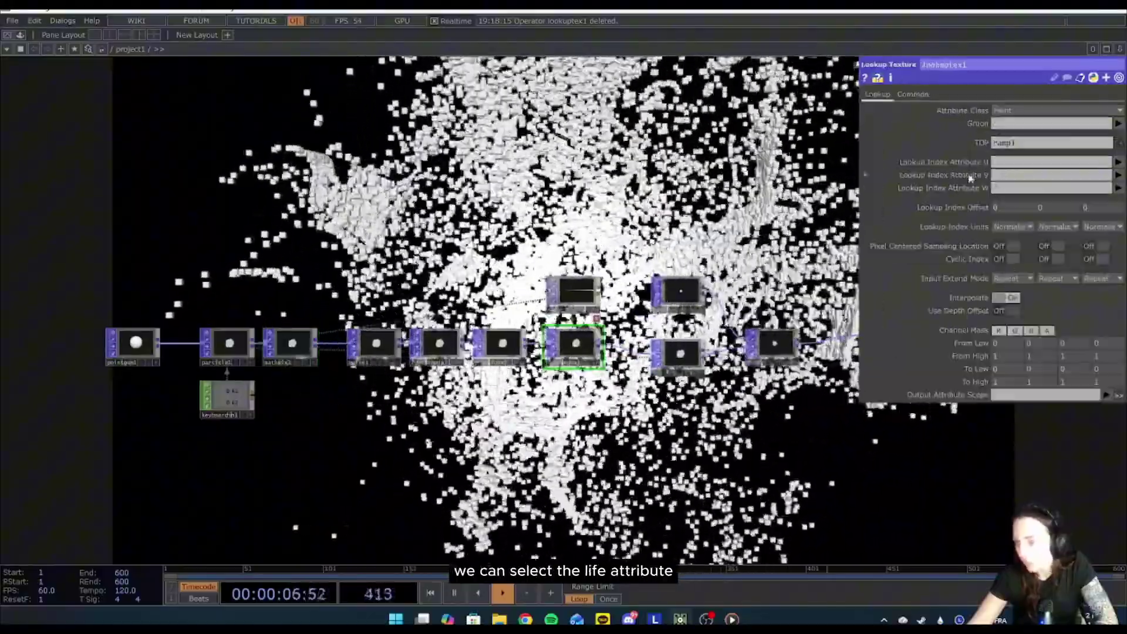
{"action": "left_click", "coordinate": [1118, 162]}
{"action": "left_click", "coordinate": [1094, 209]}
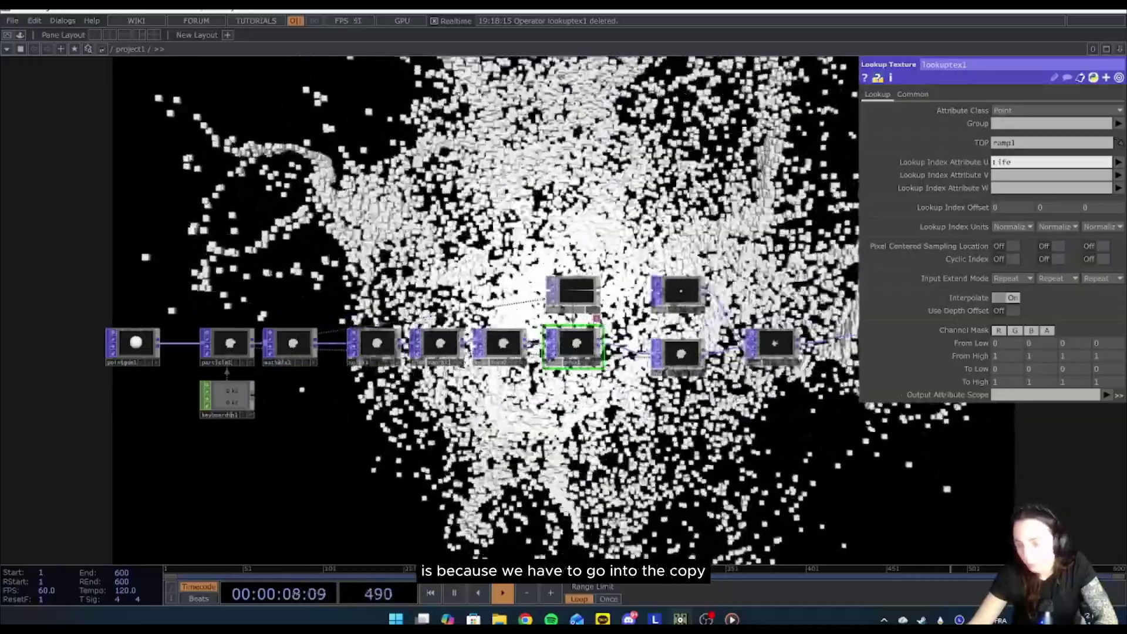
Turn on Template Scale on copy1's Template page
{"action": "left_click", "coordinate": [774, 345]}
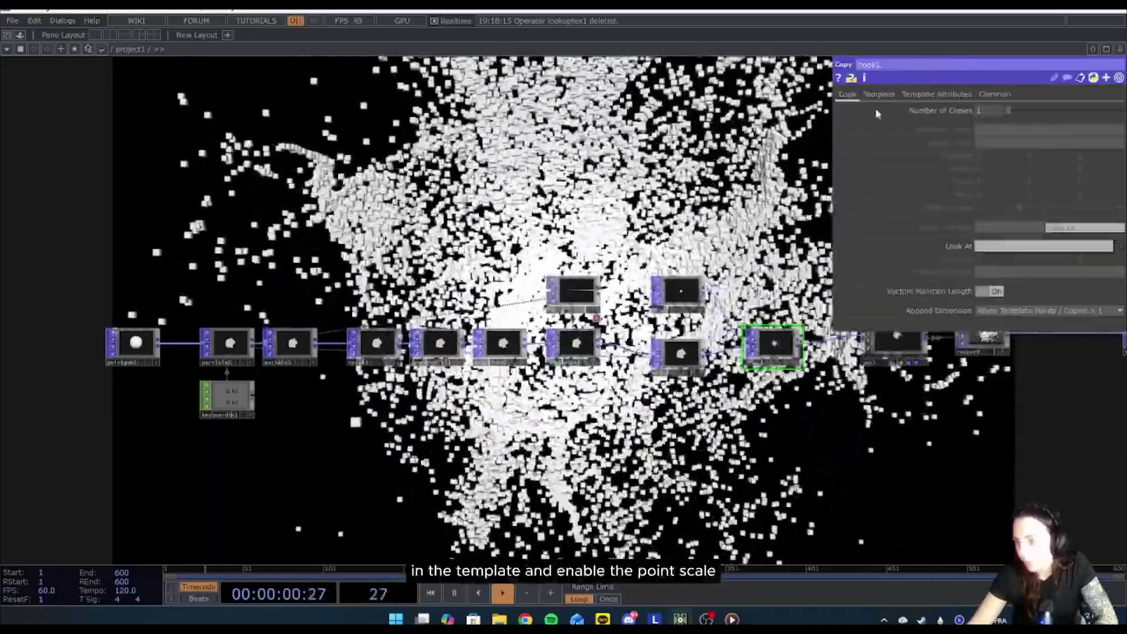
{"action": "left_click", "coordinate": [879, 95]}
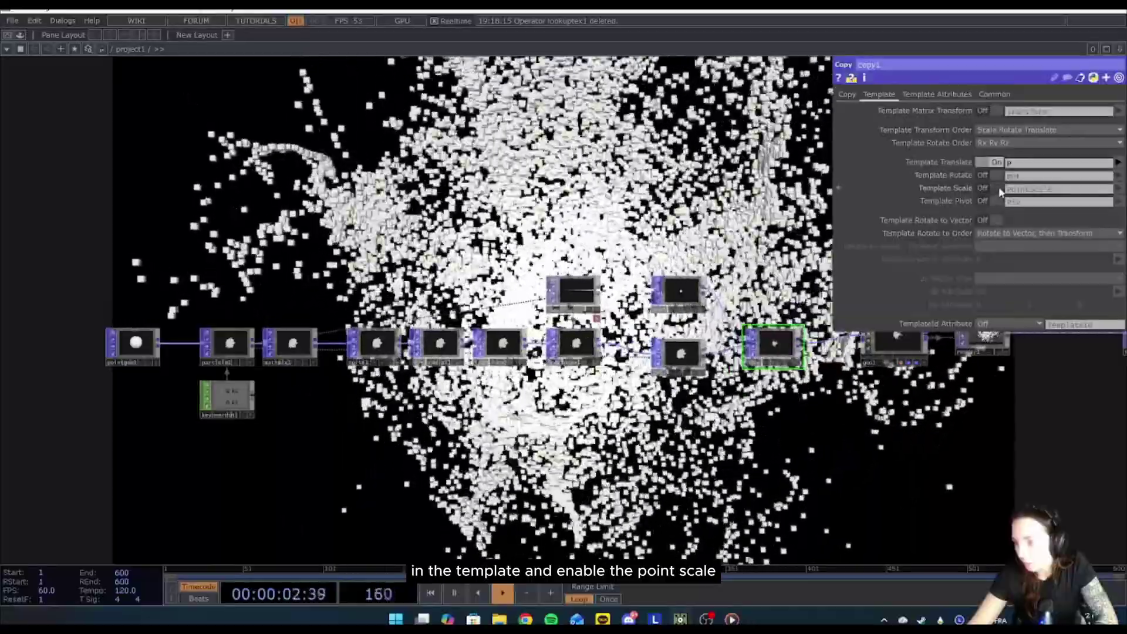
{"action": "left_click", "coordinate": [997, 188]}
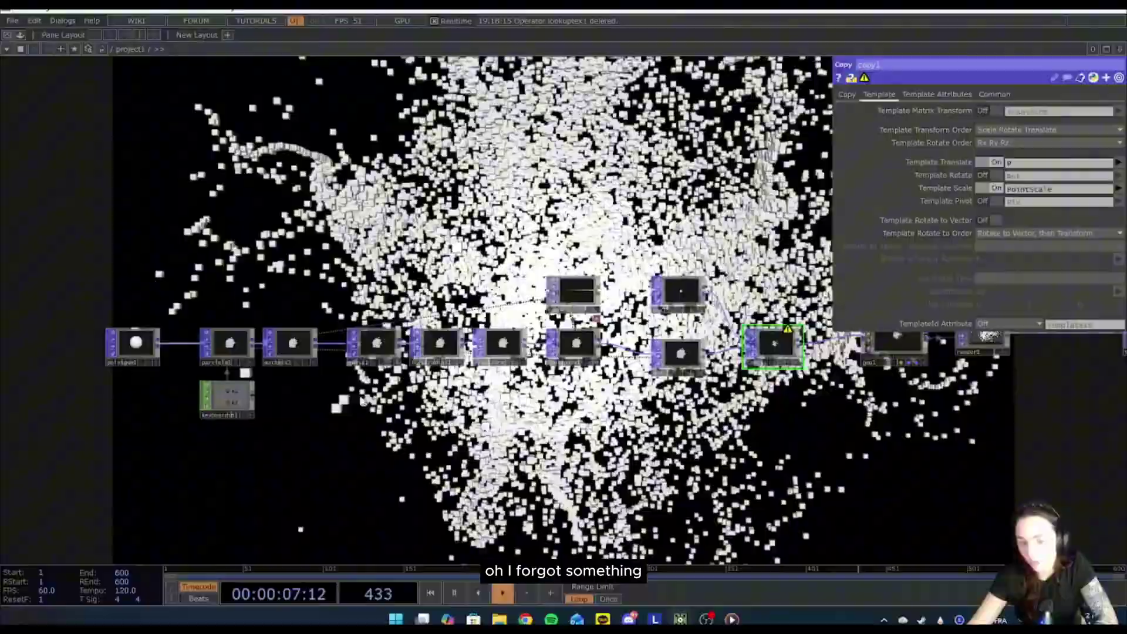
Set lookuptex1's Output Attribute Scope to PointScale
{"action": "left_click", "coordinate": [576, 342]}
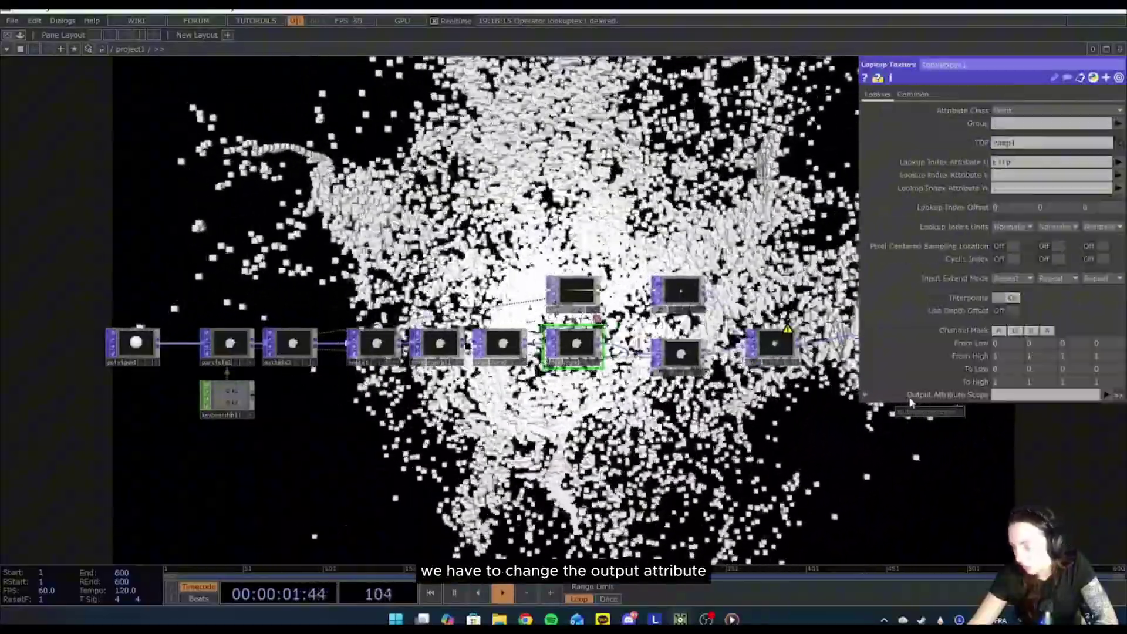
{"action": "left_click", "coordinate": [1106, 396]}
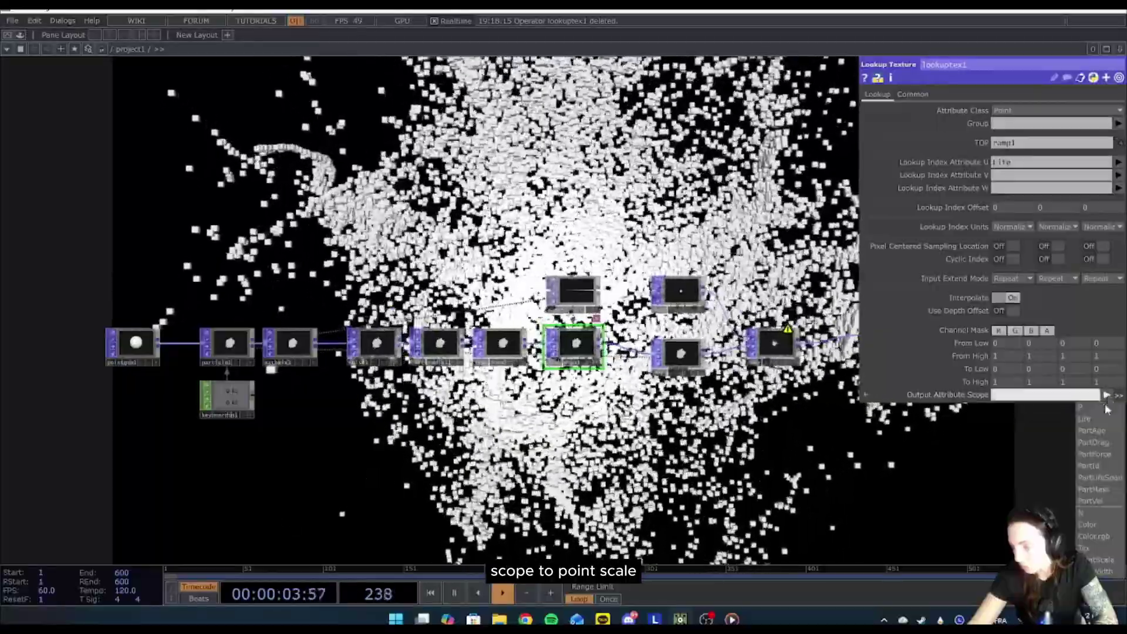
{"action": "left_click", "coordinate": [1100, 563]}
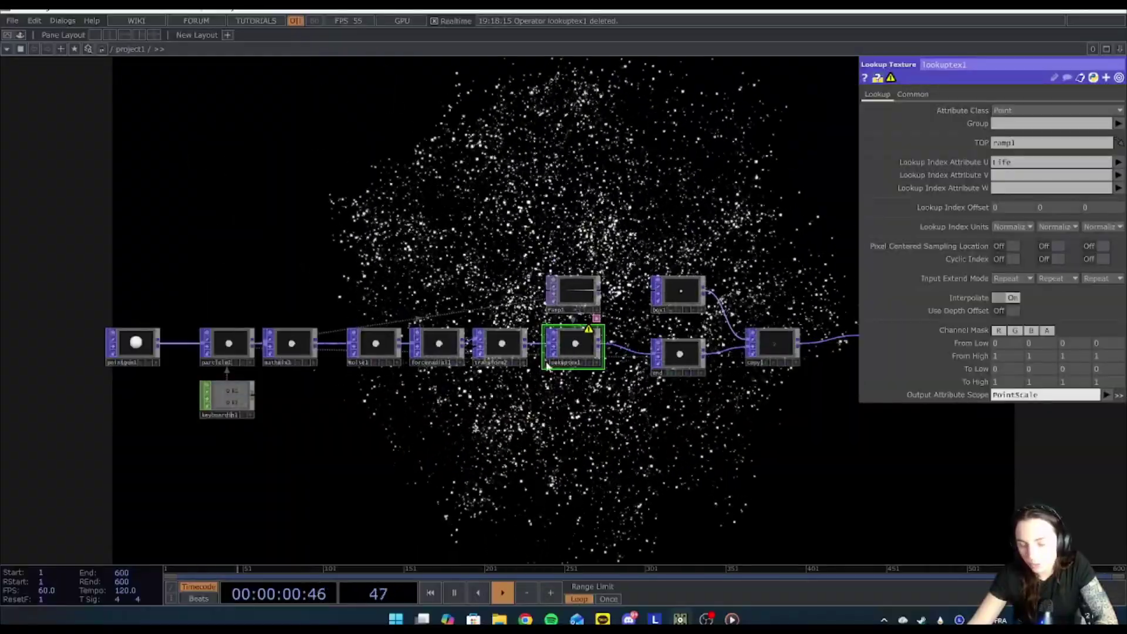
Lower ramp1's Period to 0.81 on its Ramp page
{"action": "left_click", "coordinate": [588, 287]}
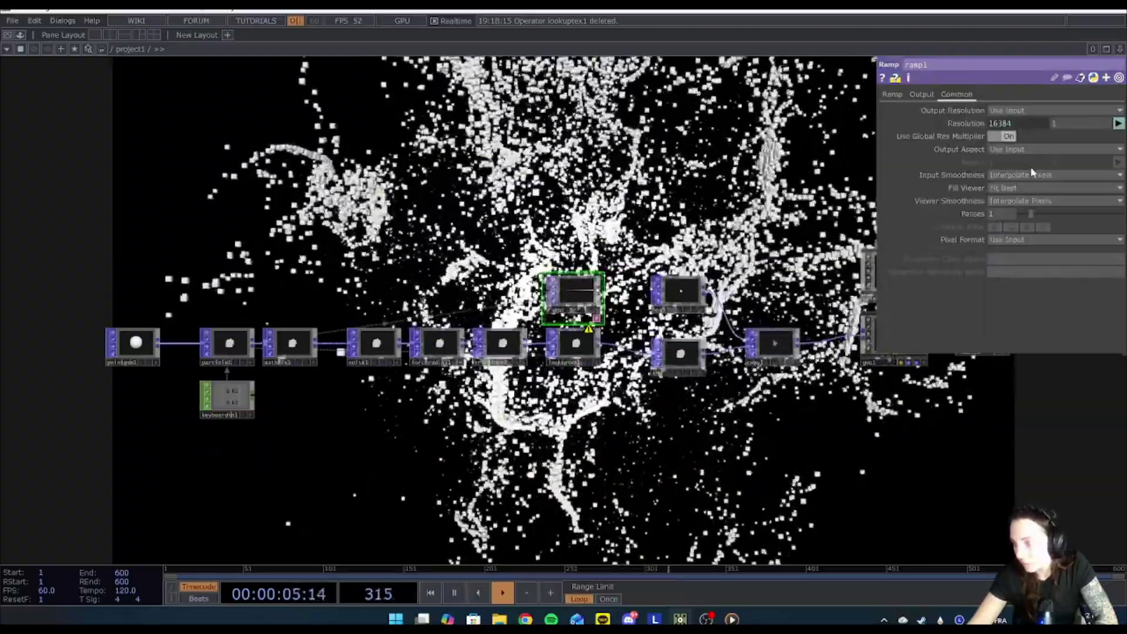
{"action": "left_click", "coordinate": [891, 95]}
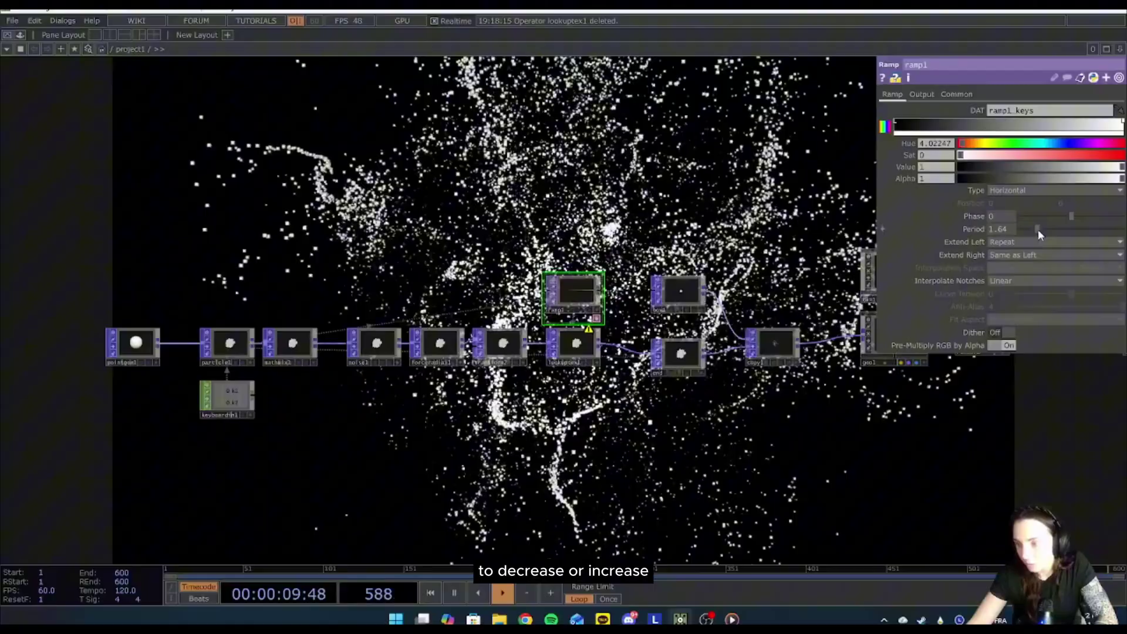
{"action": "left_click_drag", "start_coordinate": [1034, 229], "coordinate": [1005, 229]}
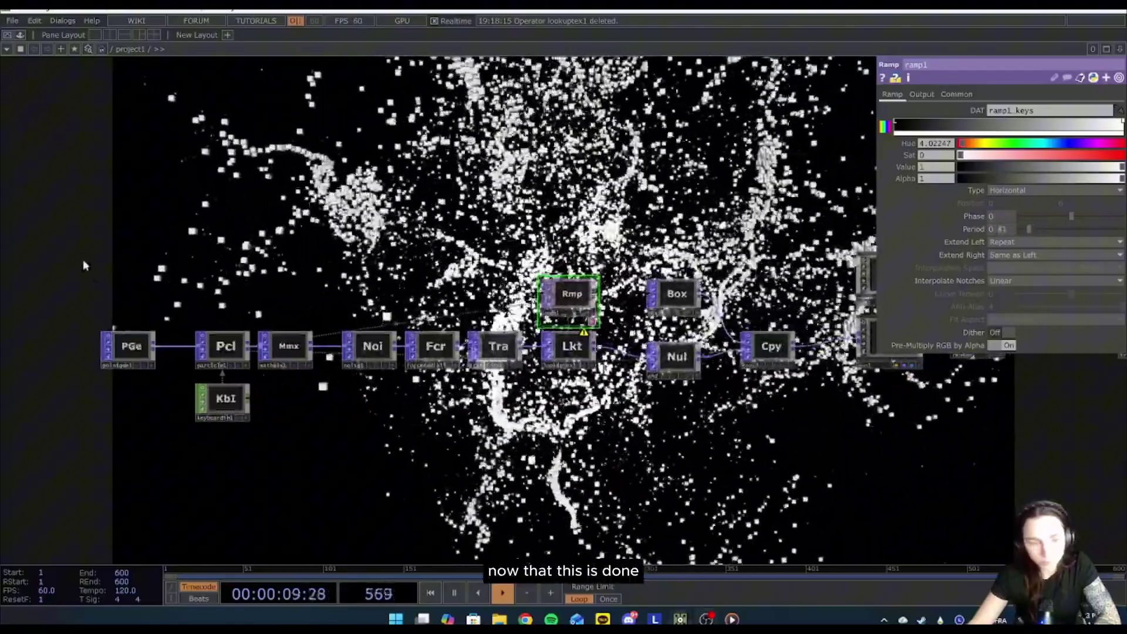
Move the whole node chain further left and deselect it
{"action": "left_click_drag", "start_coordinate": [69, 245], "coordinate": [624, 437]}
{"action": "left_click_drag", "start_coordinate": [599, 356], "coordinate": [494, 367]}
{"action": "left_click", "coordinate": [494, 365]}
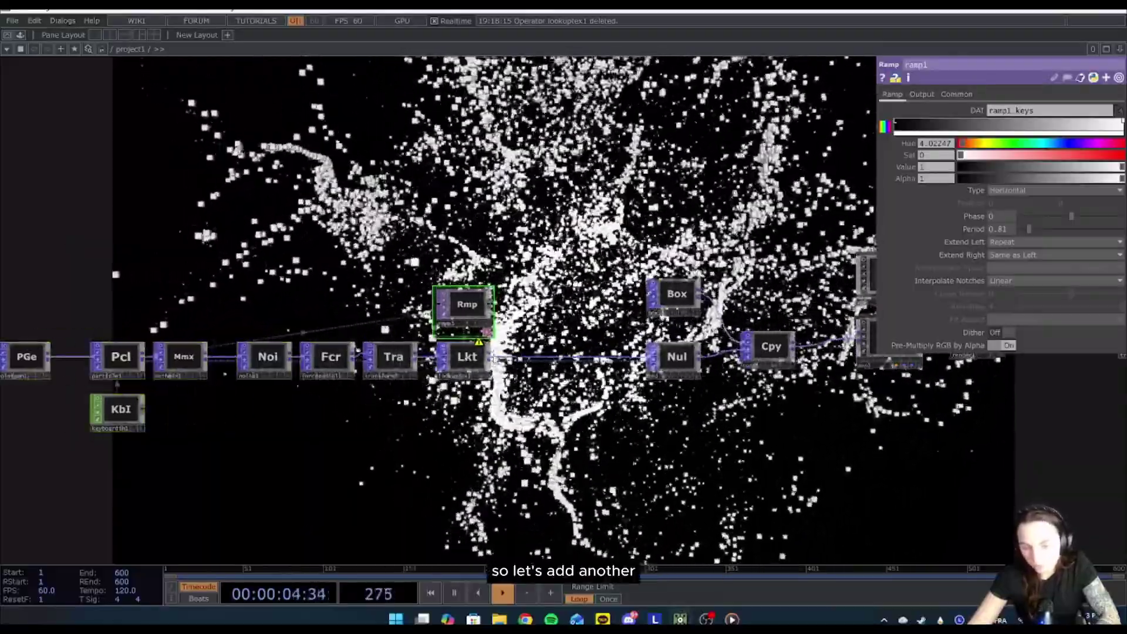
Insert a second Lookup Texture POP right after lookuptex1
{"action": "right_click", "coordinate": [491, 360]}
{"action": "key", "text": "Escape"}
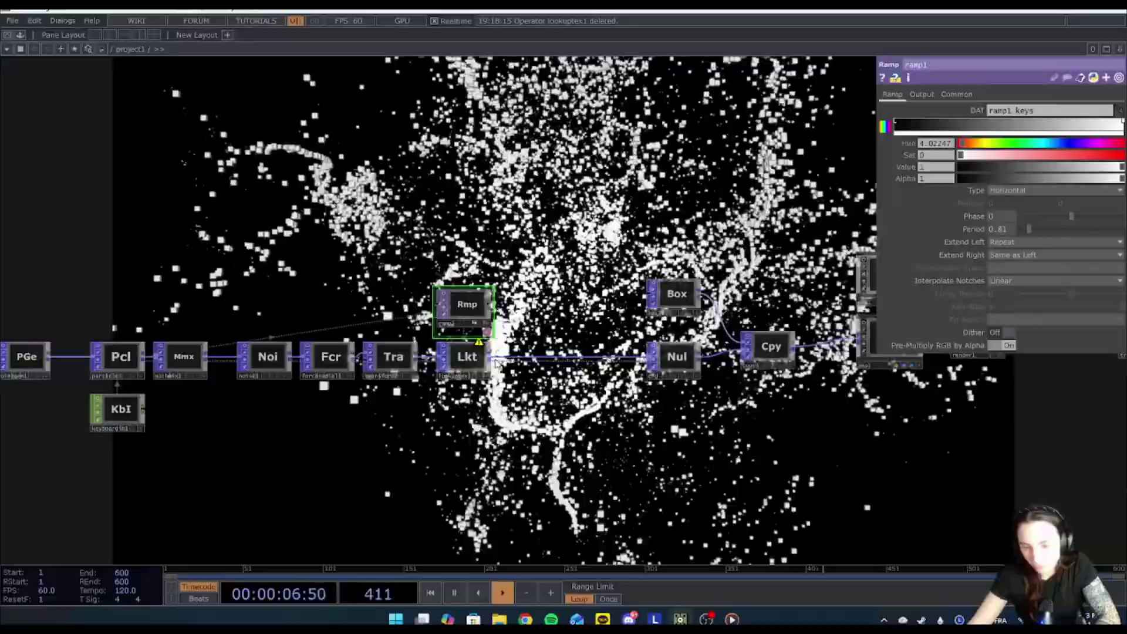
{"action": "key", "text": "Tab"}
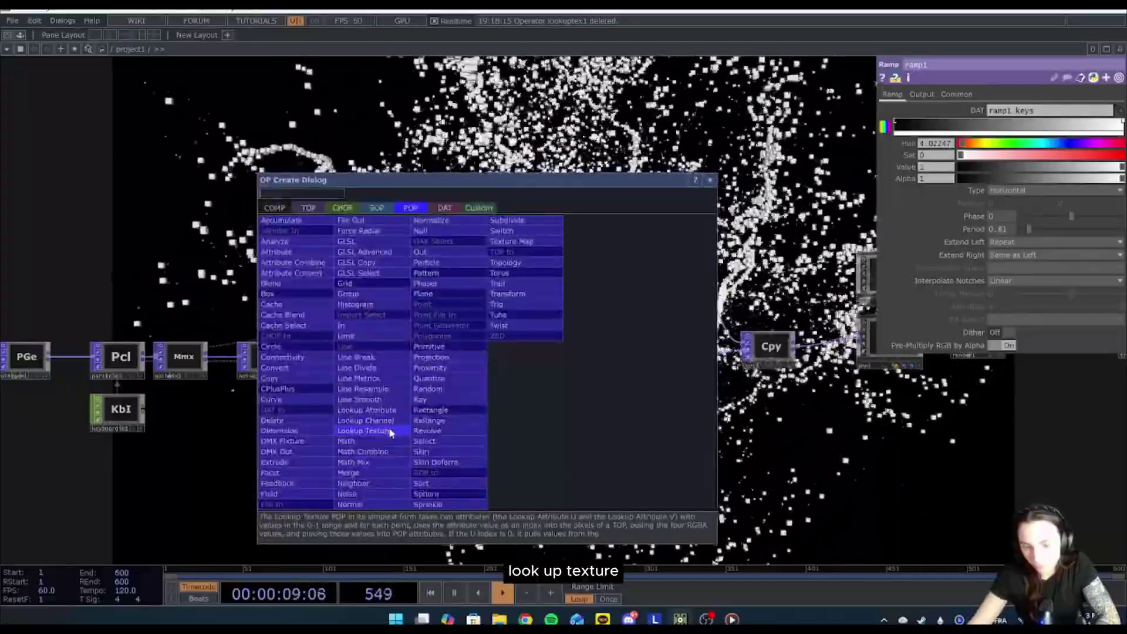
{"action": "left_click", "coordinate": [390, 432]}
{"action": "left_click", "coordinate": [537, 361]}
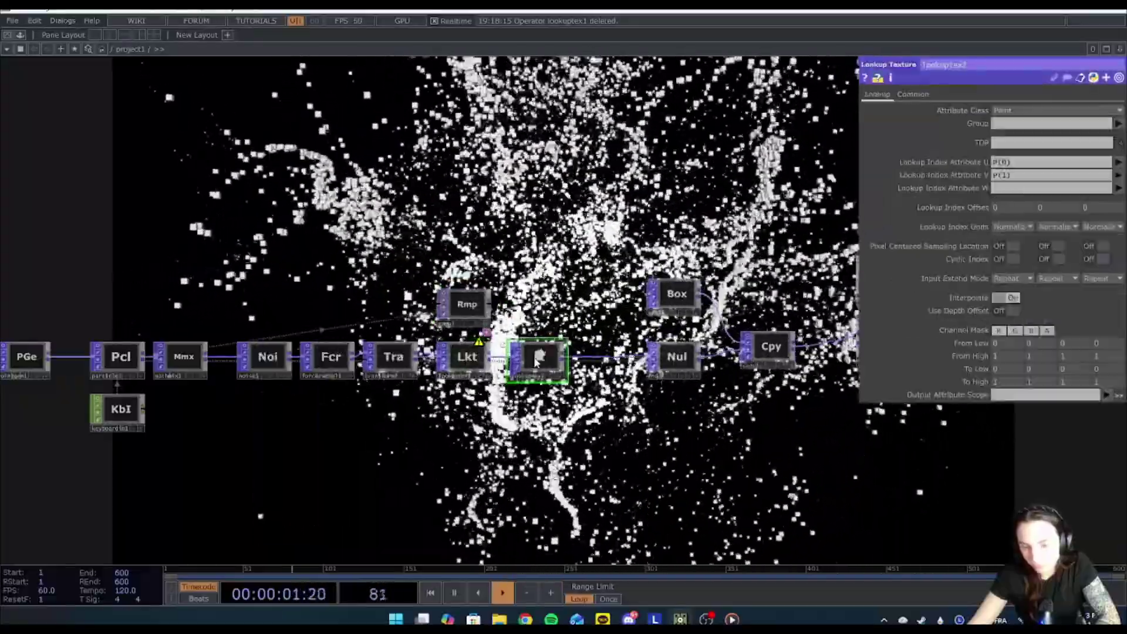
Duplicate ramp1 as ramp2 and assign it as the new lookup's TOP
{"action": "left_click", "coordinate": [467, 304]}
{"action": "key", "text": "ctrl+c"}
{"action": "key", "text": "ctrl+v"}
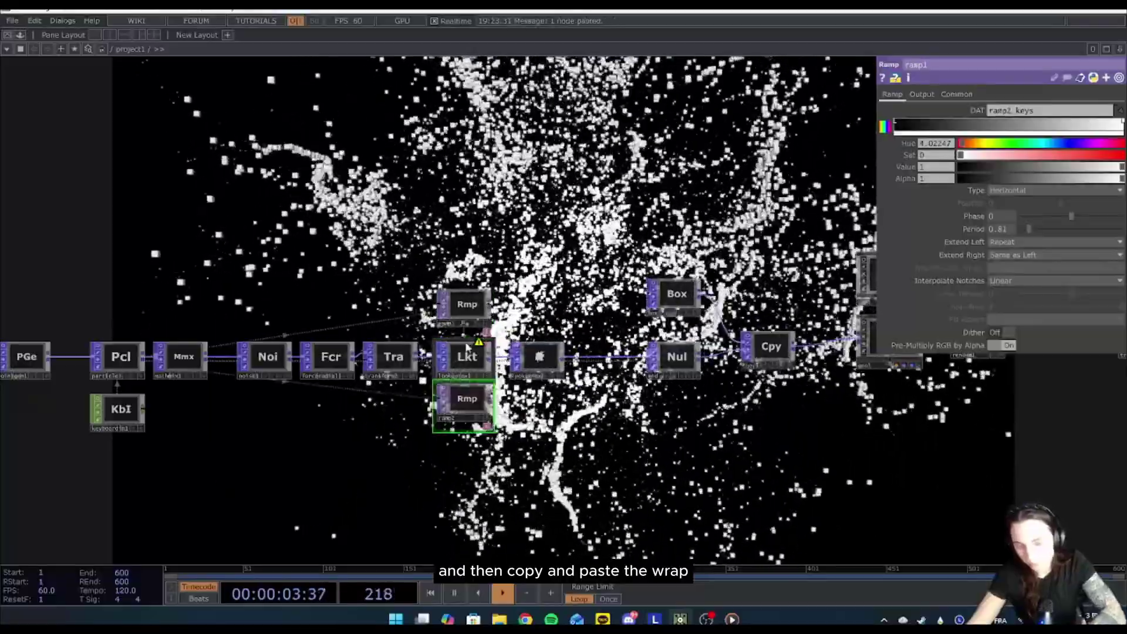
{"action": "left_click_drag", "start_coordinate": [466, 401], "coordinate": [1051, 143]}
Index the new lookup by life on U, clear V, and output to Color
{"action": "left_click", "coordinate": [539, 357]}
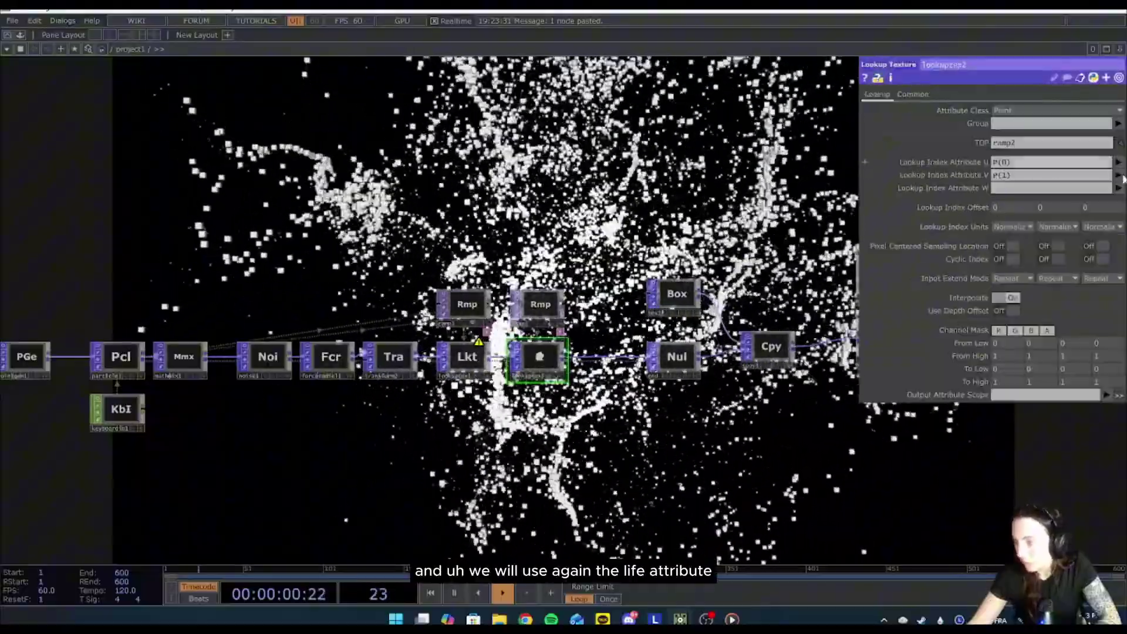
{"action": "left_click", "coordinate": [1119, 162]}
{"action": "left_click", "coordinate": [1092, 194]}
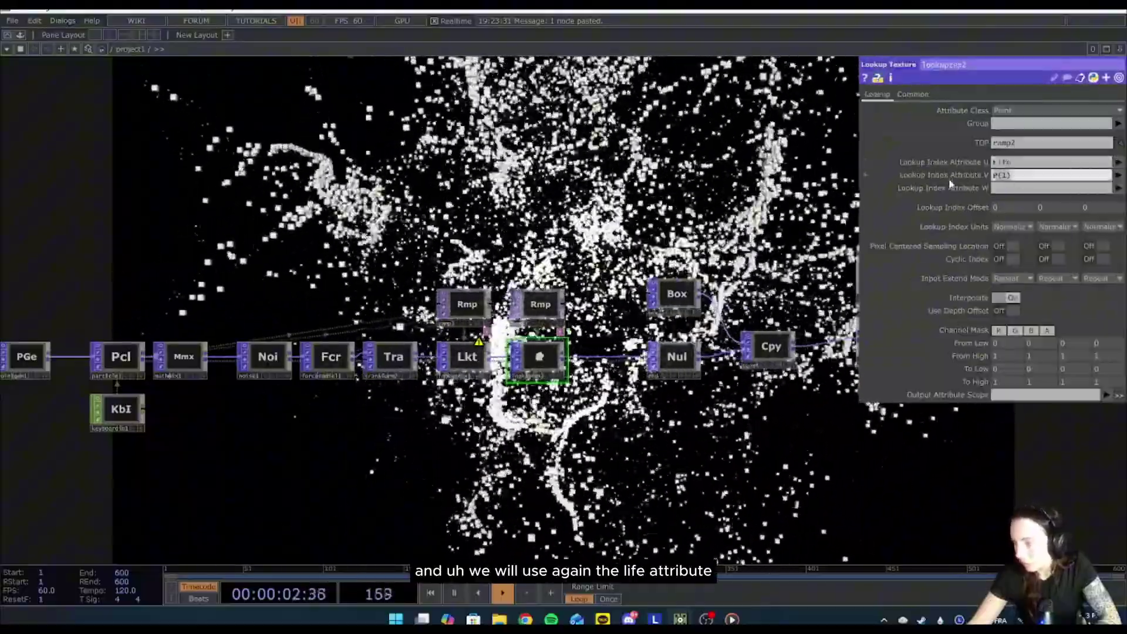
{"action": "key", "text": "BackSpace"}
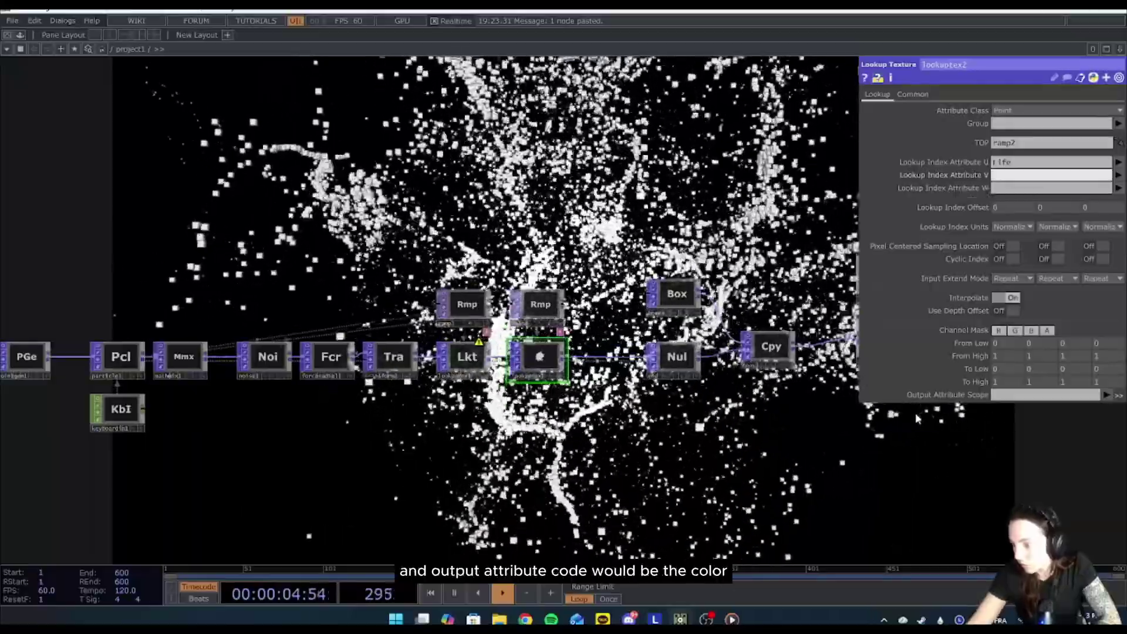
{"action": "left_click", "coordinate": [1106, 394]}
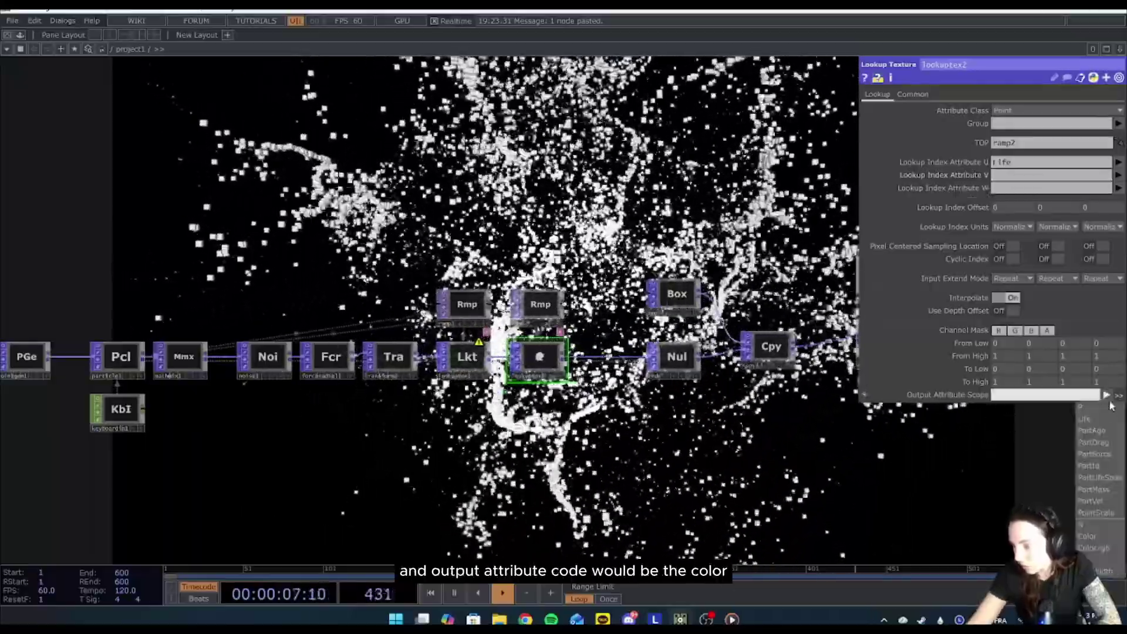
{"action": "left_click", "coordinate": [1095, 533]}
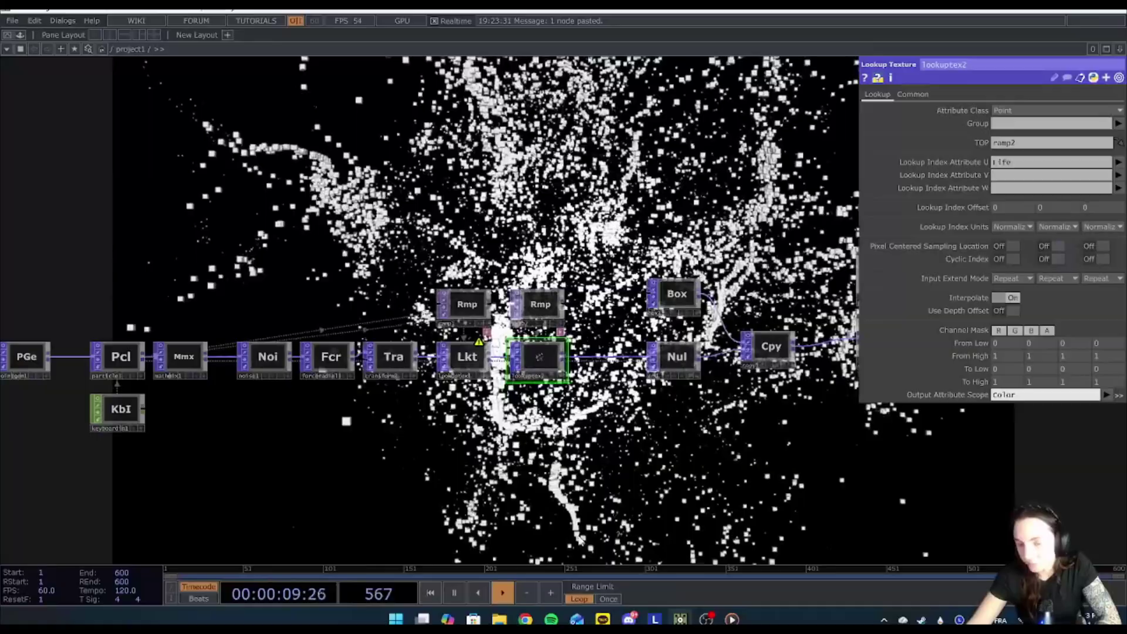
{"action": "left_click", "coordinate": [537, 314]}
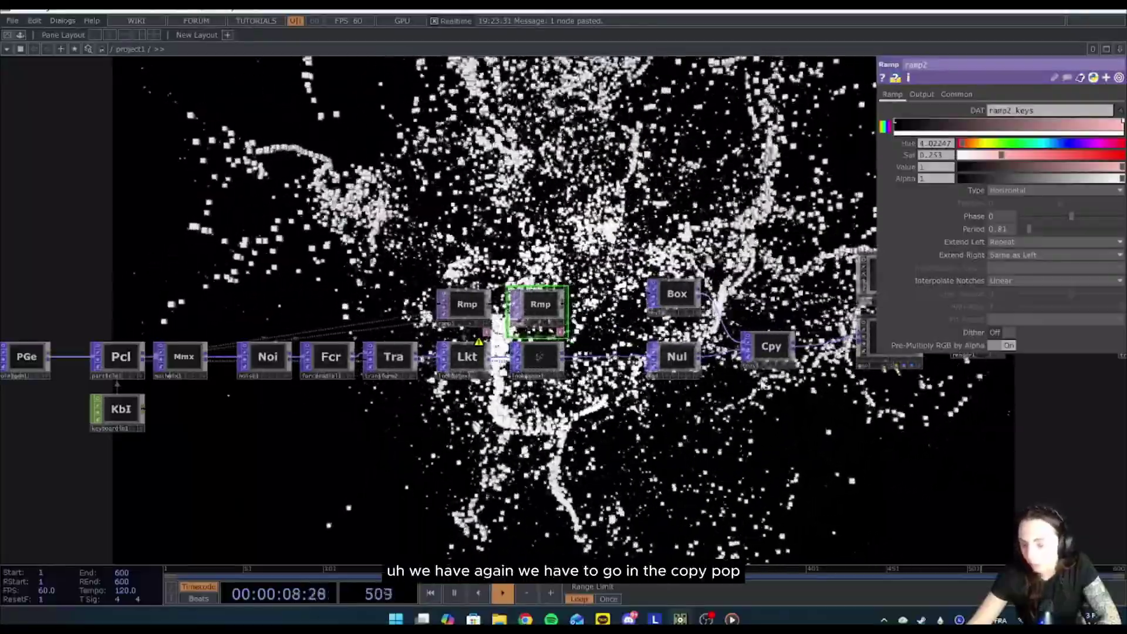
{"action": "left_click", "coordinate": [770, 352]}
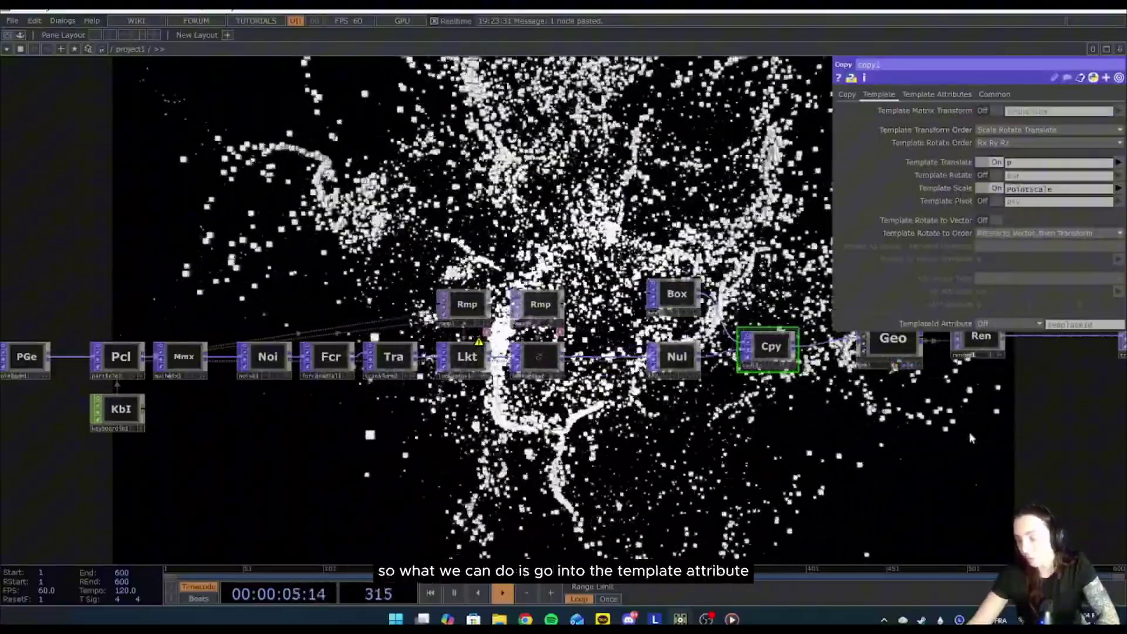
Enable Use Template Point Attribs on copy1 and copy the Color attribute
{"action": "left_click", "coordinate": [936, 94]}
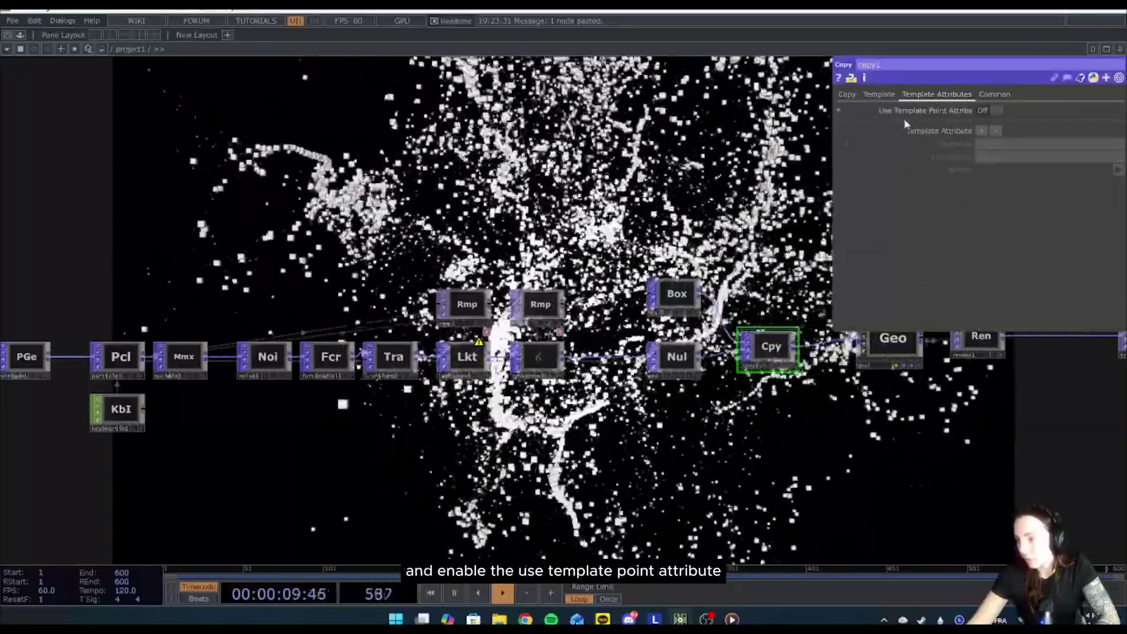
{"action": "left_click", "coordinate": [990, 111]}
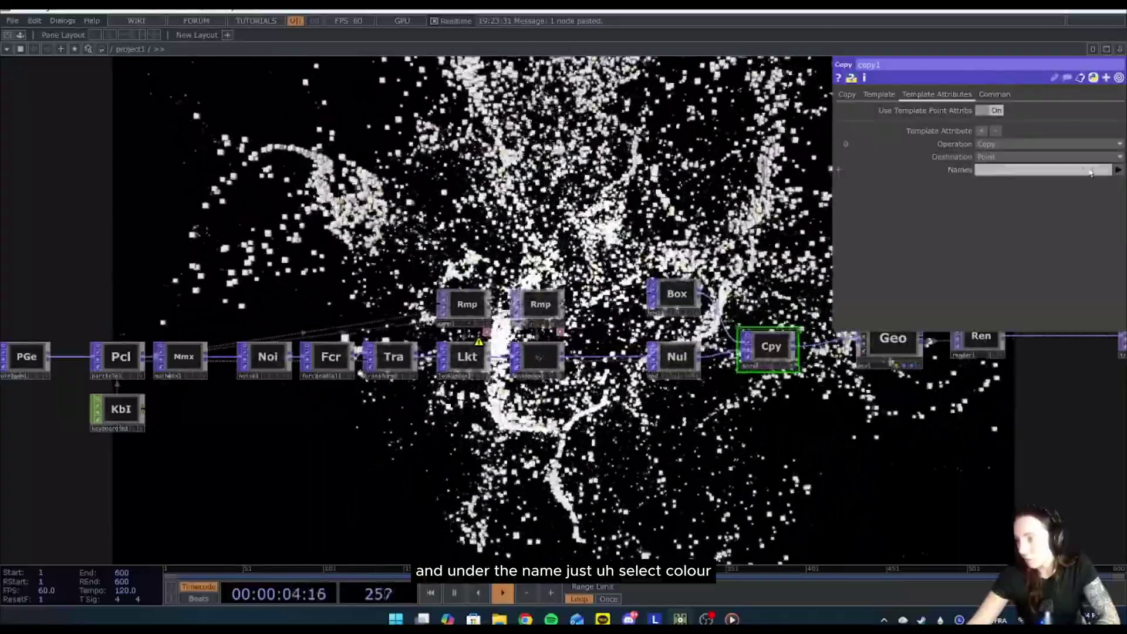
{"action": "left_click", "coordinate": [1117, 170]}
{"action": "left_click", "coordinate": [1087, 195]}
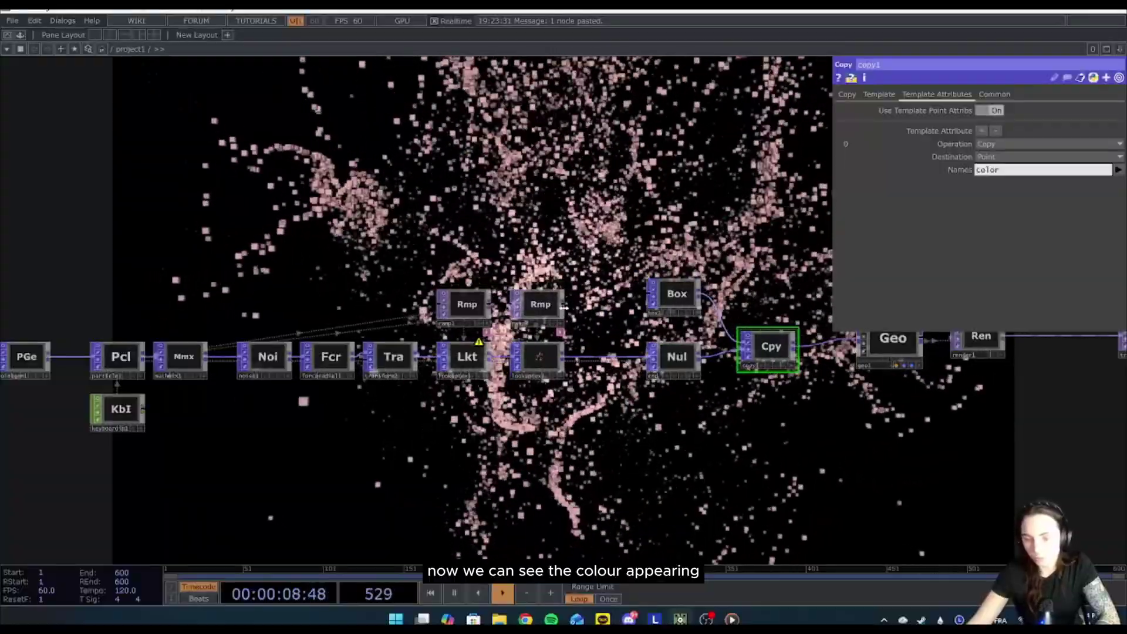
Lengthen ramp2's Period to 1.1
{"action": "left_click", "coordinate": [540, 304]}
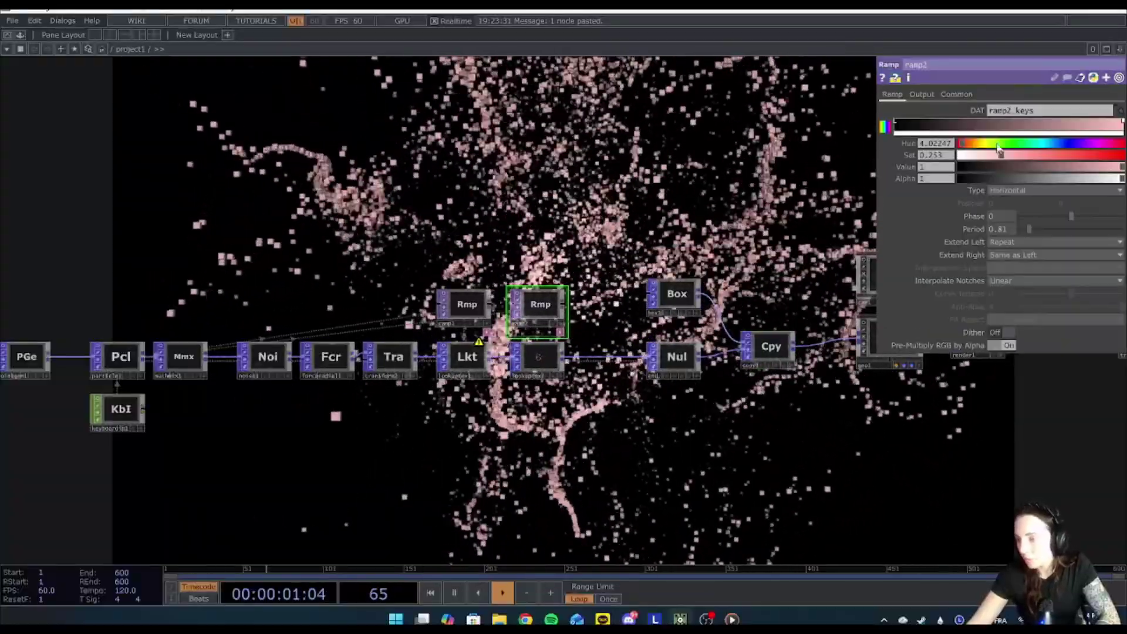
{"action": "mouse_move", "coordinate": [1032, 231]}
{"action": "left_mouse_down"}
{"action": "mouse_move", "coordinate": [1043, 231]}
{"action": "mouse_move", "coordinate": [1033, 229]}
{"action": "left_mouse_up"}
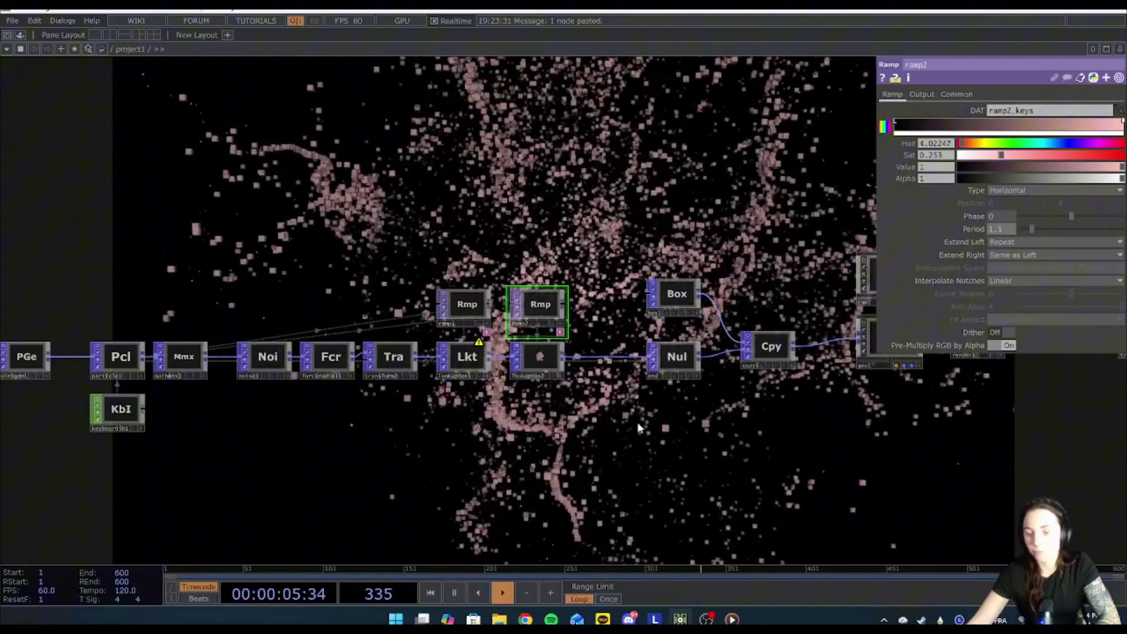
{"action": "left_click_drag", "start_coordinate": [973, 464], "coordinate": [547, 509]}
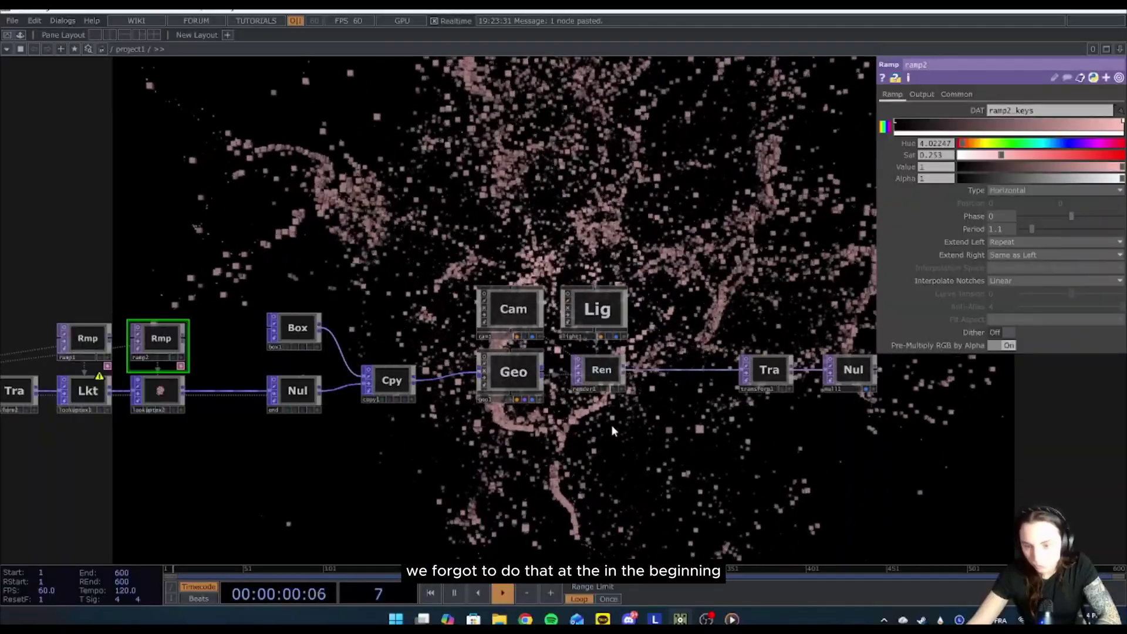
Create a Phong MAT below the Geo and assign it to geo1
{"action": "key", "text": "Tab"}
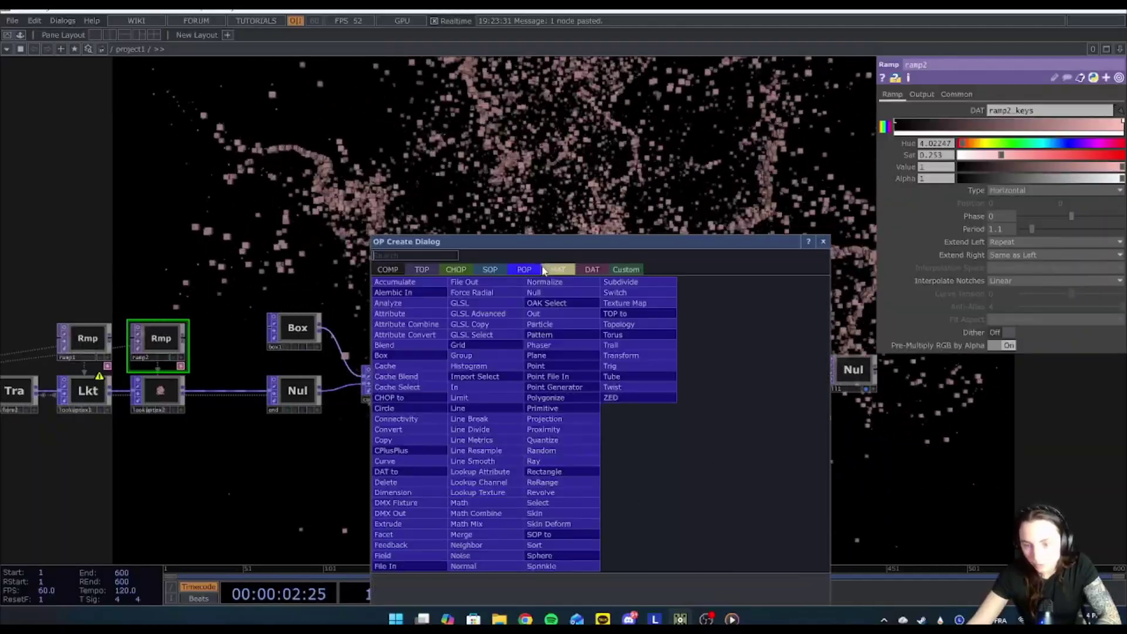
{"action": "left_click", "coordinate": [558, 270]}
{"action": "left_click", "coordinate": [411, 366]}
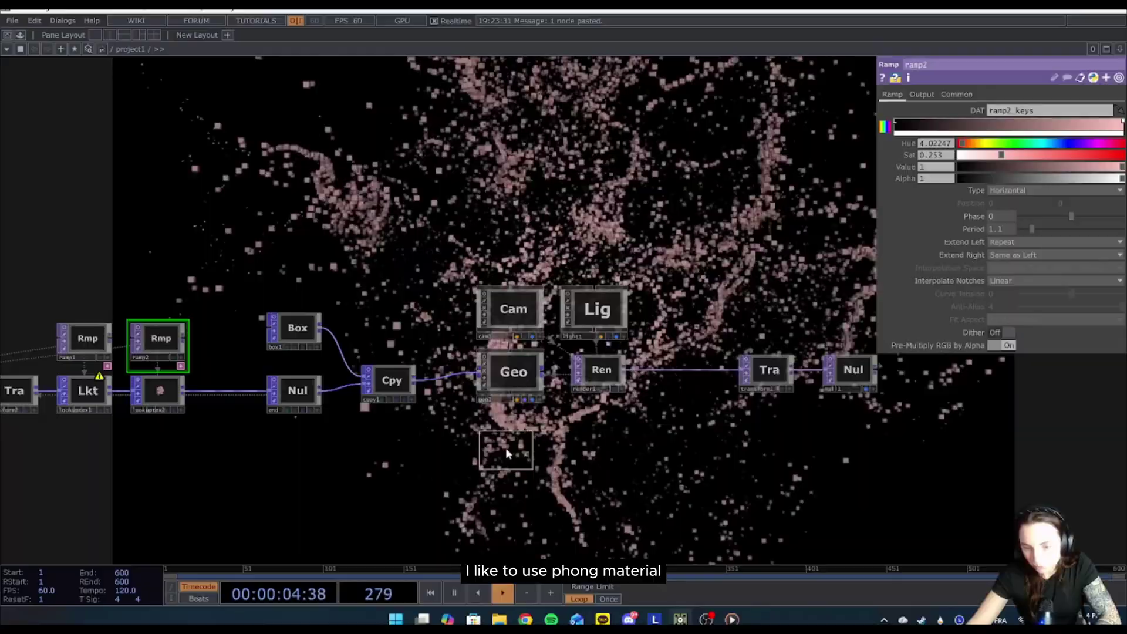
{"action": "left_click", "coordinate": [519, 436]}
{"action": "left_click_drag", "start_coordinate": [523, 434], "coordinate": [514, 373]}
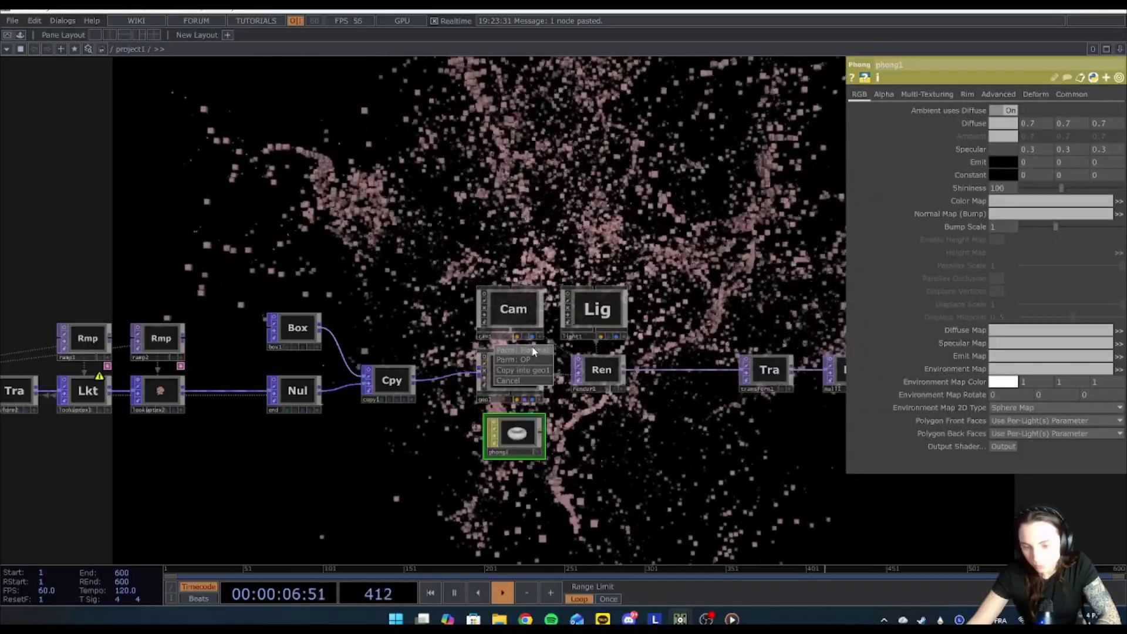
Set the Phong's Diffuse to 0.3 dark grey and its Specular to full white (1 1 1)
{"action": "left_click", "coordinate": [1005, 129]}
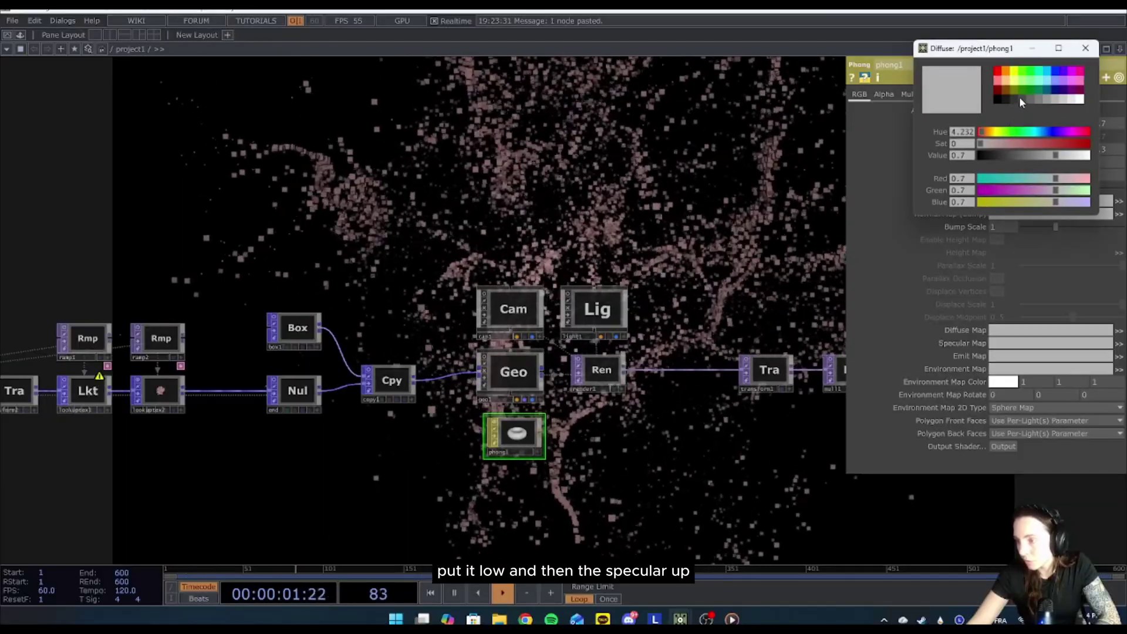
{"action": "left_click", "coordinate": [1019, 97]}
{"action": "left_click", "coordinate": [1086, 48]}
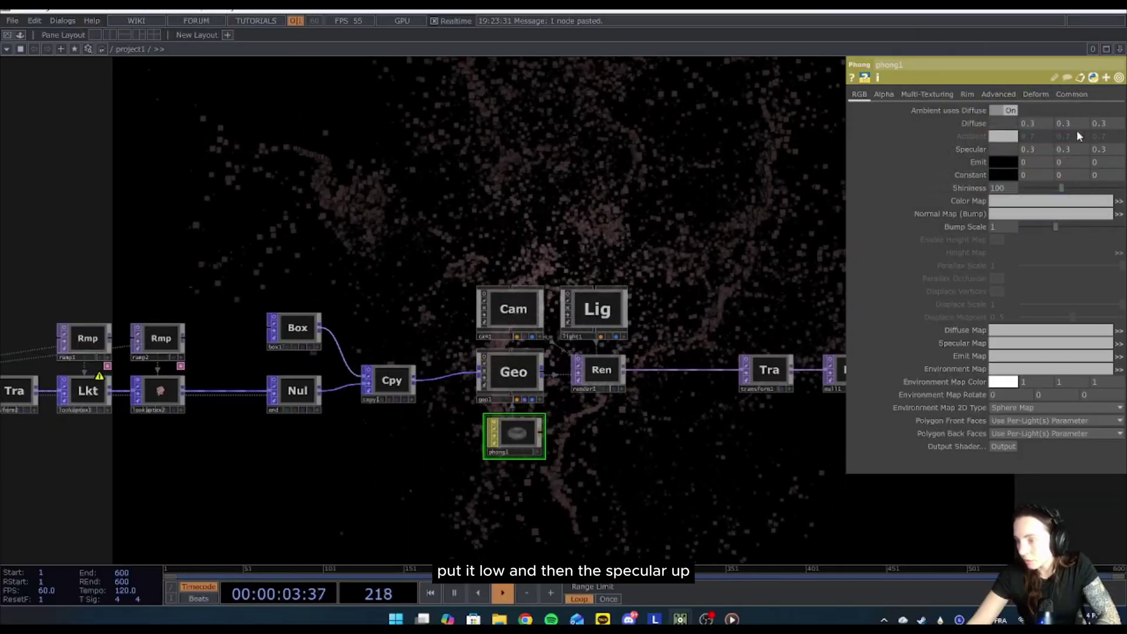
{"action": "left_click", "coordinate": [1006, 149]}
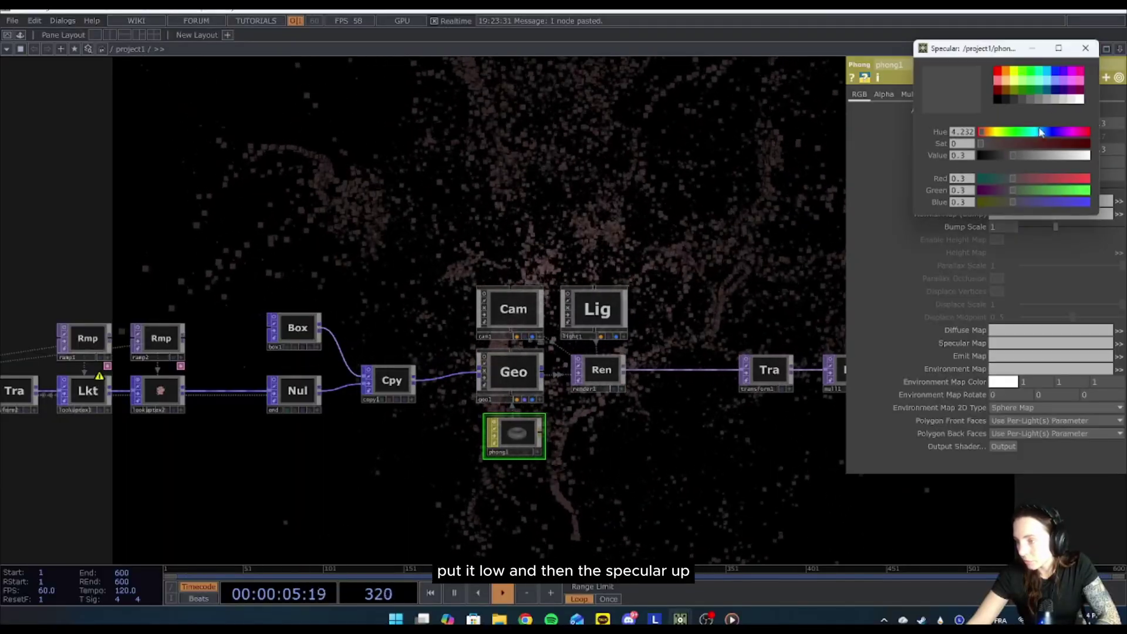
{"action": "left_click", "coordinate": [1076, 101]}
{"action": "left_click", "coordinate": [1080, 100]}
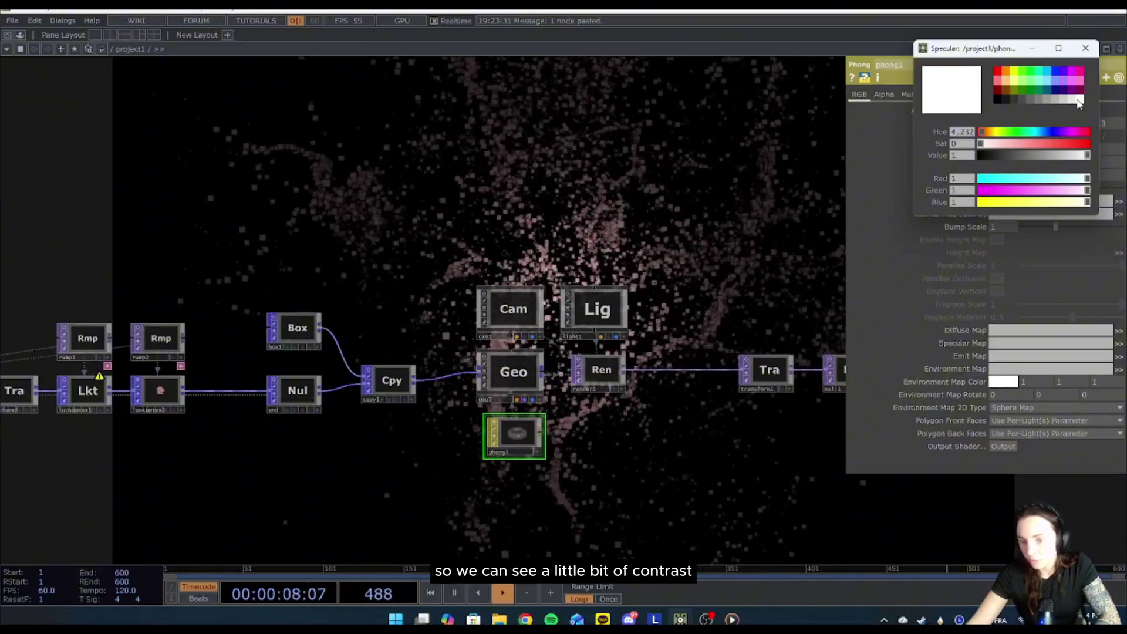
{"action": "left_click", "coordinate": [1085, 48]}
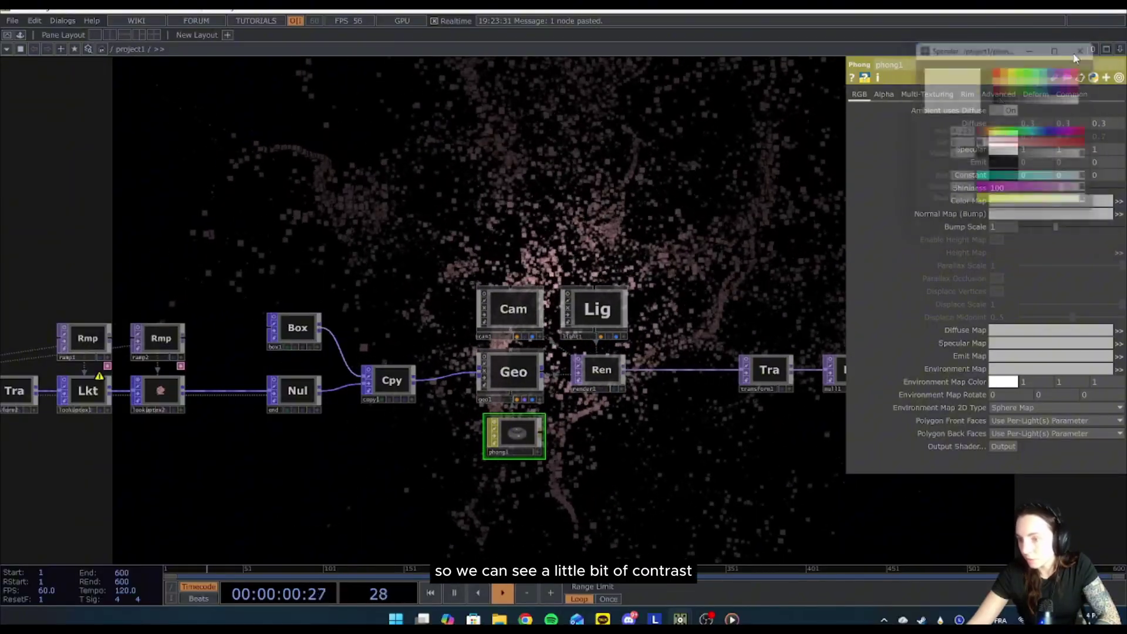
{"action": "left_click_drag", "start_coordinate": [391, 517], "coordinate": [641, 452]}
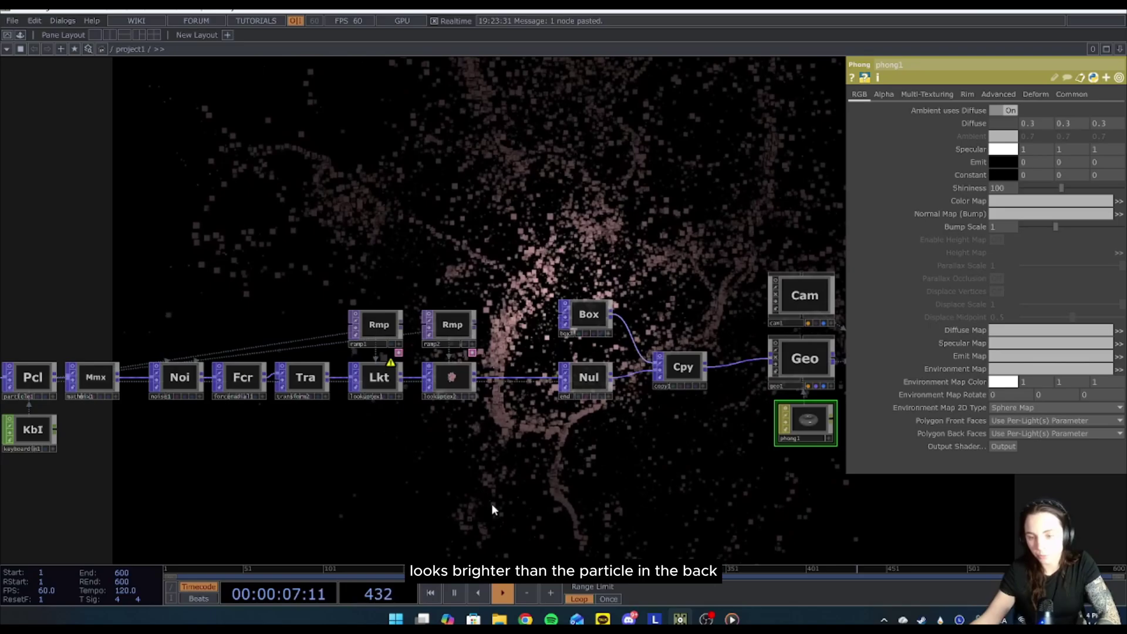
{"action": "left_click_drag", "start_coordinate": [466, 516], "coordinate": [572, 476]}
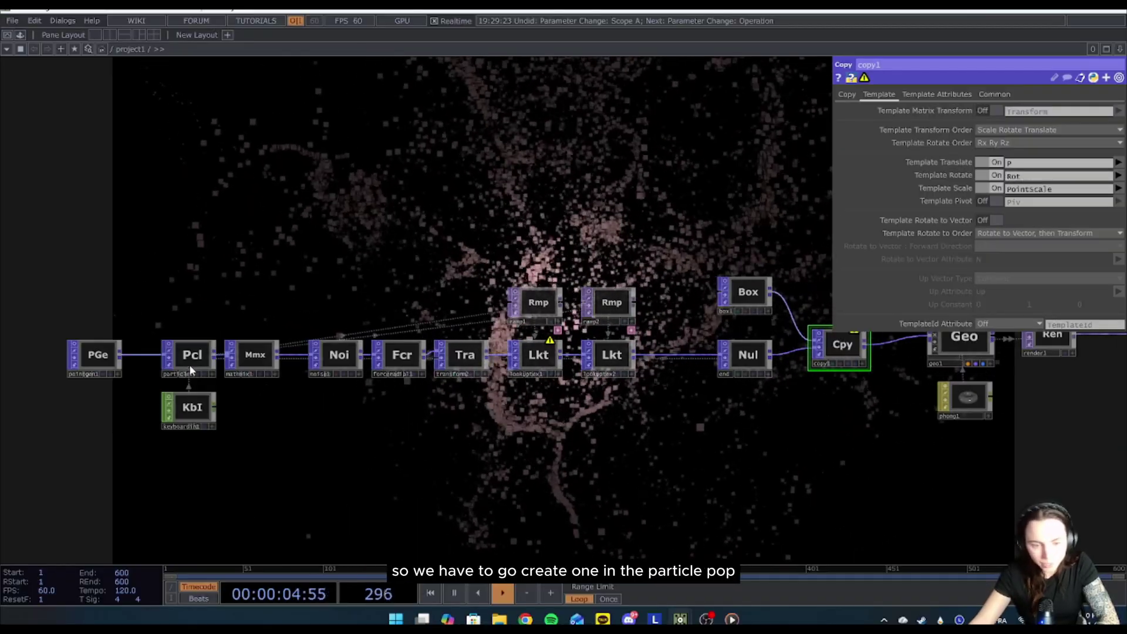
Add a custom attribute named Rot with three float components to particle1
{"action": "left_click", "coordinate": [186, 354]}
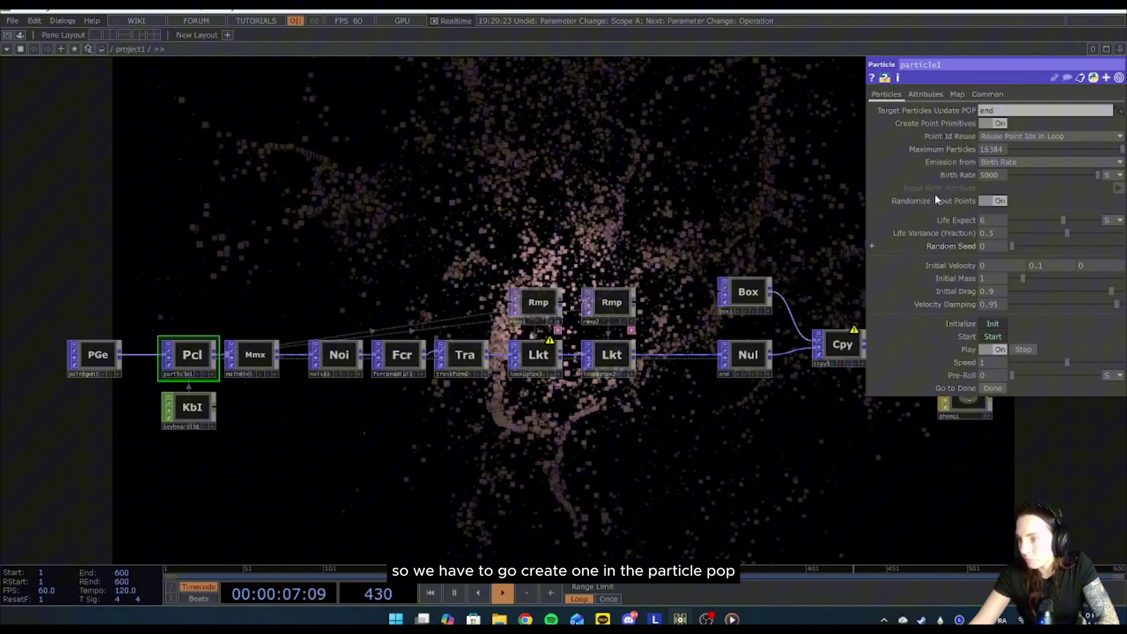
{"action": "left_click", "coordinate": [925, 95]}
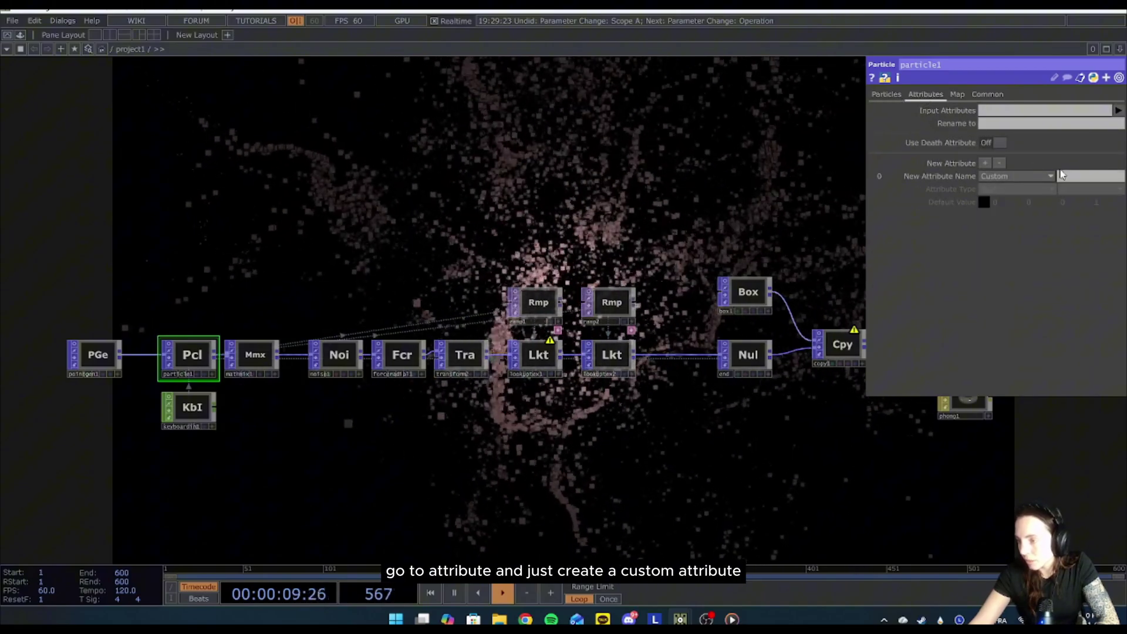
{"action": "type", "text": "R"}
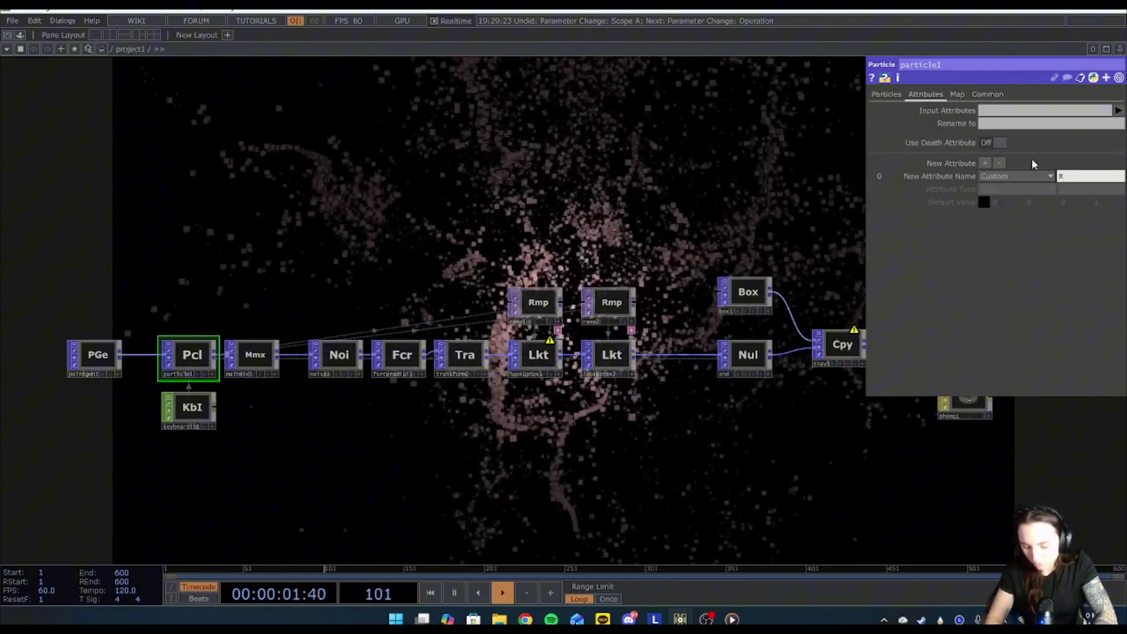
{"action": "type", "text": "ot"}
{"action": "key", "text": "Return"}
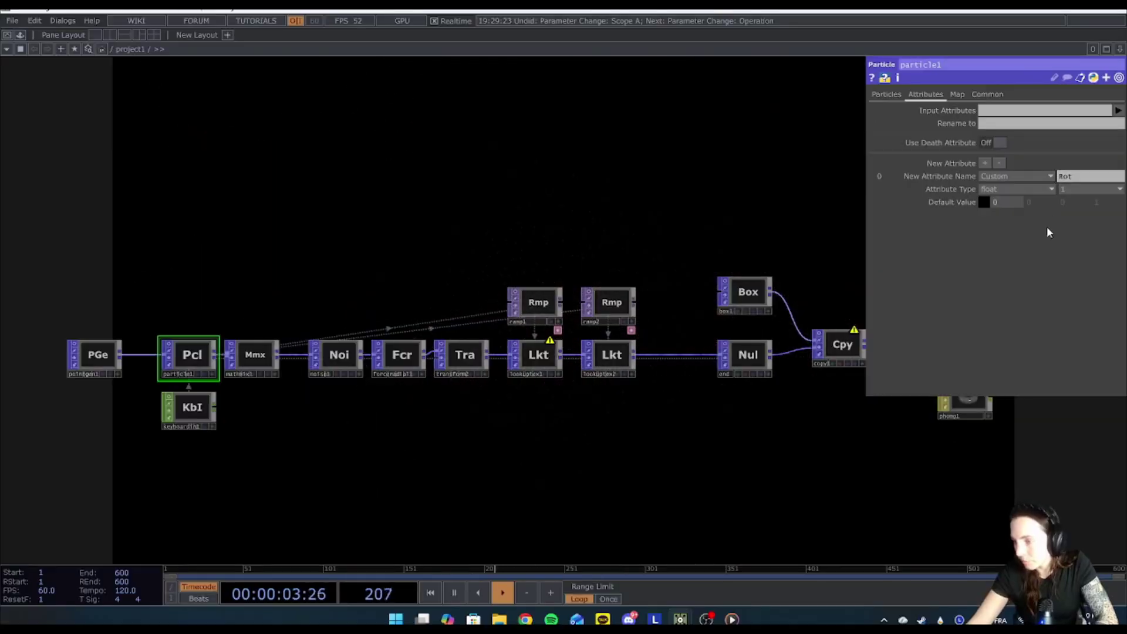
{"action": "left_click", "coordinate": [1072, 189]}
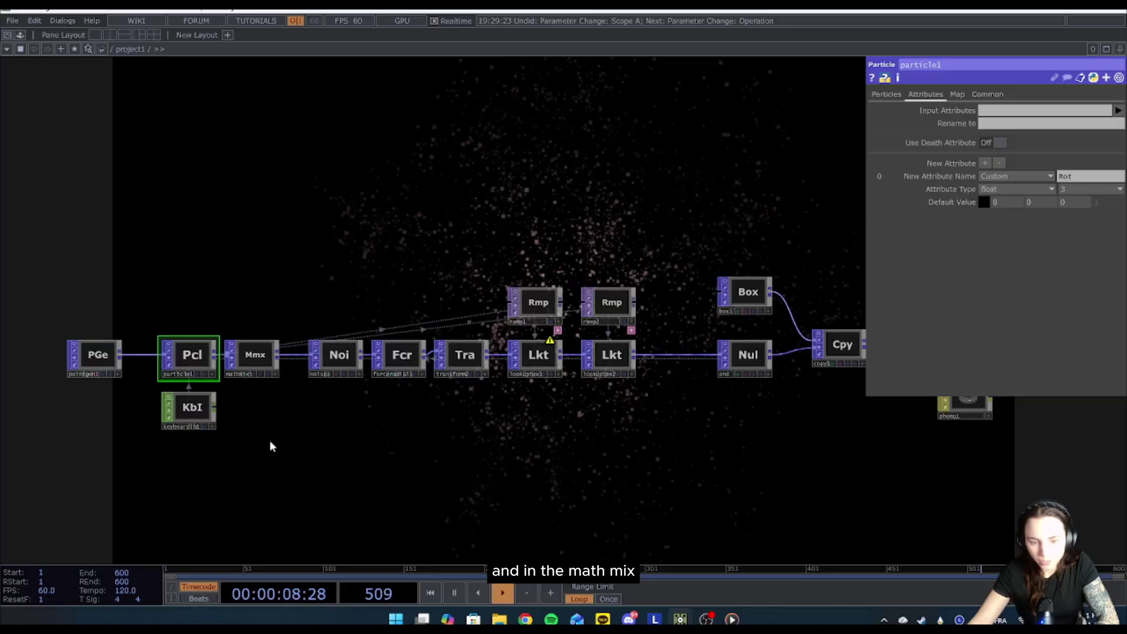
Give mathmix1 a new A + B combine step with Scope A Rot and Scope B P, then reset the simulation
{"action": "left_click", "coordinate": [256, 357]}
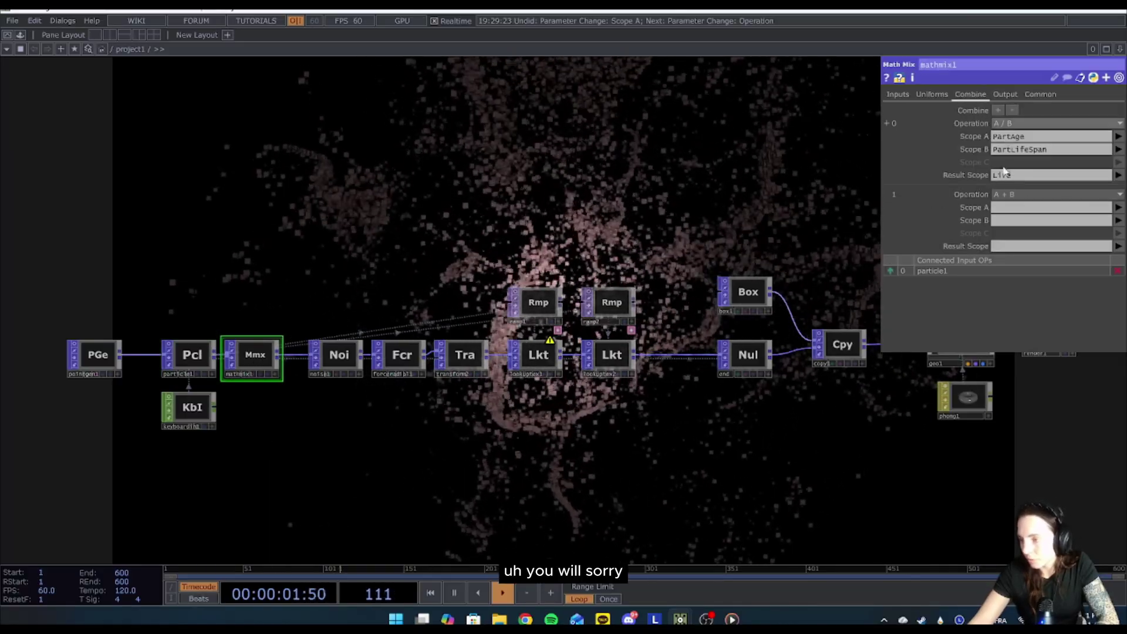
{"action": "left_click", "coordinate": [1012, 111]}
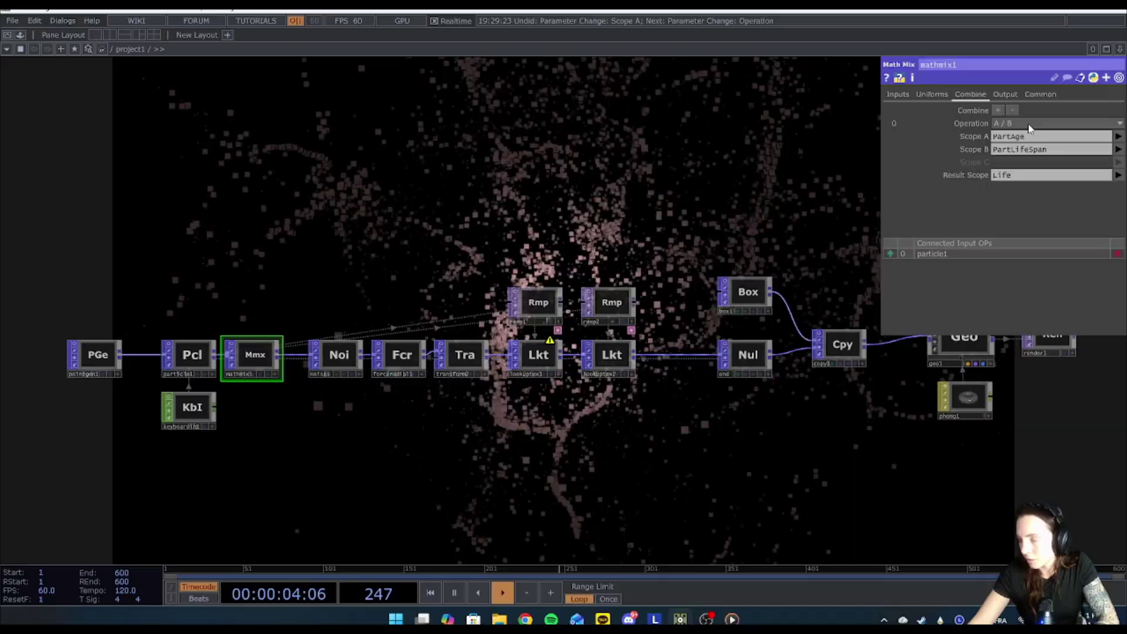
{"action": "left_click", "coordinate": [998, 110]}
{"action": "left_click", "coordinate": [1027, 196]}
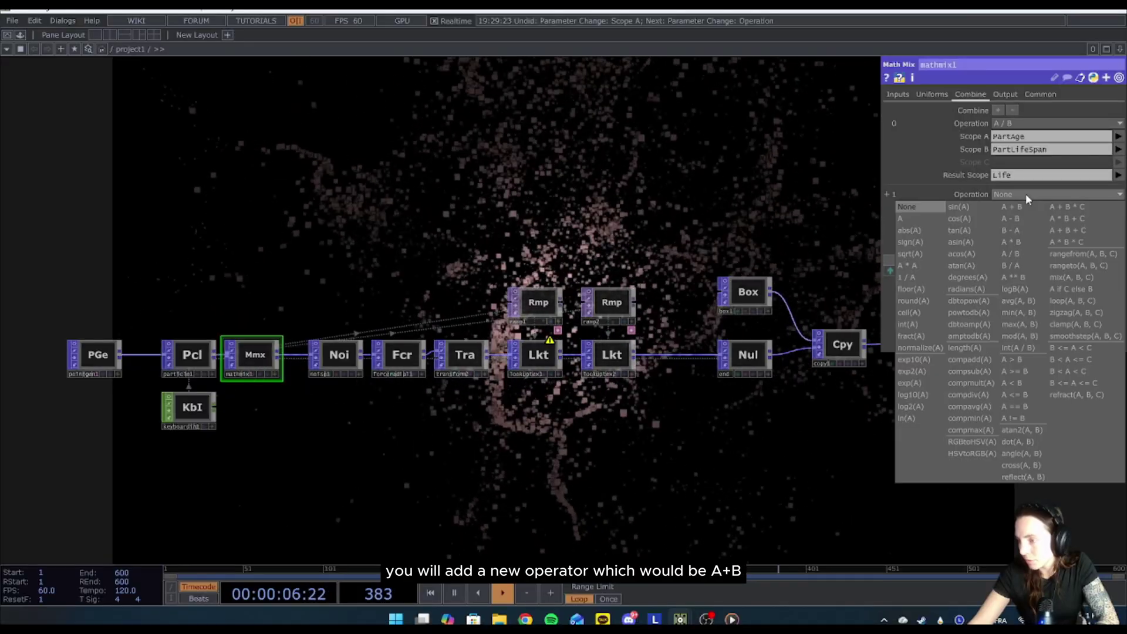
{"action": "left_click", "coordinate": [1011, 206]}
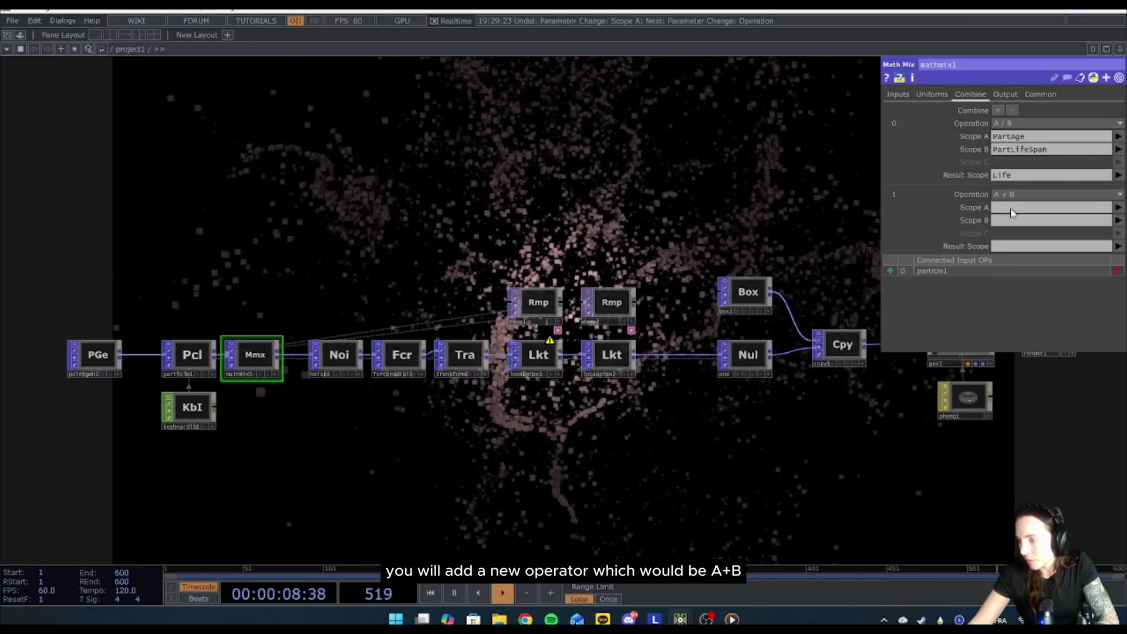
{"action": "left_click", "coordinate": [1118, 207]}
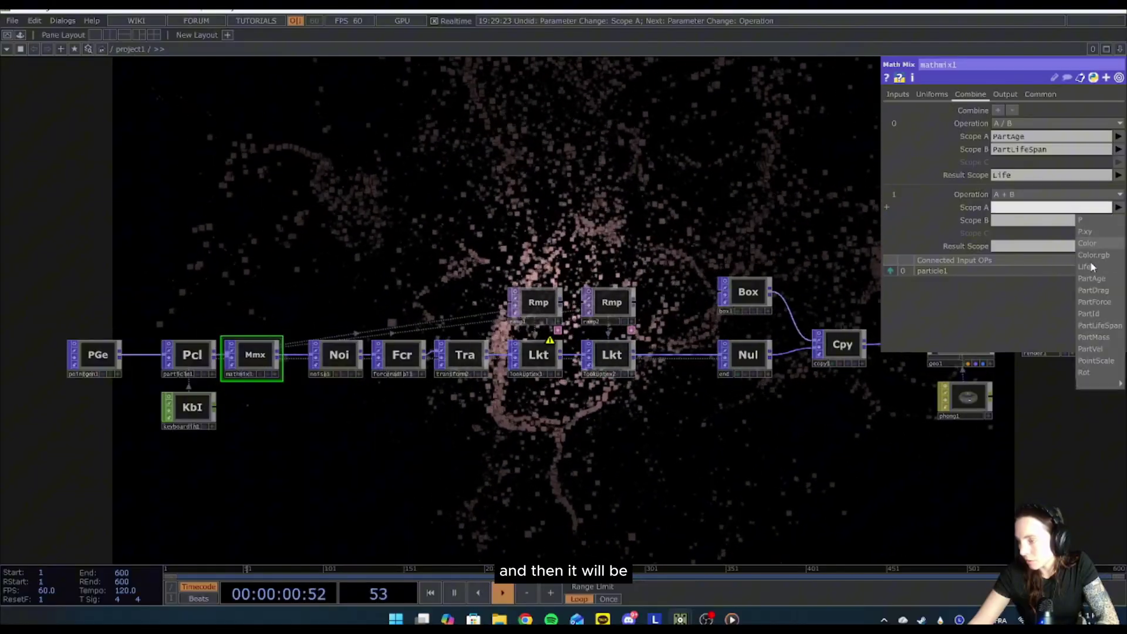
{"action": "left_click", "coordinate": [1083, 372]}
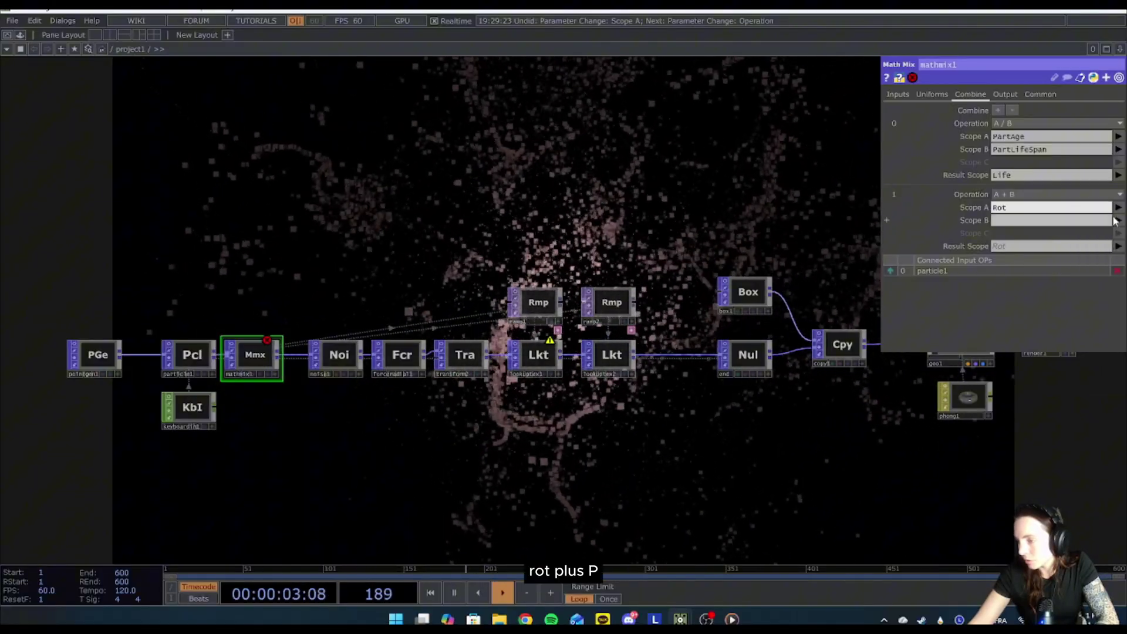
{"action": "left_click", "coordinate": [1117, 221]}
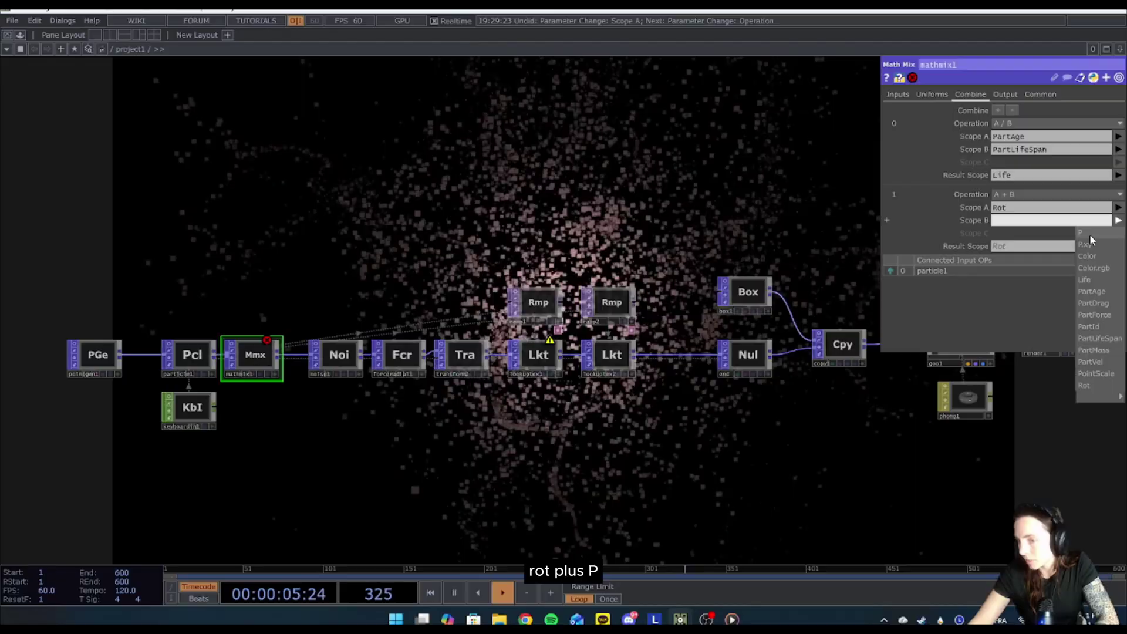
{"action": "left_click", "coordinate": [1086, 234]}
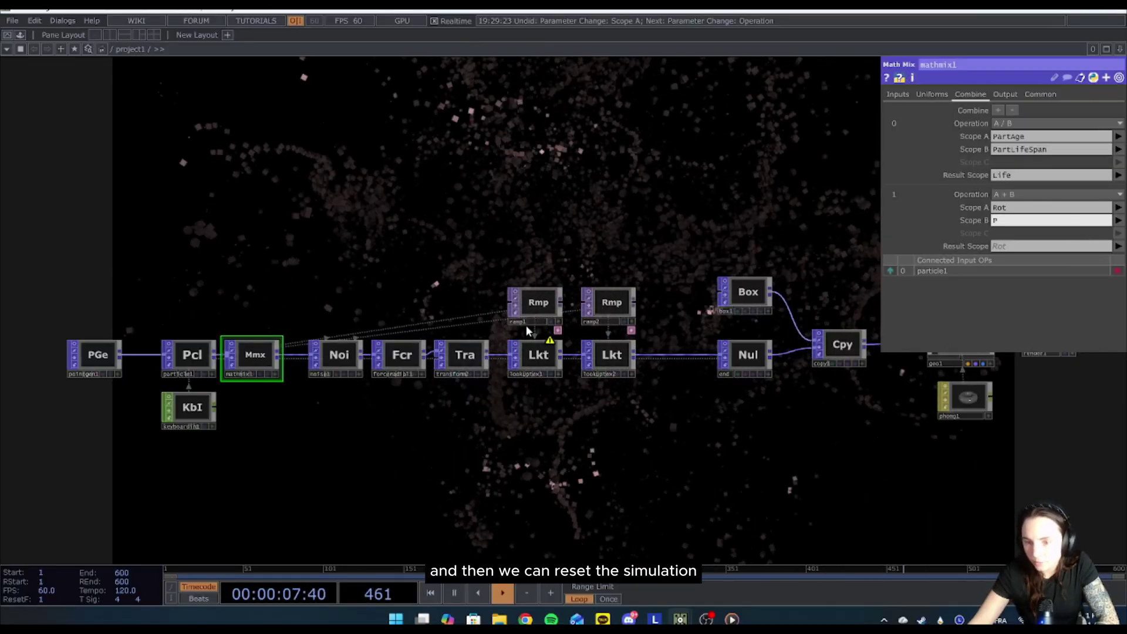
{"action": "key", "text": "r"}
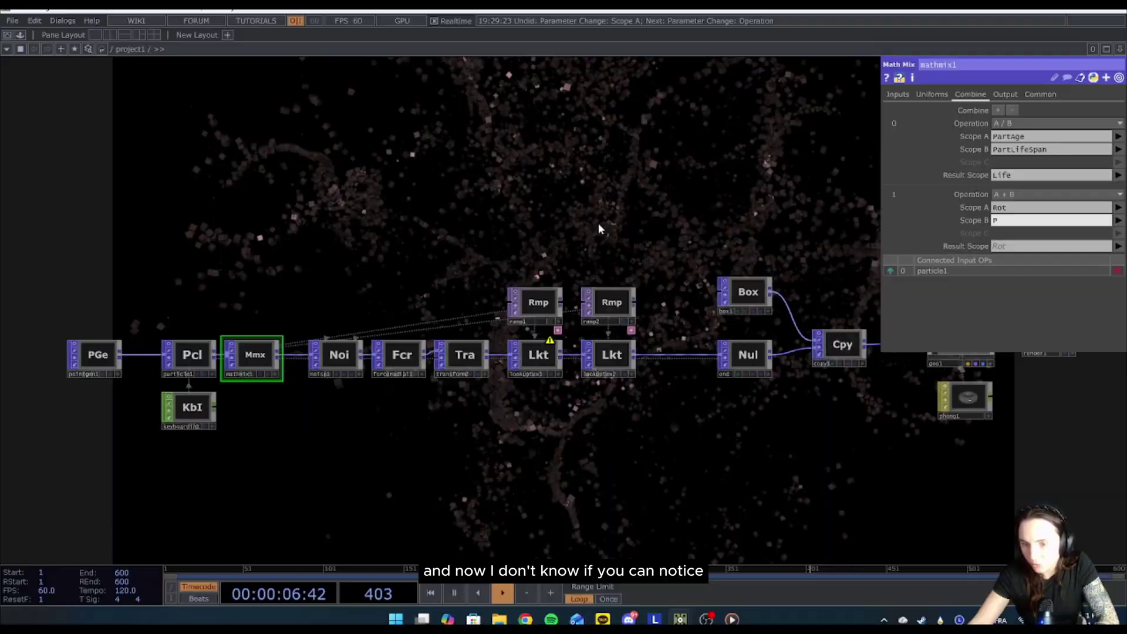
Split the workspace and make the right pane a Geometry Viewer zoomed and tilted onto the particles
{"action": "left_click", "coordinate": [109, 34]}
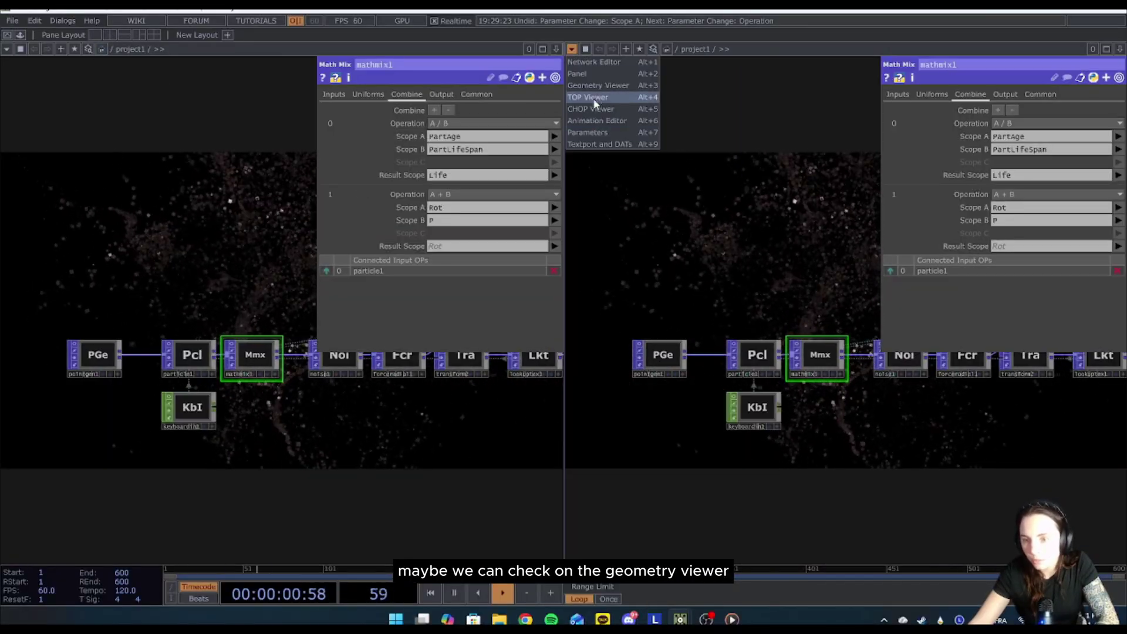
{"action": "left_click", "coordinate": [602, 85]}
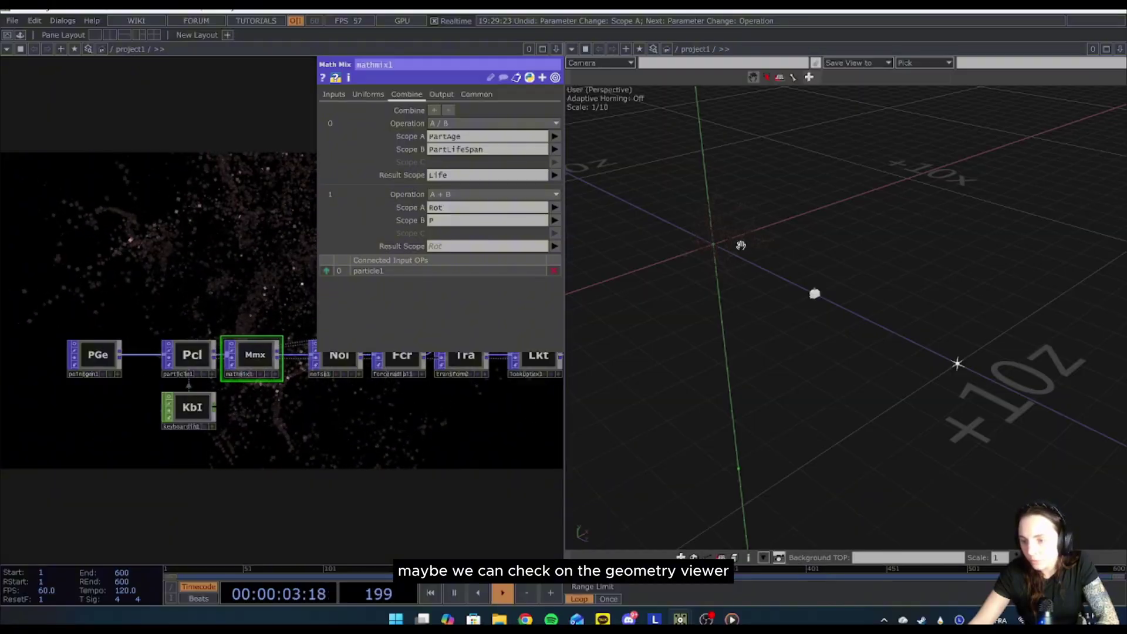
{"action": "scroll", "coordinate": [741, 244], "scroll_direction": "up", "scroll_amount": 5}
{"action": "left_click_drag", "start_coordinate": [906, 260], "coordinate": [798, 276]}
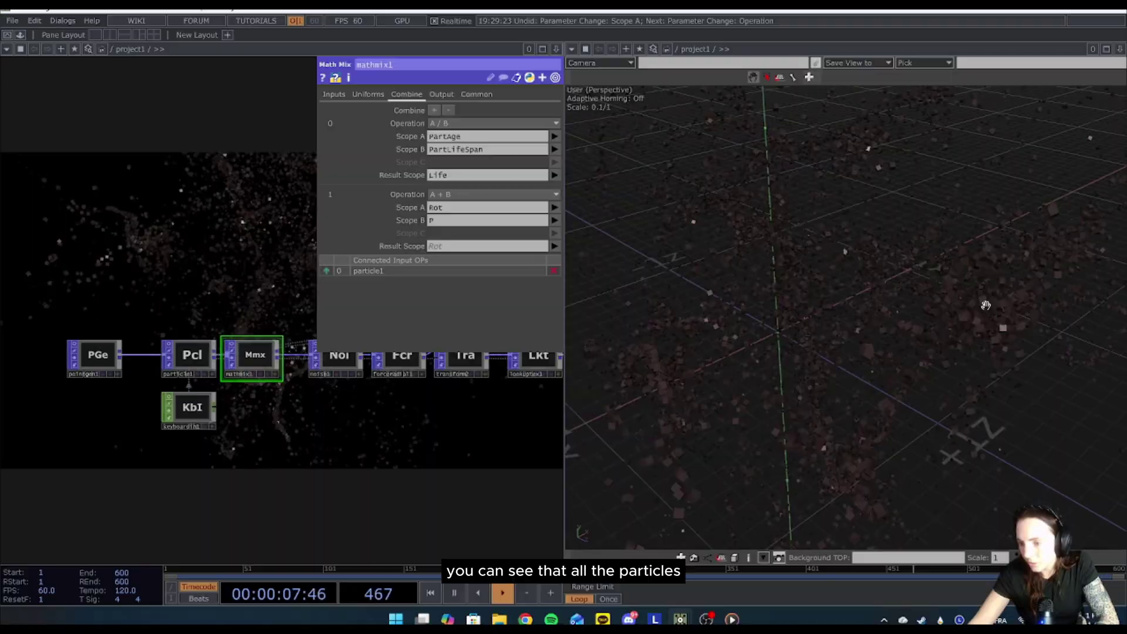
{"action": "left_click_drag", "start_coordinate": [986, 305], "coordinate": [943, 295]}
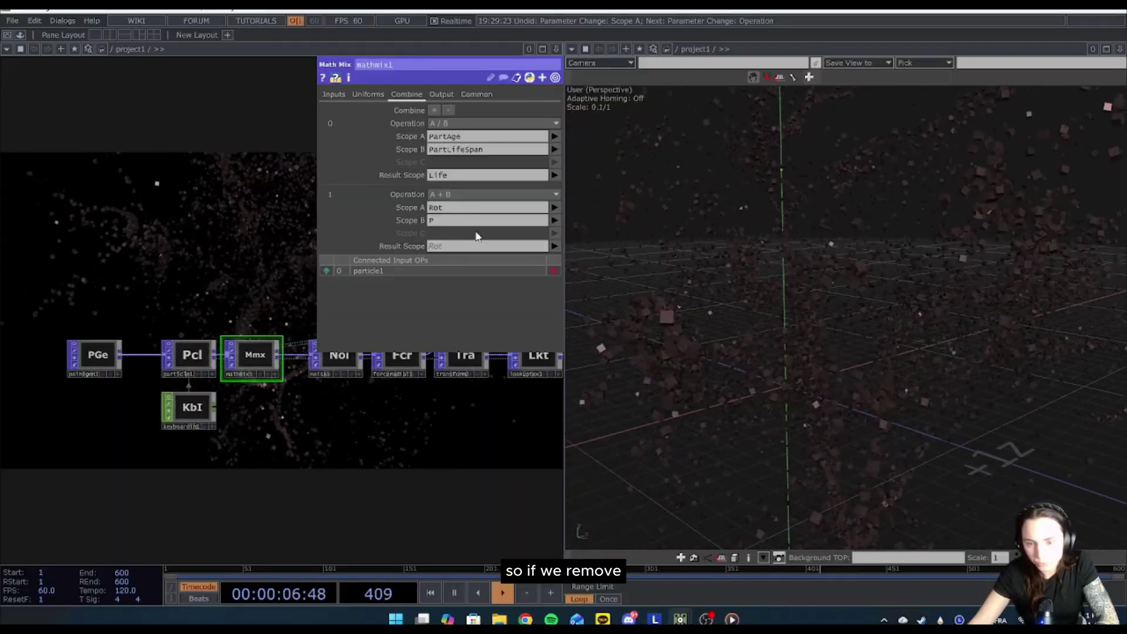
Remove and re-add mathmix1's A + B step adding P into Rot
{"action": "left_click", "coordinate": [448, 111]}
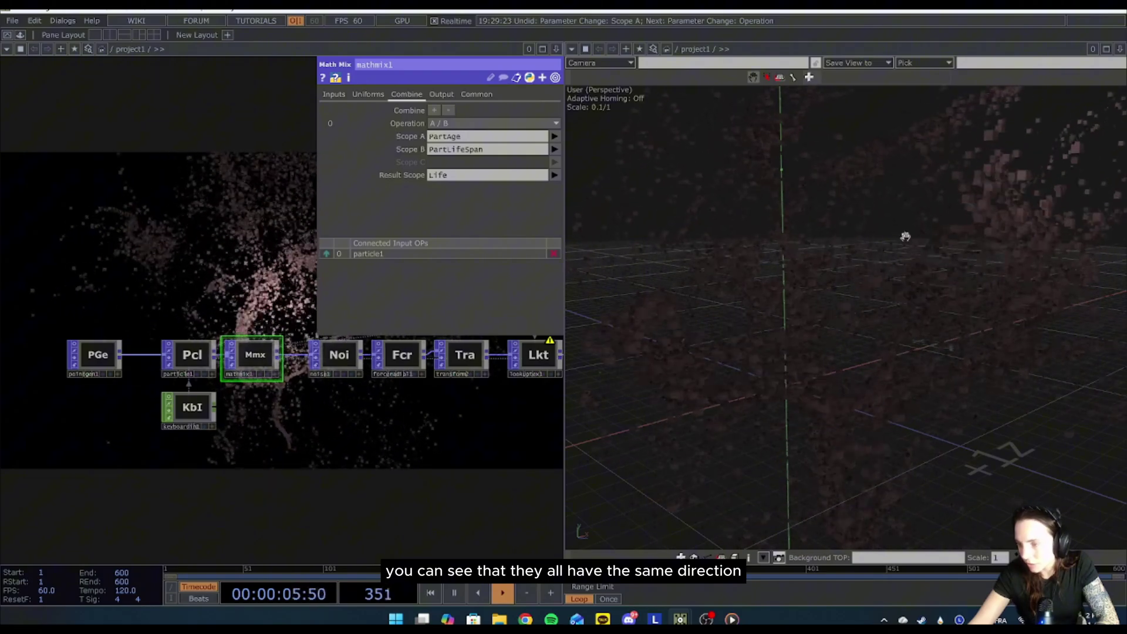
{"action": "left_click", "coordinate": [435, 111]}
{"action": "left_click", "coordinate": [485, 194]}
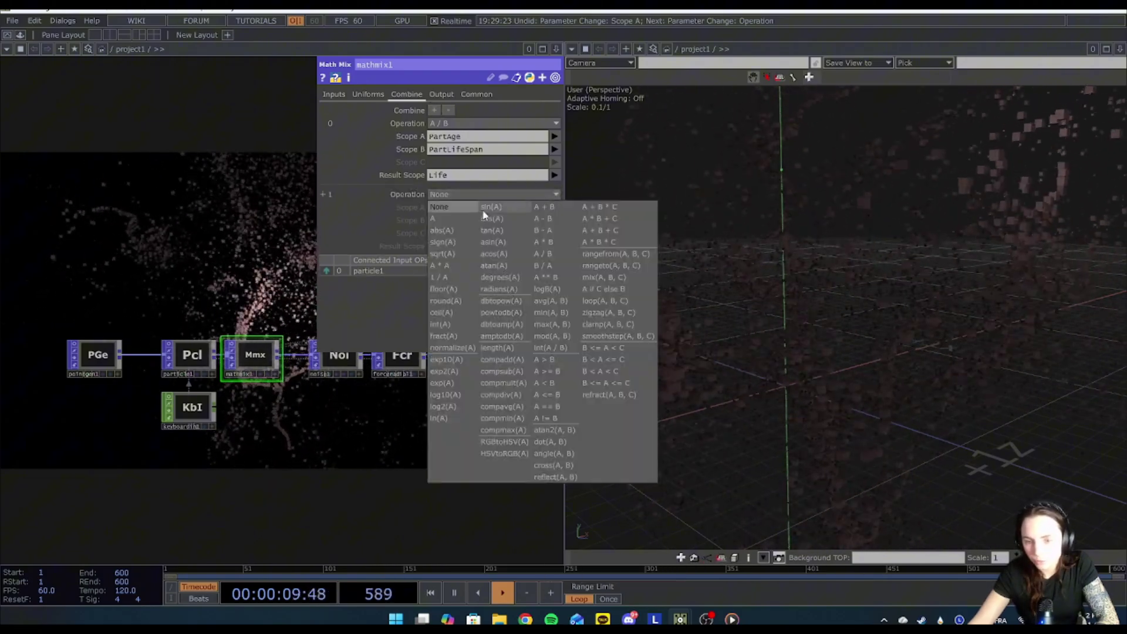
{"action": "left_click", "coordinate": [552, 208]}
{"action": "left_click", "coordinate": [554, 208]}
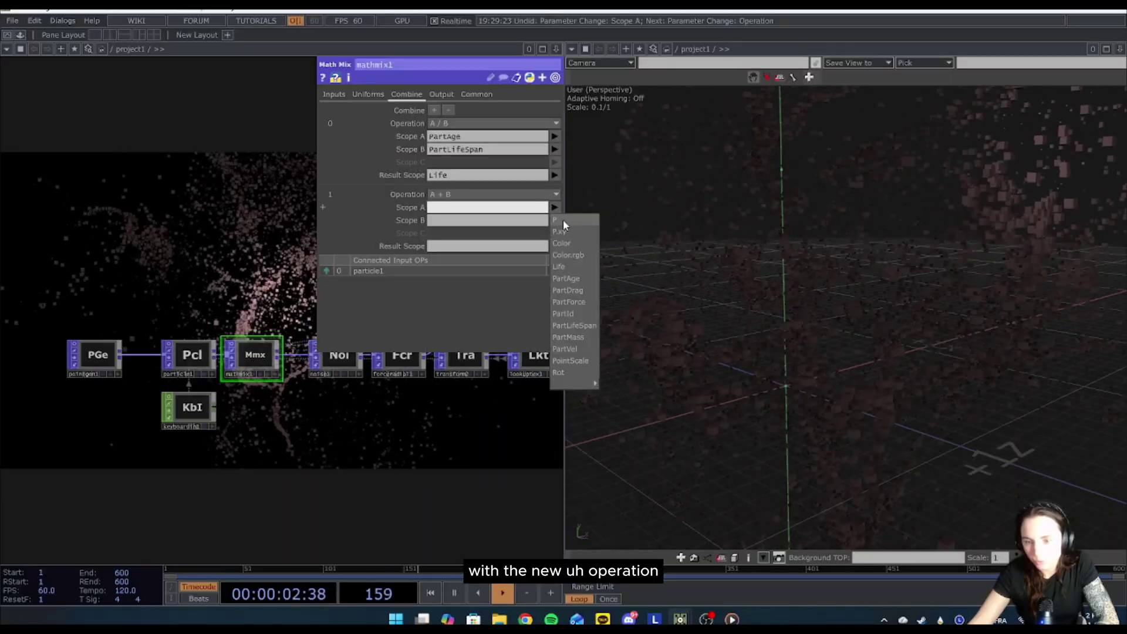
{"action": "left_click", "coordinate": [559, 373]}
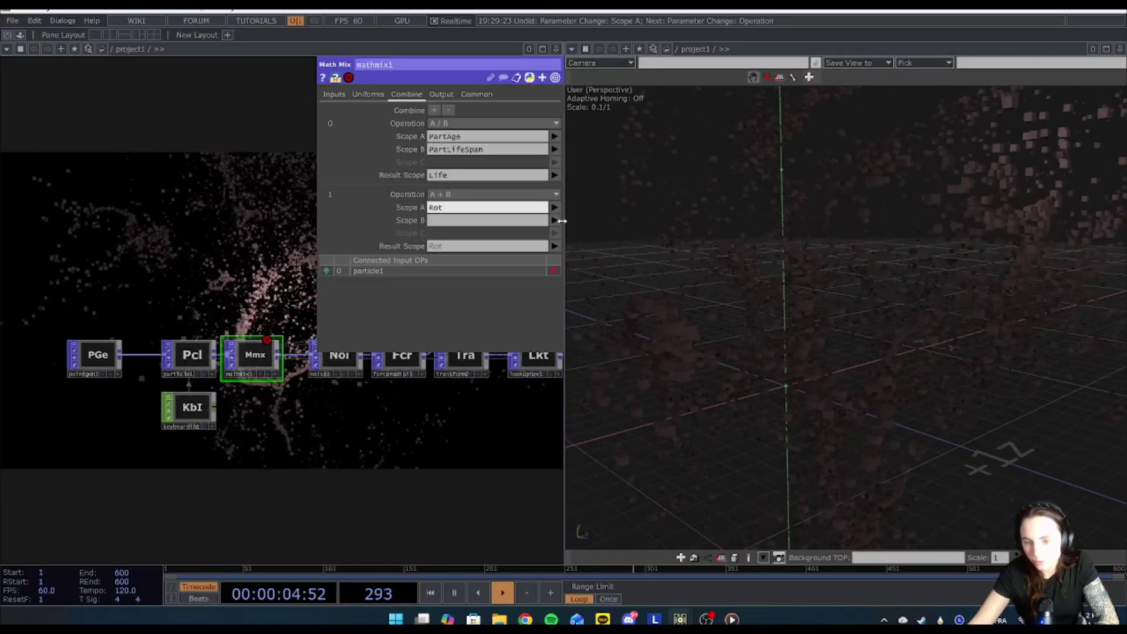
{"action": "left_click", "coordinate": [555, 220]}
{"action": "left_click", "coordinate": [557, 237]}
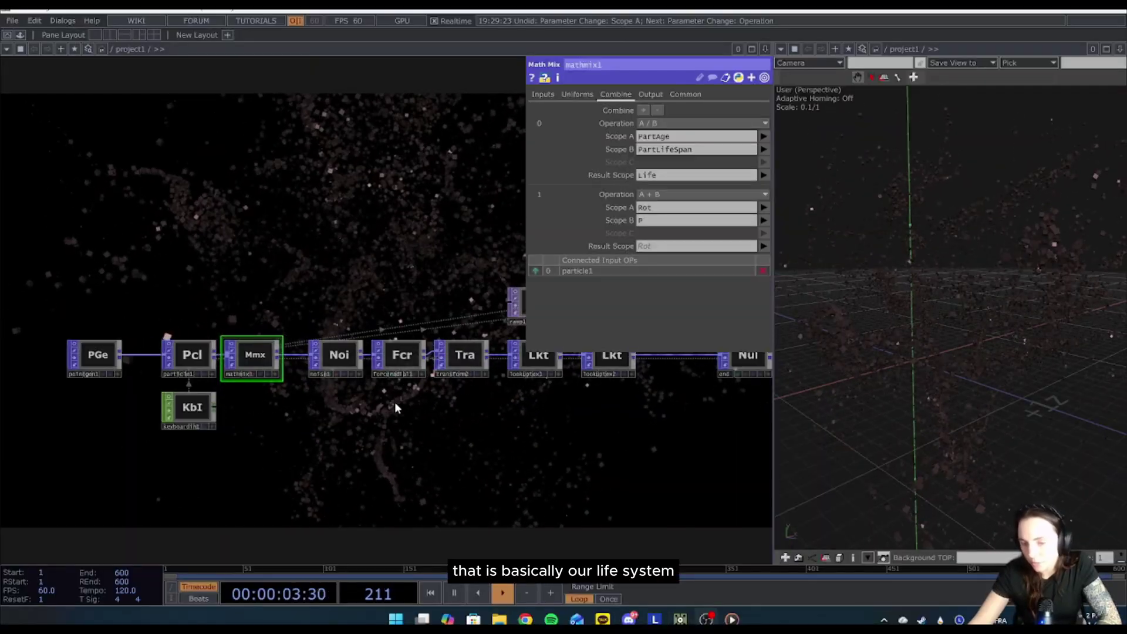
Raise cam1's Translate Z from 5 to 7.9 and frame the camera node
{"action": "scroll", "coordinate": [384, 384], "scroll_direction": "down", "scroll_amount": 3}
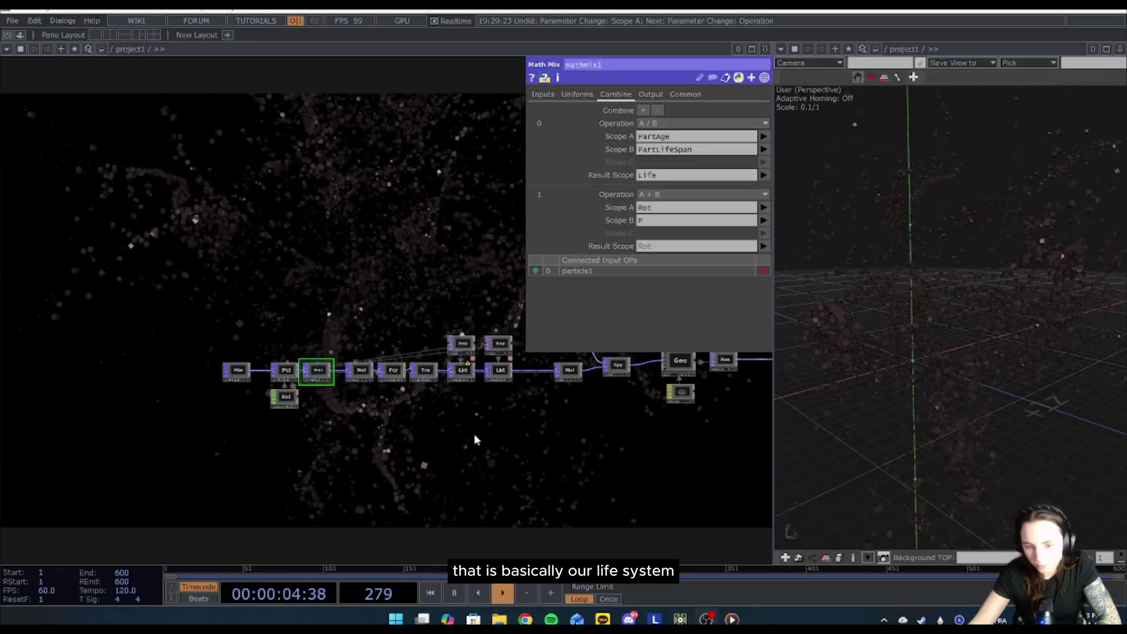
{"action": "left_click_drag", "start_coordinate": [475, 441], "coordinate": [382, 466]}
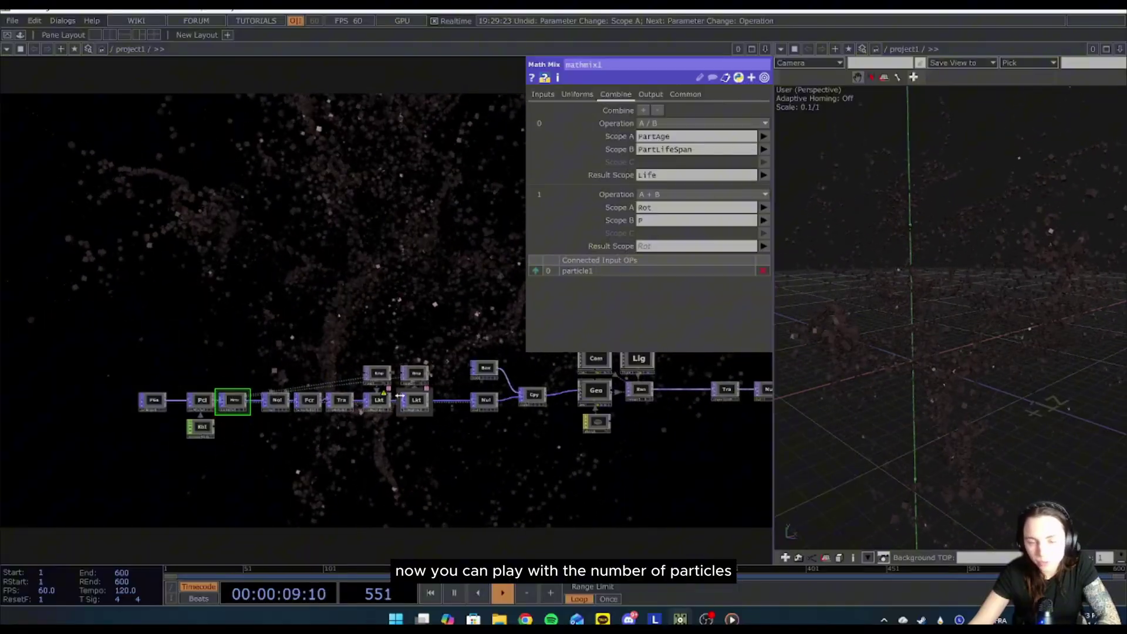
{"action": "left_click", "coordinate": [594, 360]}
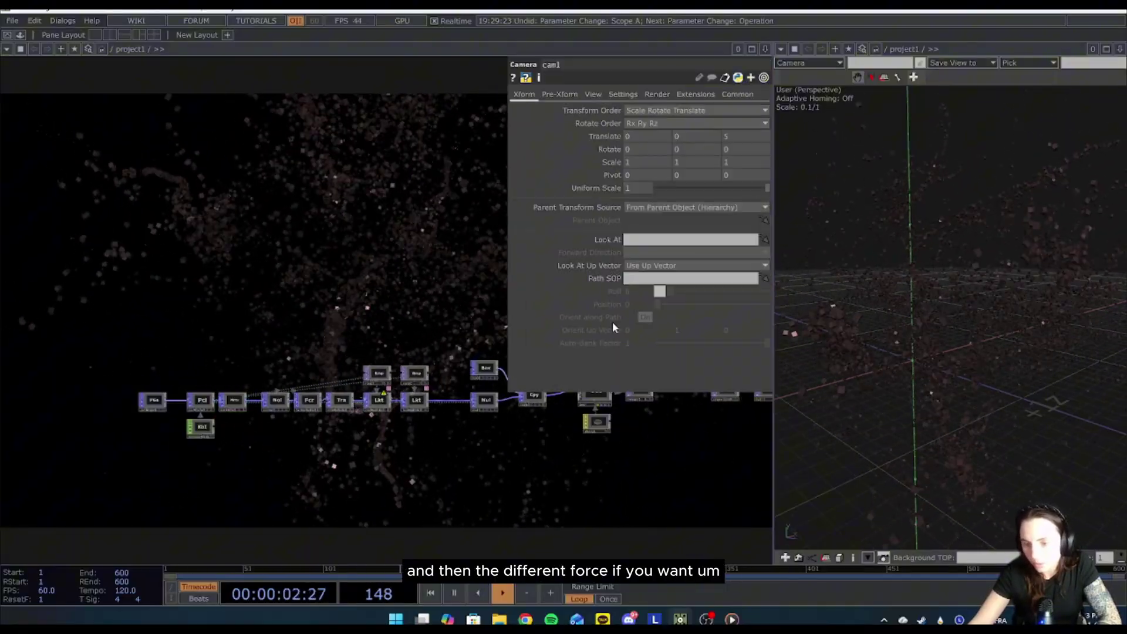
{"action": "left_click", "coordinate": [745, 136]}
{"action": "middle_click_drag", "start_coordinate": [744, 117], "coordinate": [747, 119]}
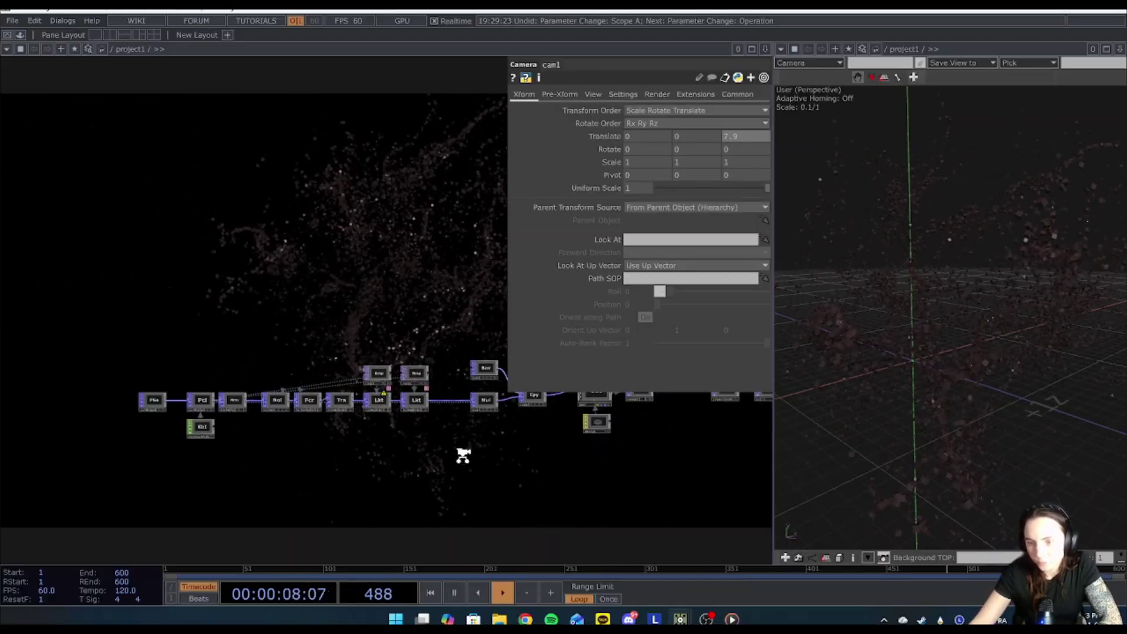
{"action": "key", "text": "shift+h"}
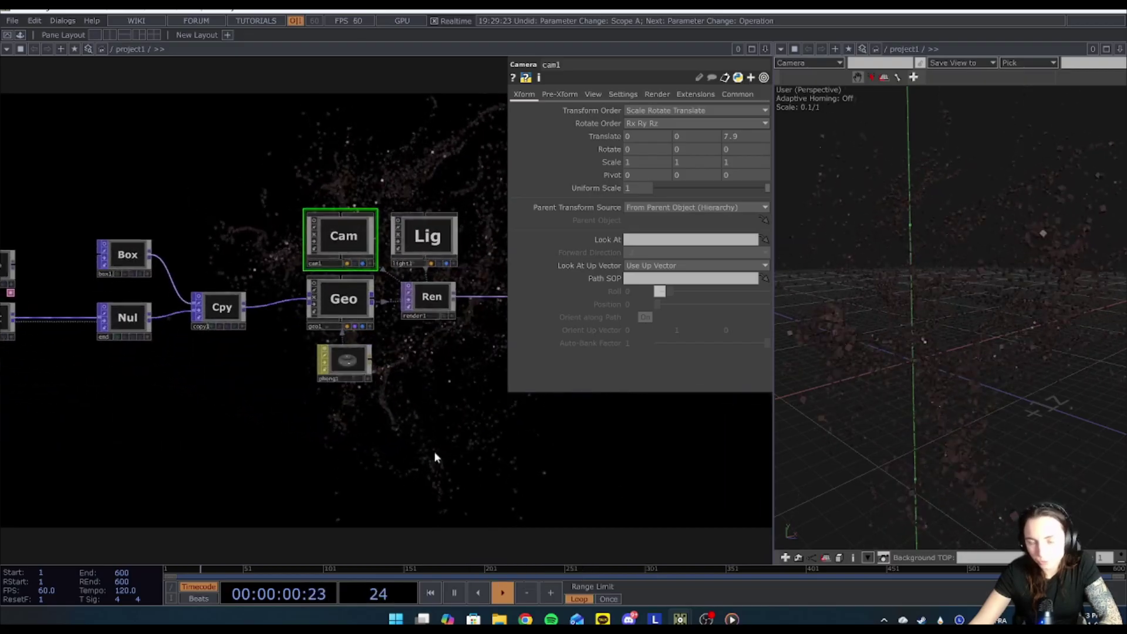
Change the transform order on geo1's Xform page
{"action": "left_click", "coordinate": [341, 301]}
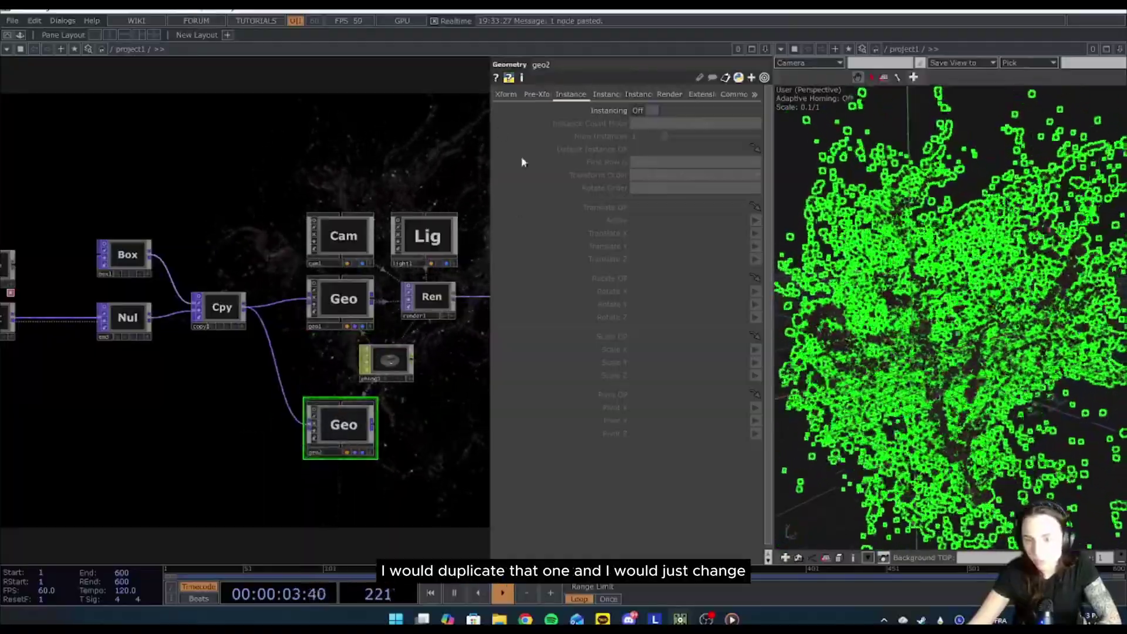
{"action": "left_click", "coordinate": [505, 95]}
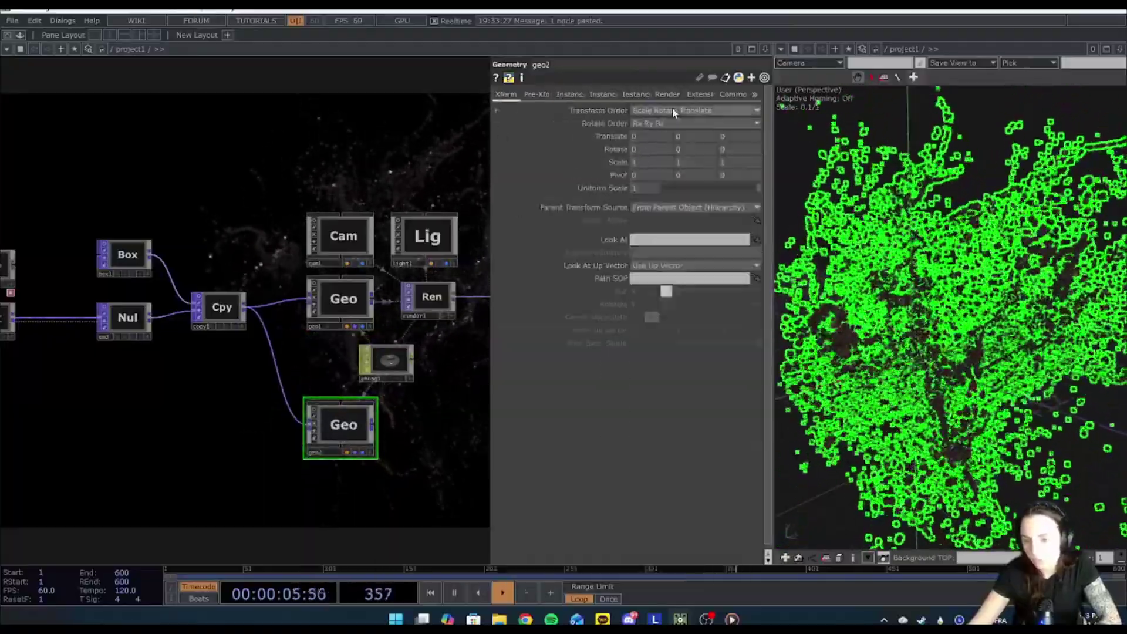
{"action": "left_click", "coordinate": [671, 110]}
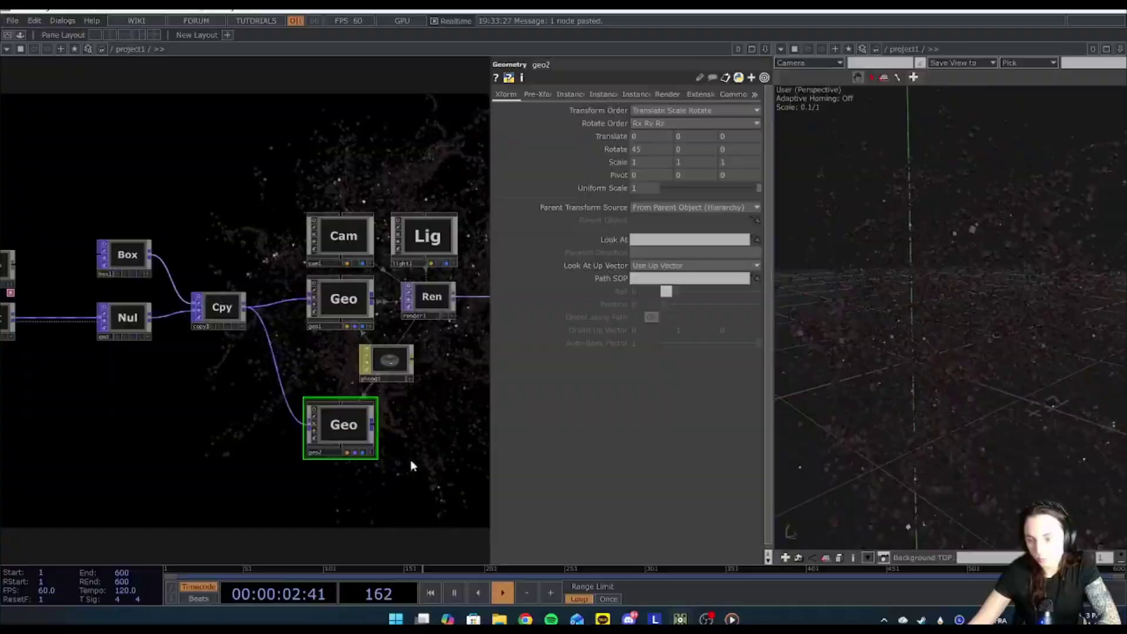
Return the enlarged pane to the Network Editor and scroll across the network
{"action": "mouse_move", "coordinate": [450, 424]}
{"action": "left_mouse_down"}
{"action": "mouse_move", "coordinate": [407, 445]}
{"action": "mouse_move", "coordinate": [435, 438]}
{"action": "left_mouse_up"}
{"action": "left_click", "coordinate": [97, 34]}
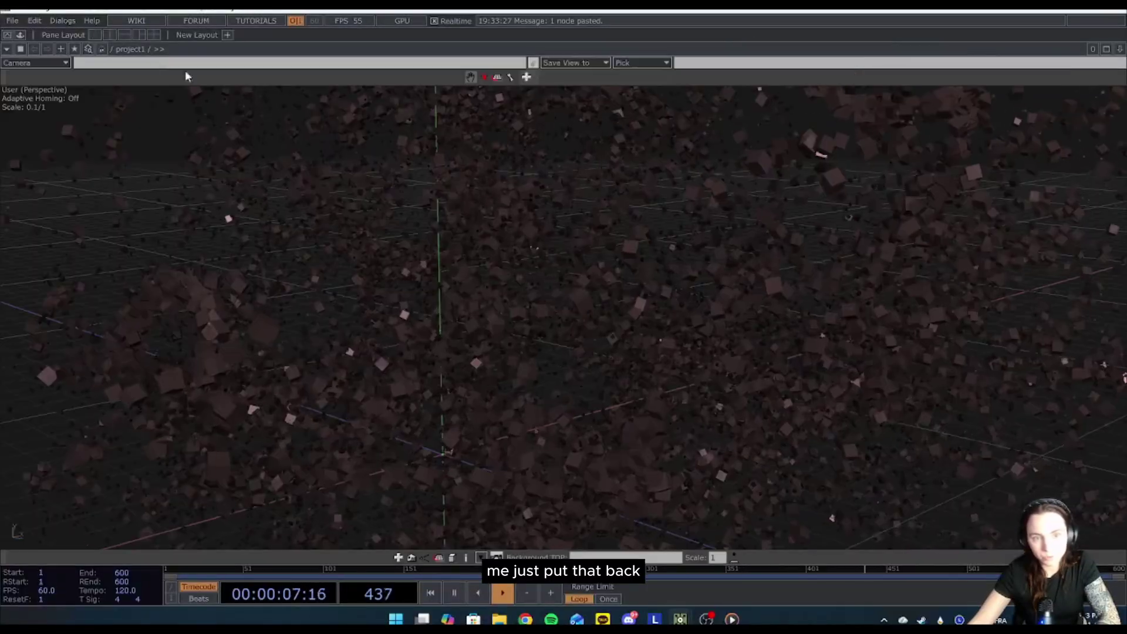
{"action": "left_click", "coordinate": [7, 49]}
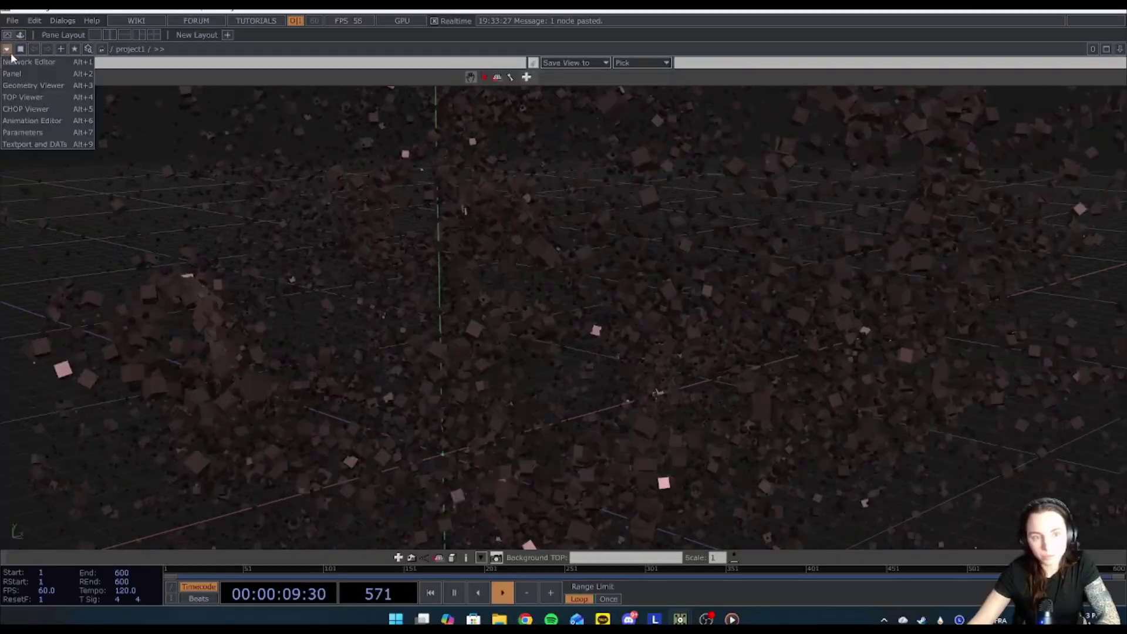
{"action": "left_click", "coordinate": [27, 63]}
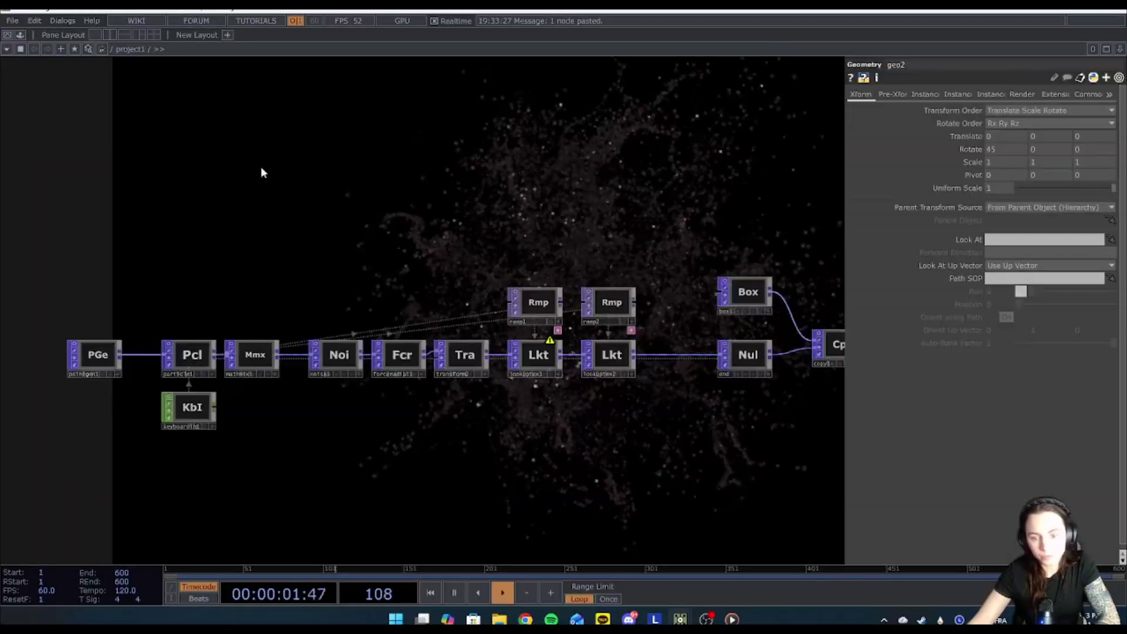
{"action": "scroll", "coordinate": [650, 484], "scroll_direction": "right", "scroll_amount": 10}
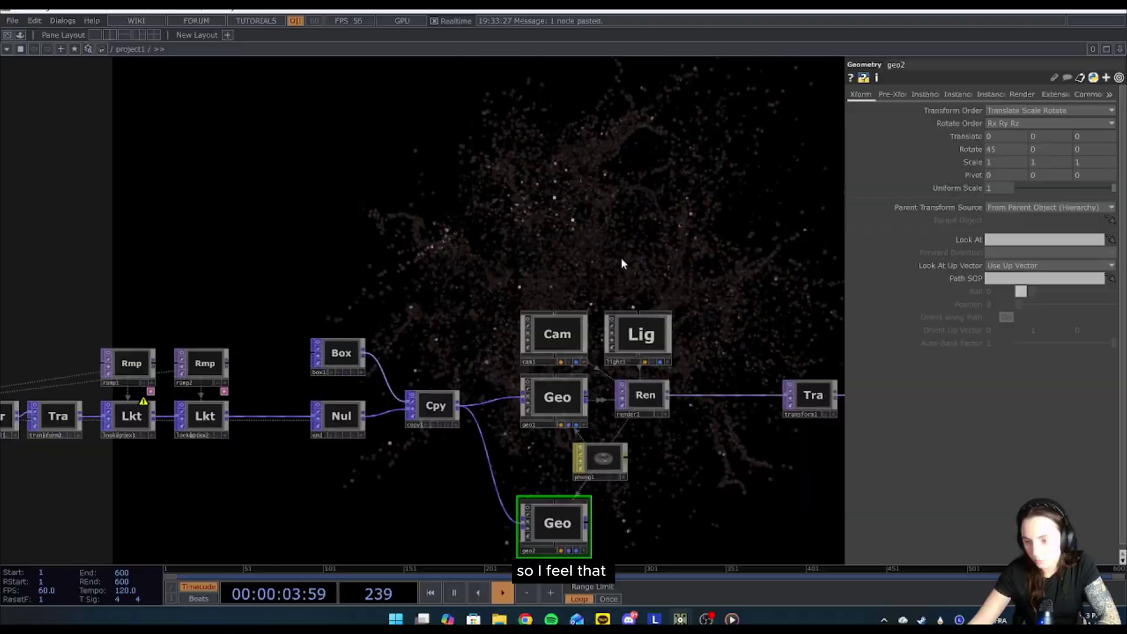
{"action": "scroll", "coordinate": [699, 239], "scroll_direction": "down", "scroll_amount": 3}
{"action": "scroll", "coordinate": [629, 463], "scroll_direction": "right", "scroll_amount": 5}
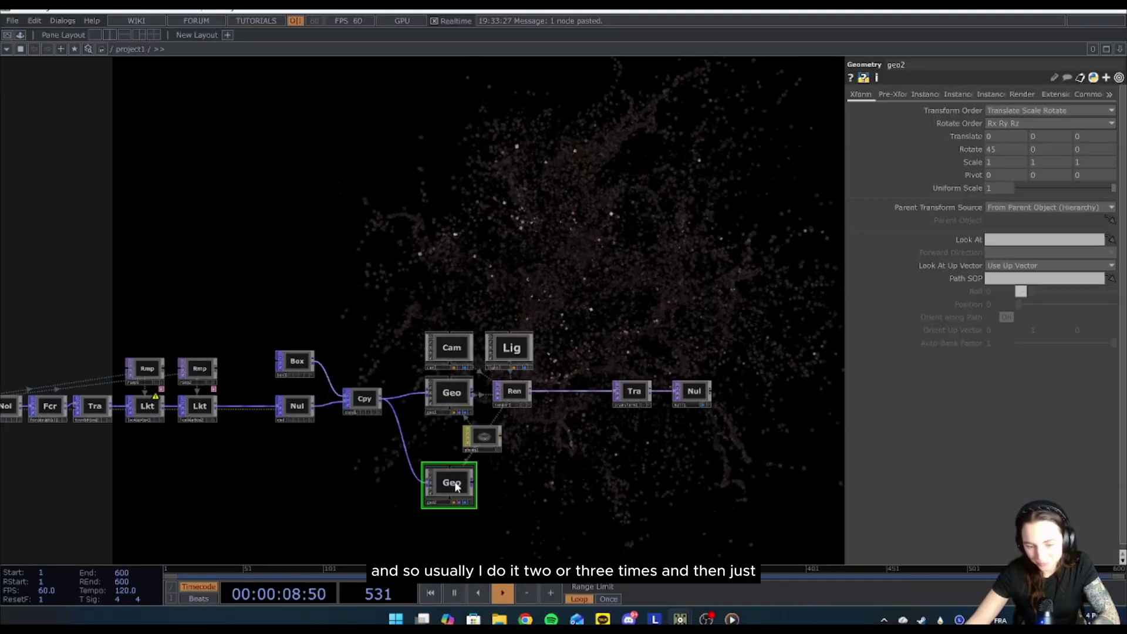
Paste a third Geo COMP rotated 145 on X, then shift the Null and Transform nodes right
{"action": "key", "text": "ctrl+v"}
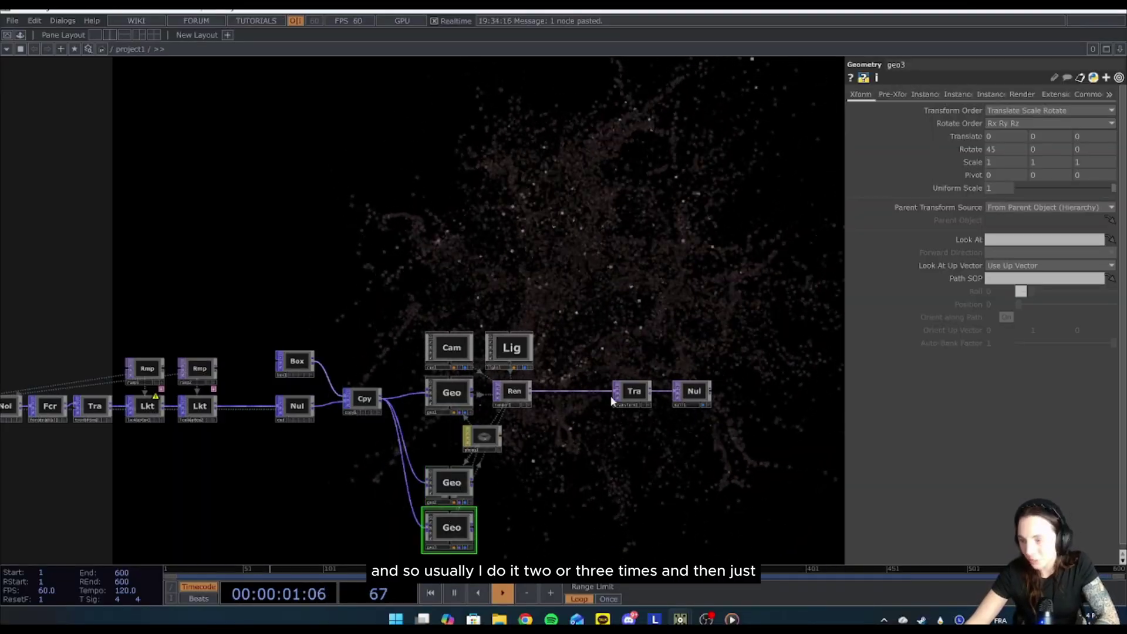
{"action": "left_click_drag", "start_coordinate": [955, 148], "coordinate": [647, 241]}
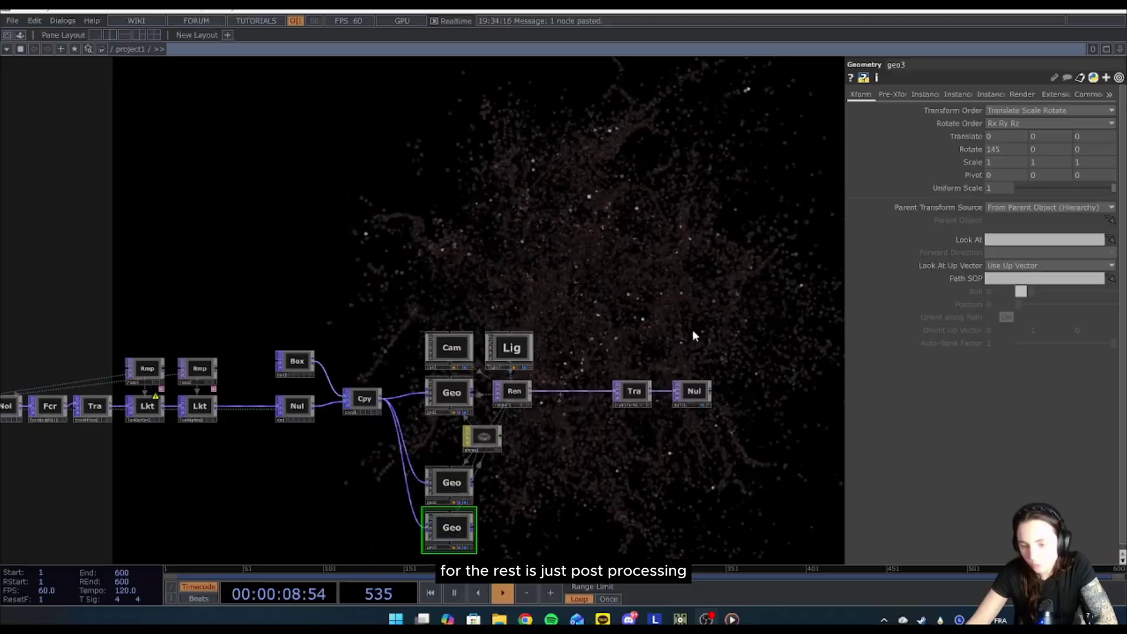
{"action": "scroll", "coordinate": [681, 332], "scroll_direction": "up", "scroll_amount": 3}
{"action": "left_click_drag", "start_coordinate": [667, 327], "coordinate": [558, 252]}
{"action": "left_click_drag", "start_coordinate": [593, 346], "coordinate": [815, 327]}
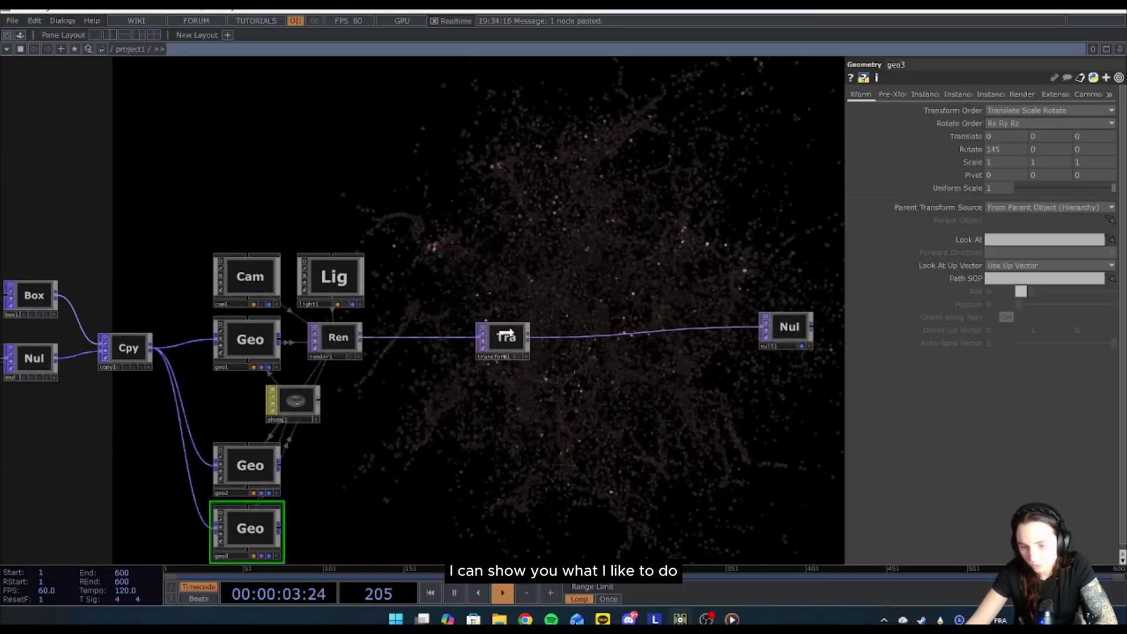
{"action": "left_click_drag", "start_coordinate": [506, 333], "coordinate": [707, 324]}
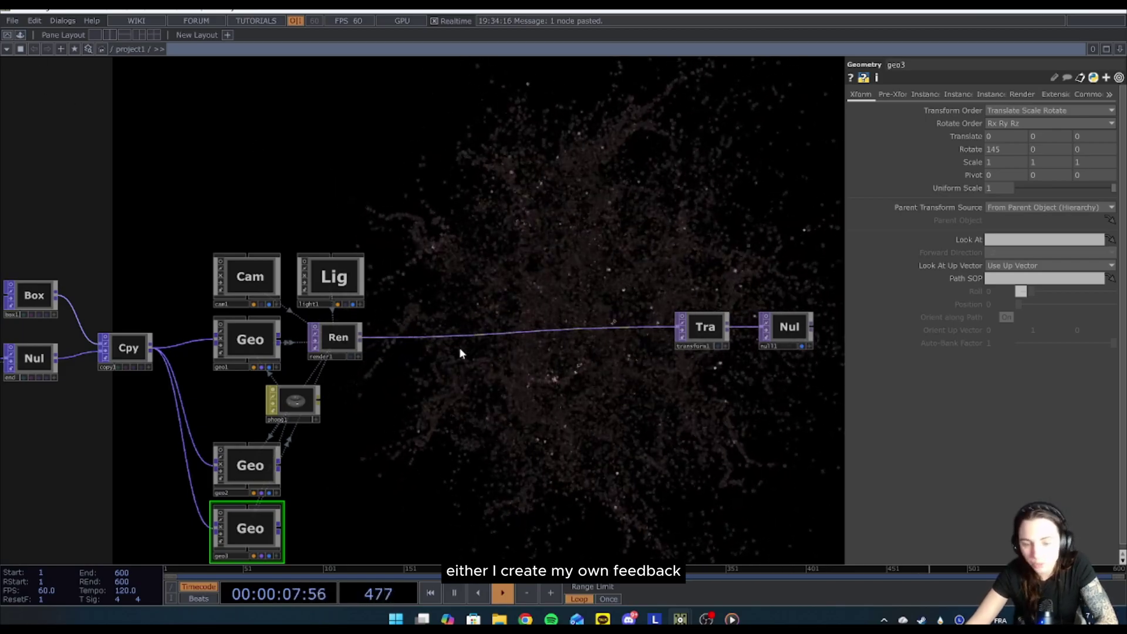
Drag feedbackEdge from the Palette's ImageFilters into the network and wire render1 into it
{"action": "left_click", "coordinate": [20, 35]}
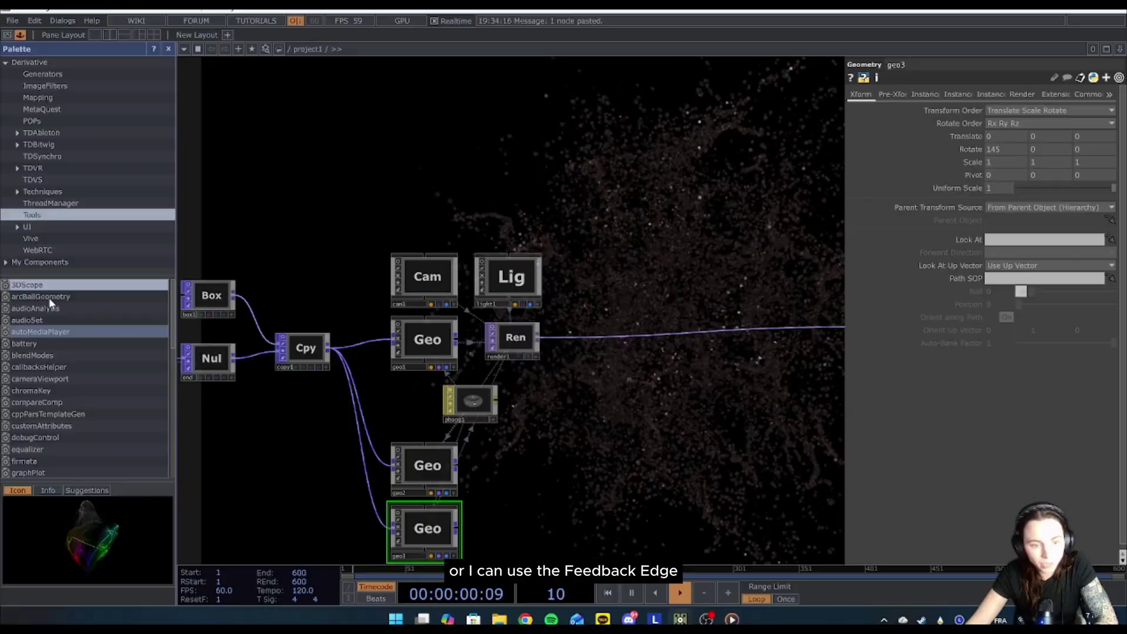
{"action": "left_click", "coordinate": [56, 86]}
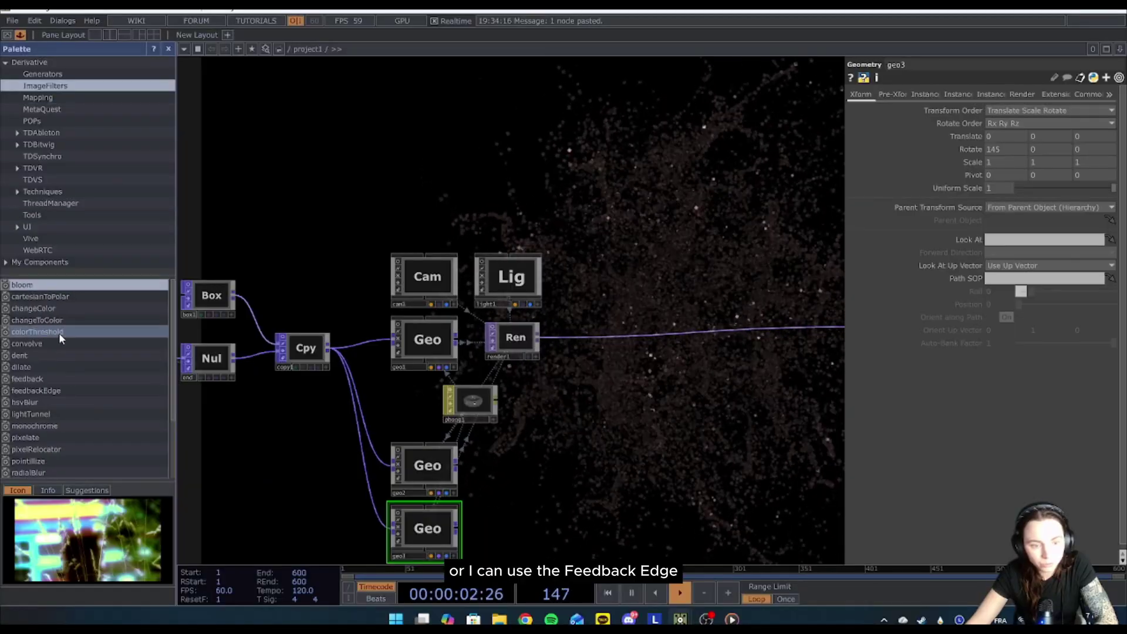
{"action": "left_click_drag", "start_coordinate": [36, 391], "coordinate": [422, 335]}
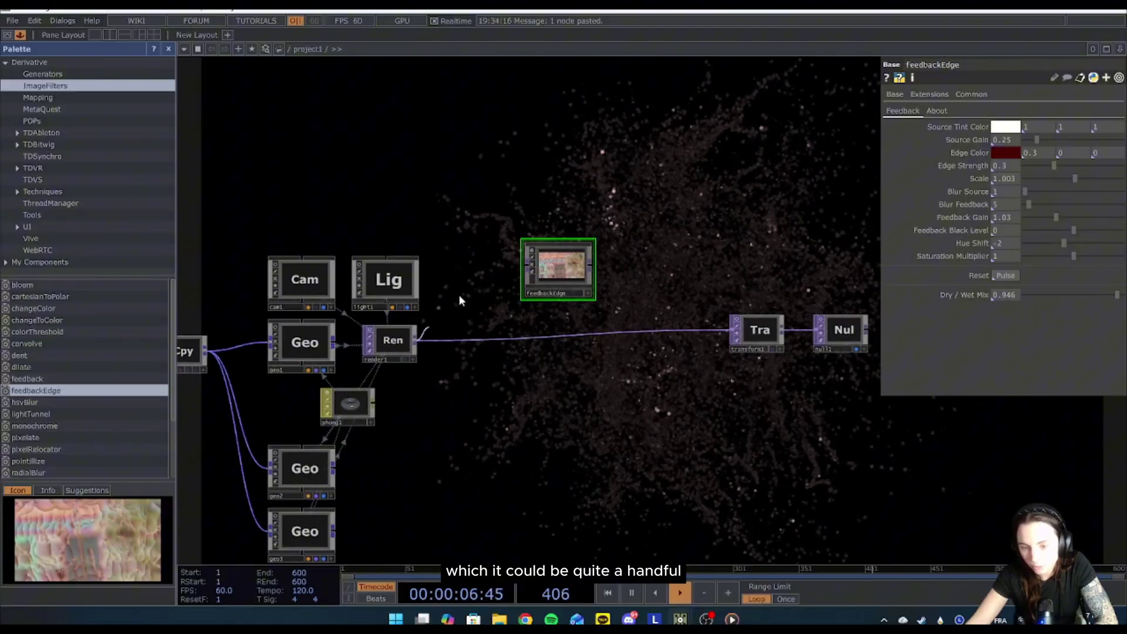
{"action": "left_click", "coordinate": [532, 265]}
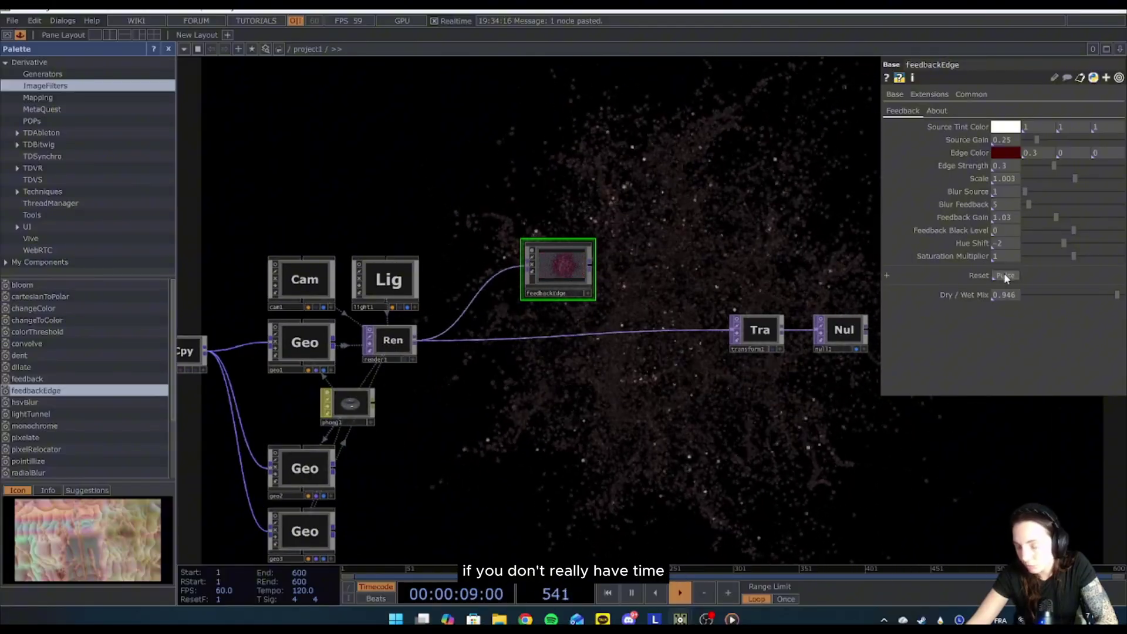
{"action": "left_click_drag", "start_coordinate": [587, 258], "coordinate": [530, 273]}
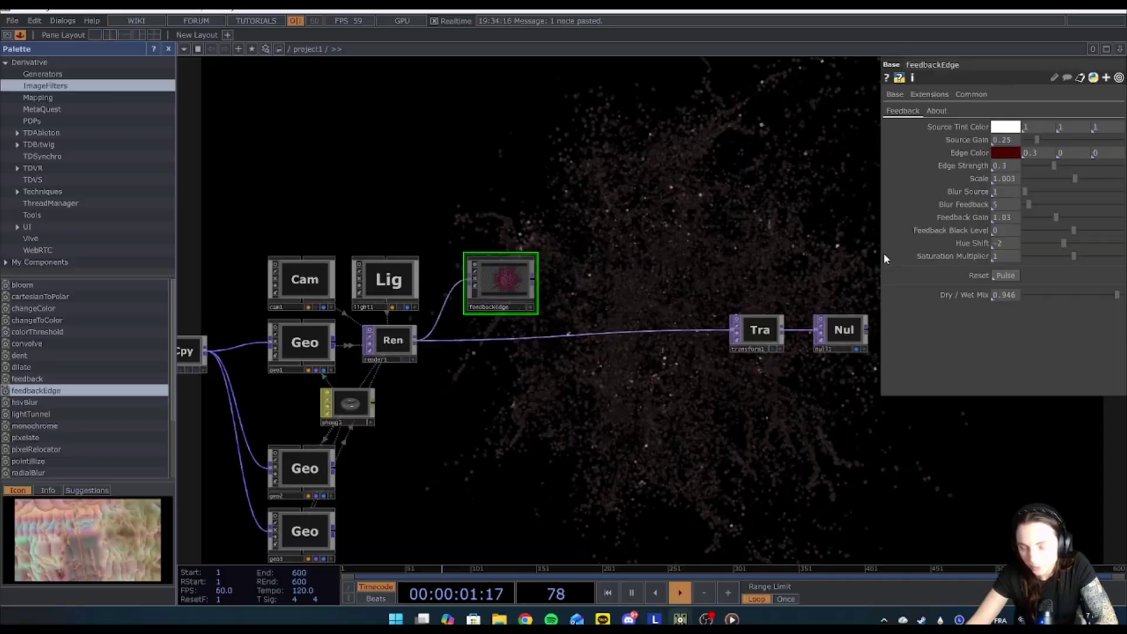
{"action": "right_click", "coordinate": [536, 280]}
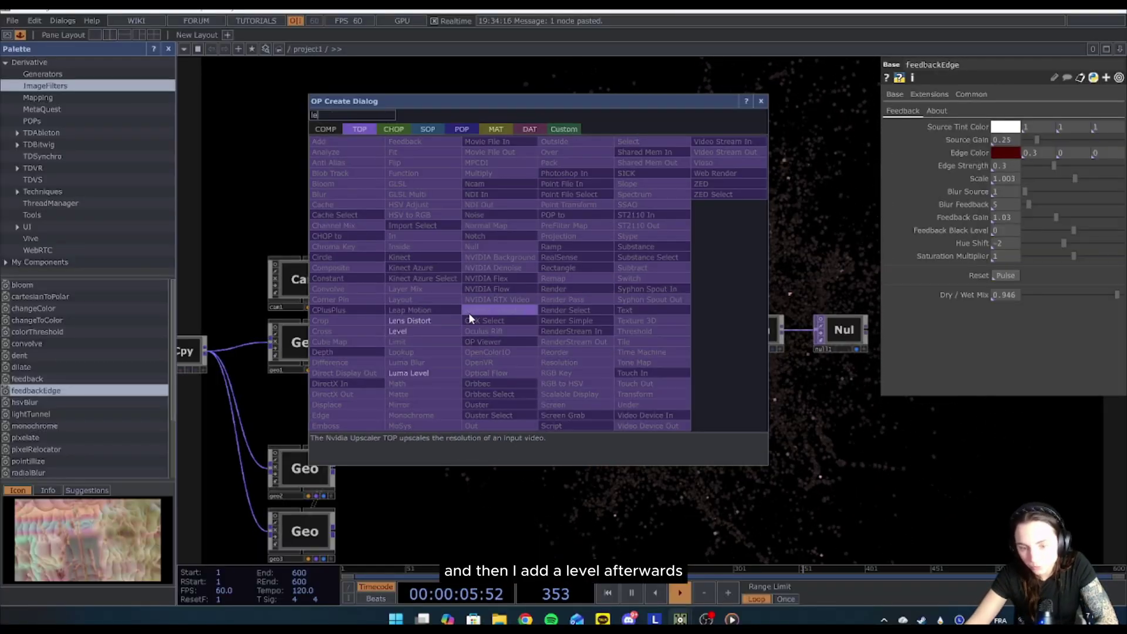
Add a Level TOP after feedbackEdge
{"action": "left_click", "coordinate": [409, 332]}
{"action": "left_click", "coordinate": [583, 272]}
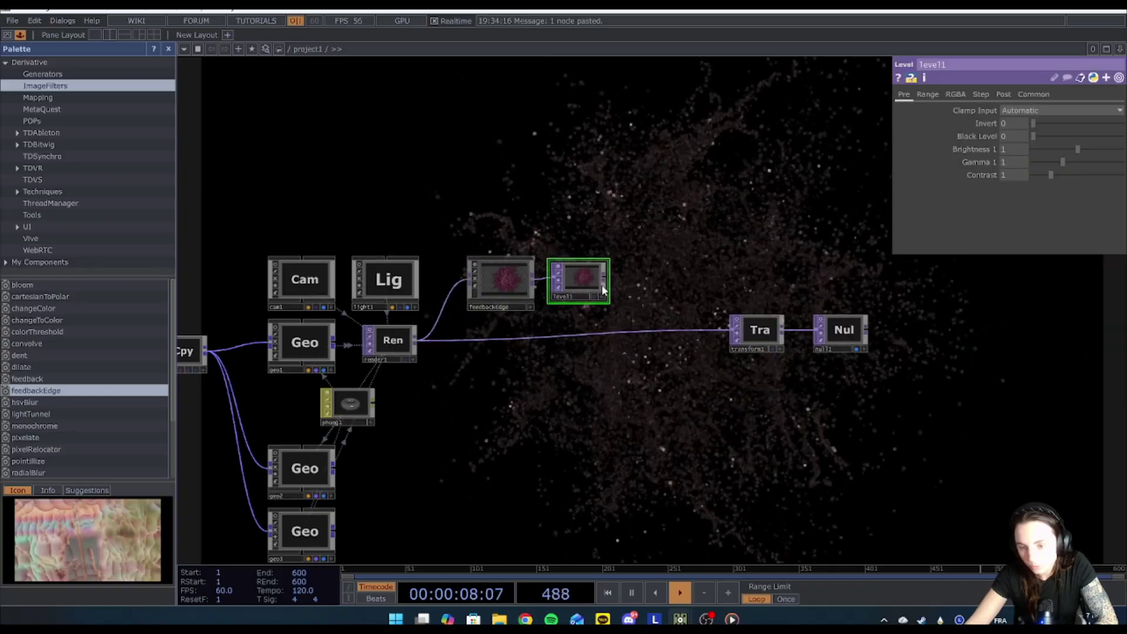
{"action": "right_click", "coordinate": [608, 282]}
{"action": "type", "text": "com"}
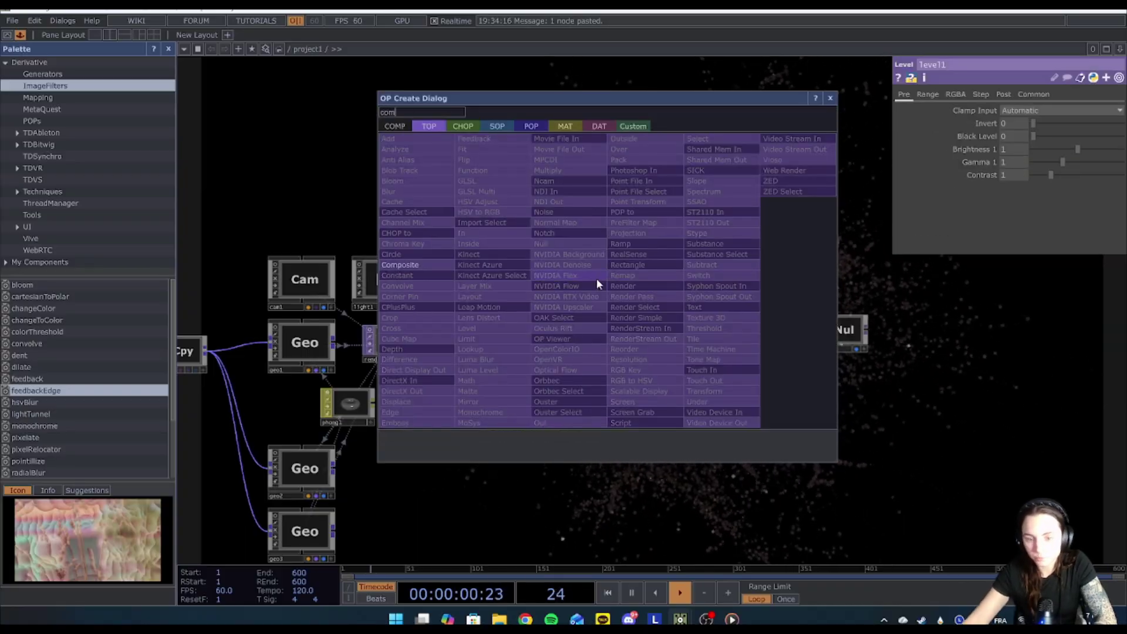
{"action": "key", "text": "Return"}
{"action": "key", "text": "Escape"}
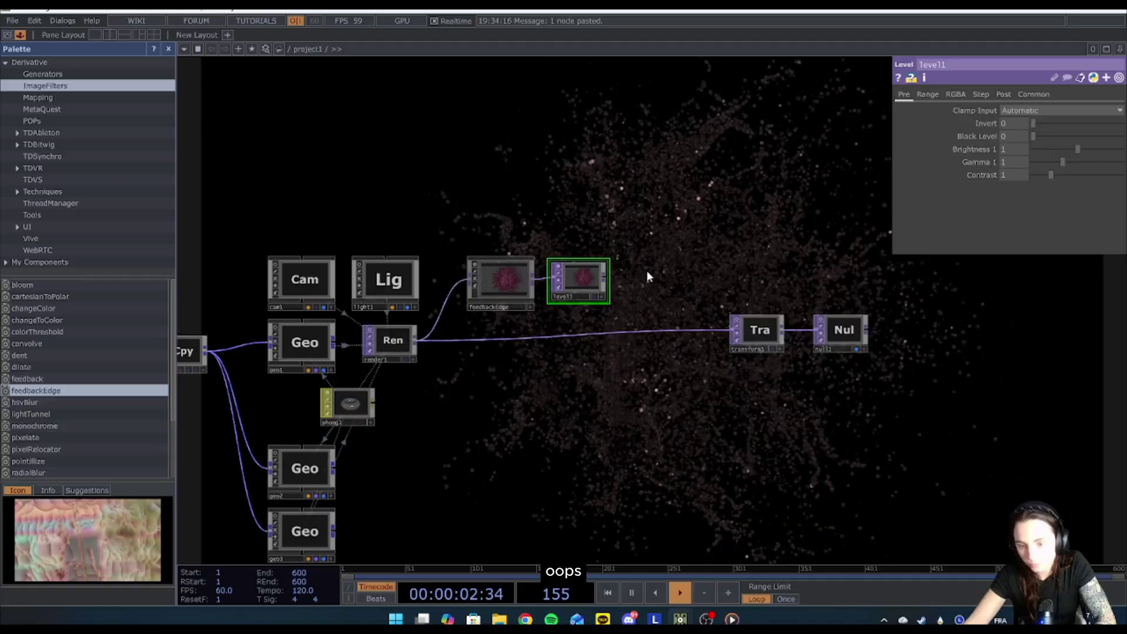
Add a Composite TOP after the Level, feed render1 into its second input, and set Operation to Add
{"action": "right_click", "coordinate": [602, 282]}
{"action": "type", "text": "co"}
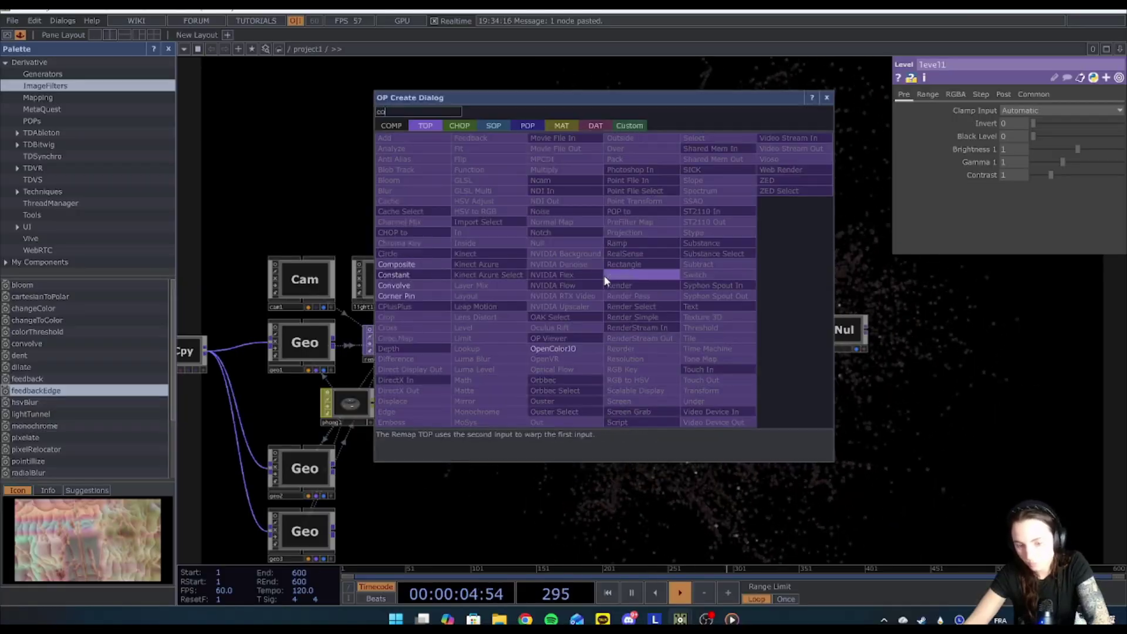
{"action": "key", "text": "Return"}
{"action": "left_click", "coordinate": [654, 295]}
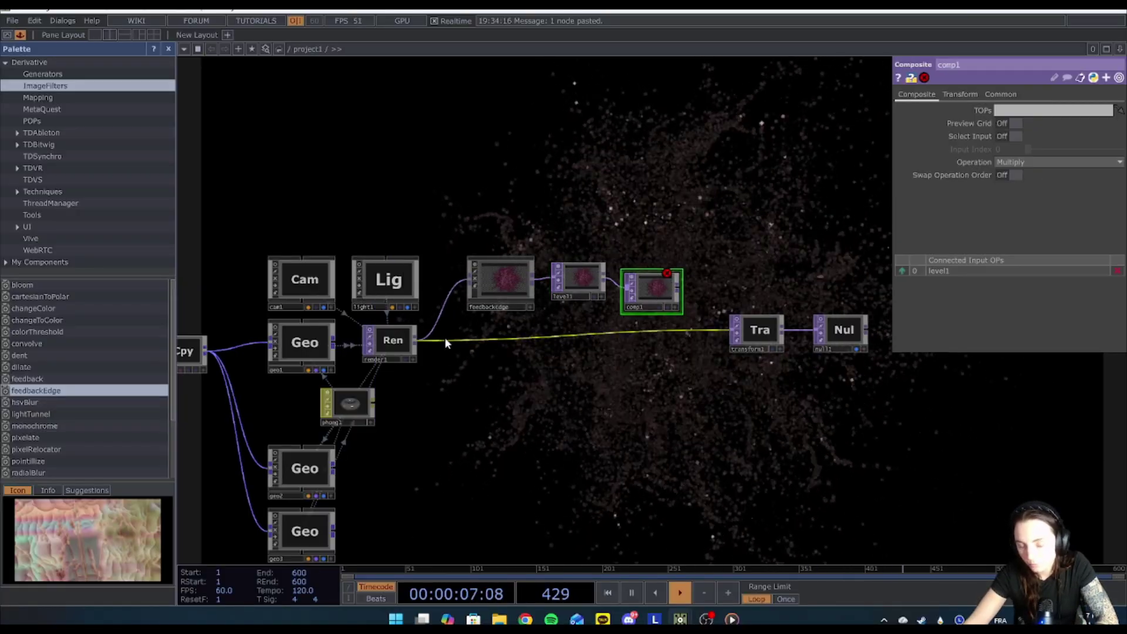
{"action": "left_click_drag", "start_coordinate": [418, 340], "coordinate": [626, 297]}
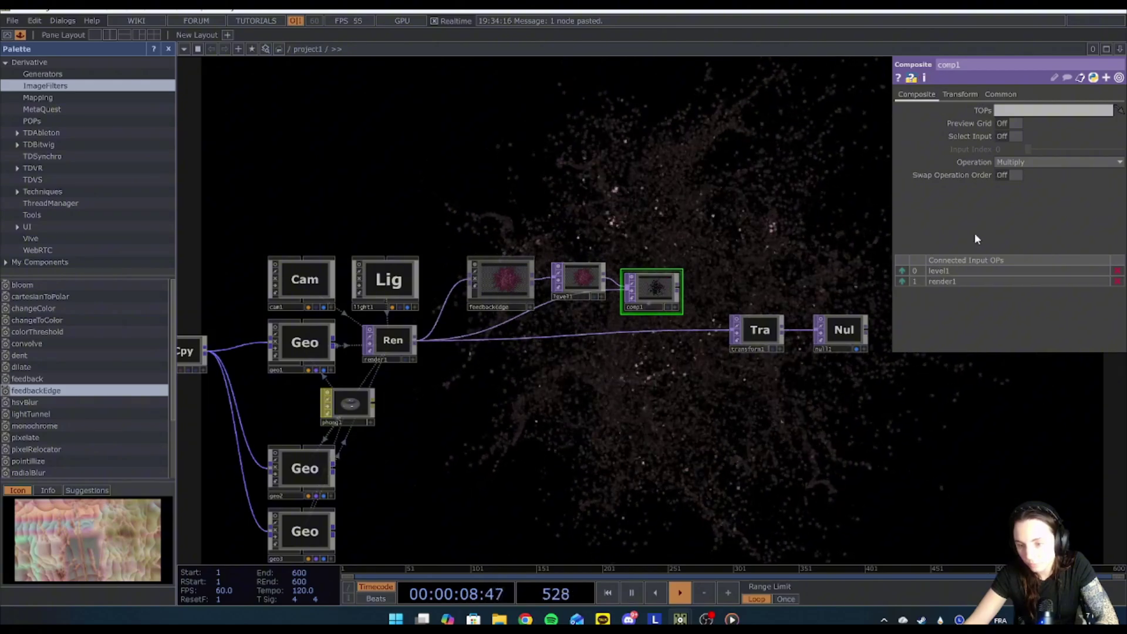
{"action": "left_click", "coordinate": [1030, 164]}
{"action": "left_click", "coordinate": [1002, 175]}
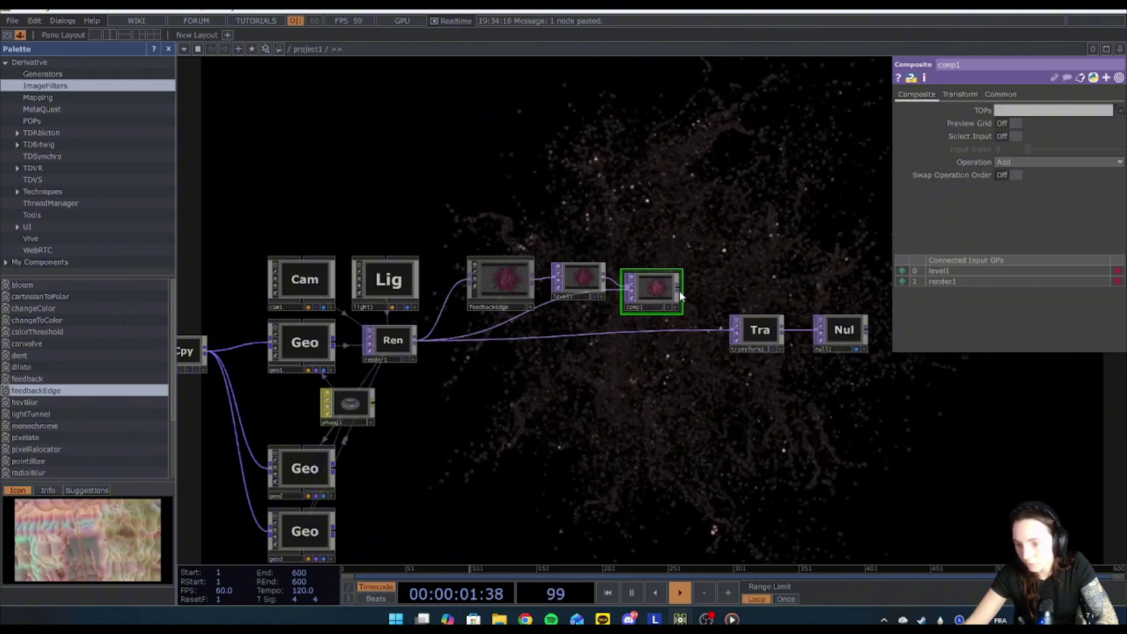
Insert comp1 before transform1 and give feedbackEdge a 0.7 grey Edge Color with reduced Edge Strength
{"action": "left_click_drag", "start_coordinate": [656, 300], "coordinate": [666, 341]}
{"action": "left_click", "coordinate": [522, 273]}
{"action": "left_click", "coordinate": [1015, 152]}
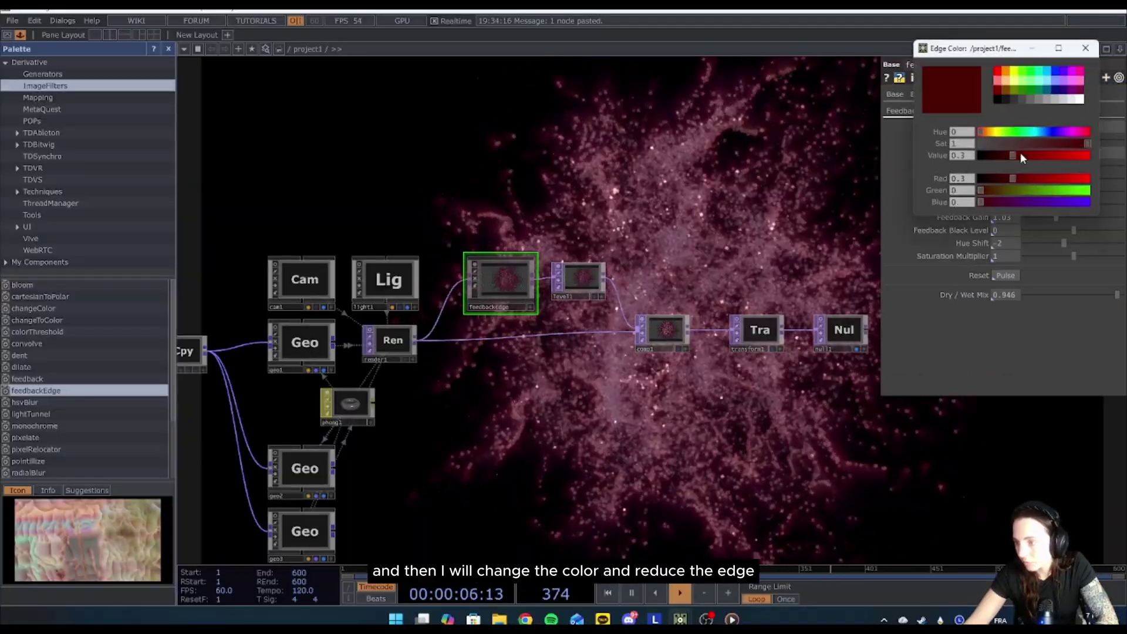
{"action": "left_click", "coordinate": [1082, 100]}
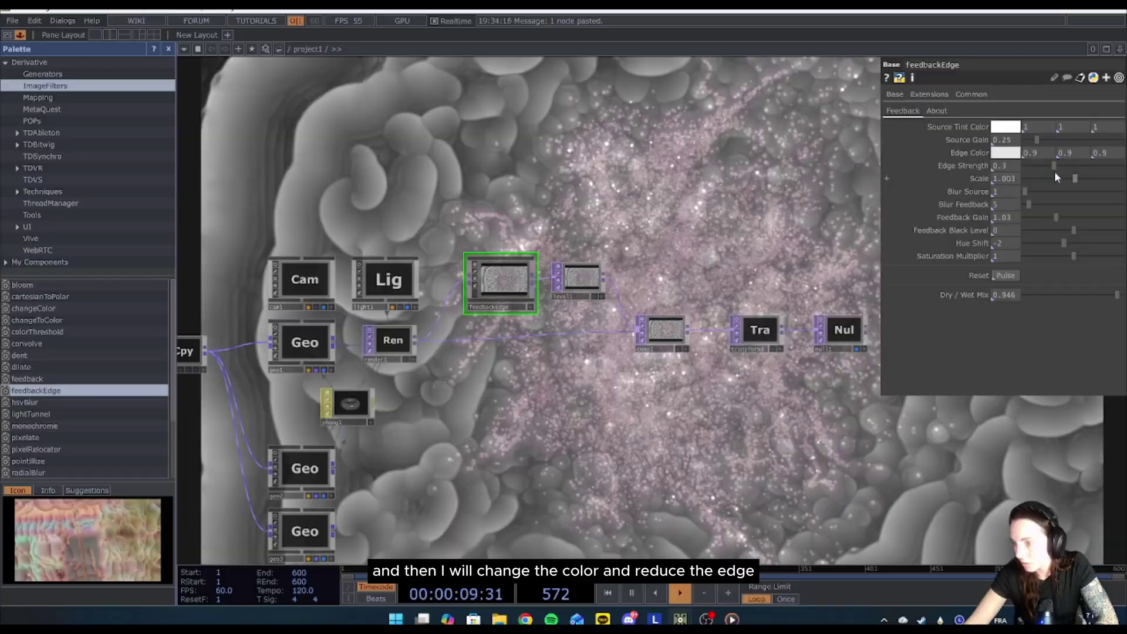
{"action": "left_click_drag", "start_coordinate": [1053, 167], "coordinate": [1026, 173]}
{"action": "left_click", "coordinate": [1015, 152]}
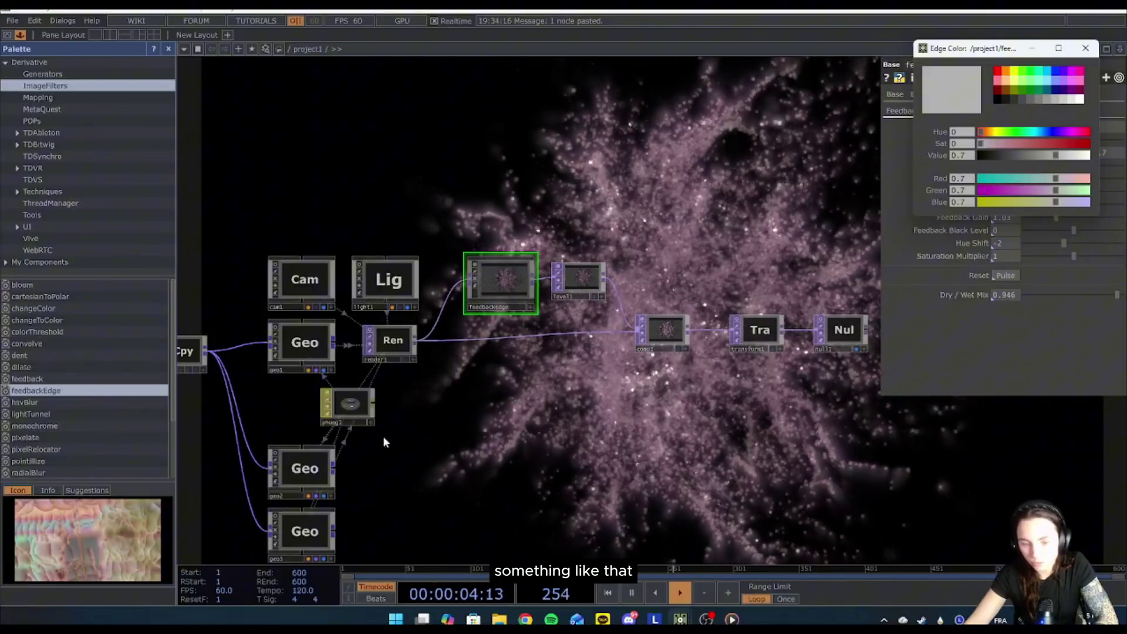
{"action": "left_click_drag", "start_coordinate": [634, 453], "coordinate": [637, 428]}
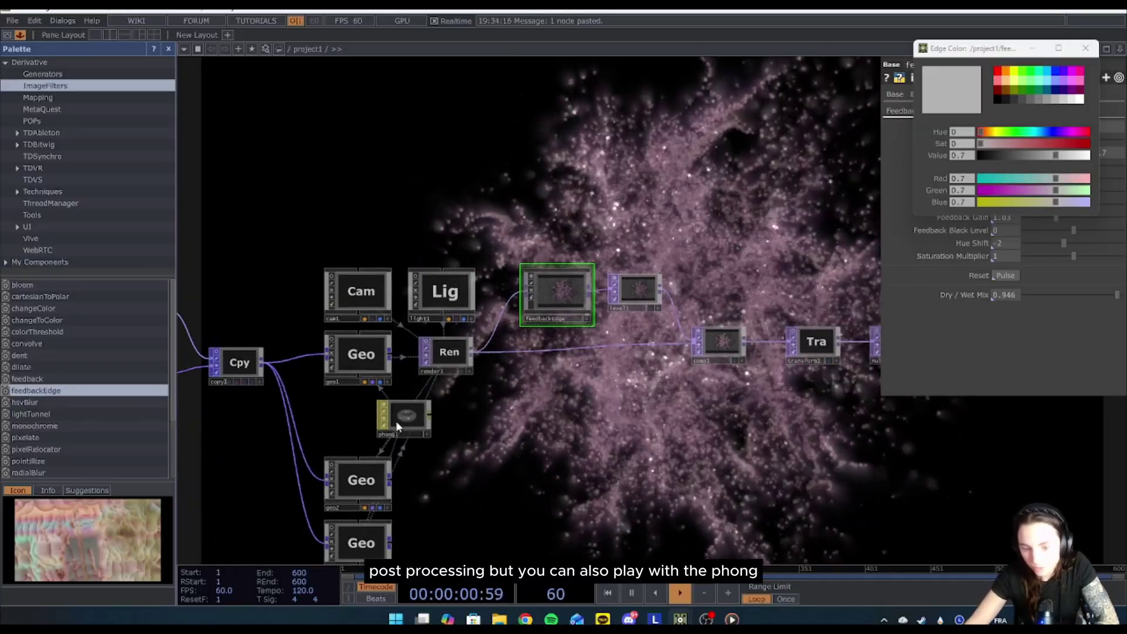
Set phong1's diffuse colour to a dark 0.2 grey, then frame the whole network
{"action": "left_click", "coordinate": [403, 417]}
{"action": "left_click", "coordinate": [1003, 124]}
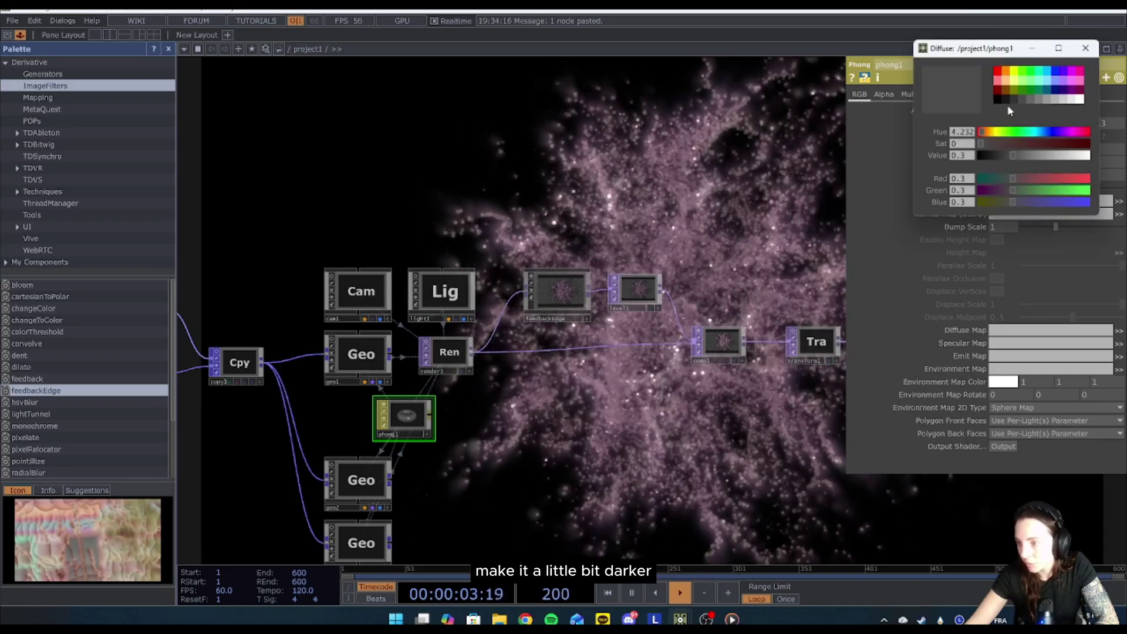
{"action": "left_click", "coordinate": [1006, 99]}
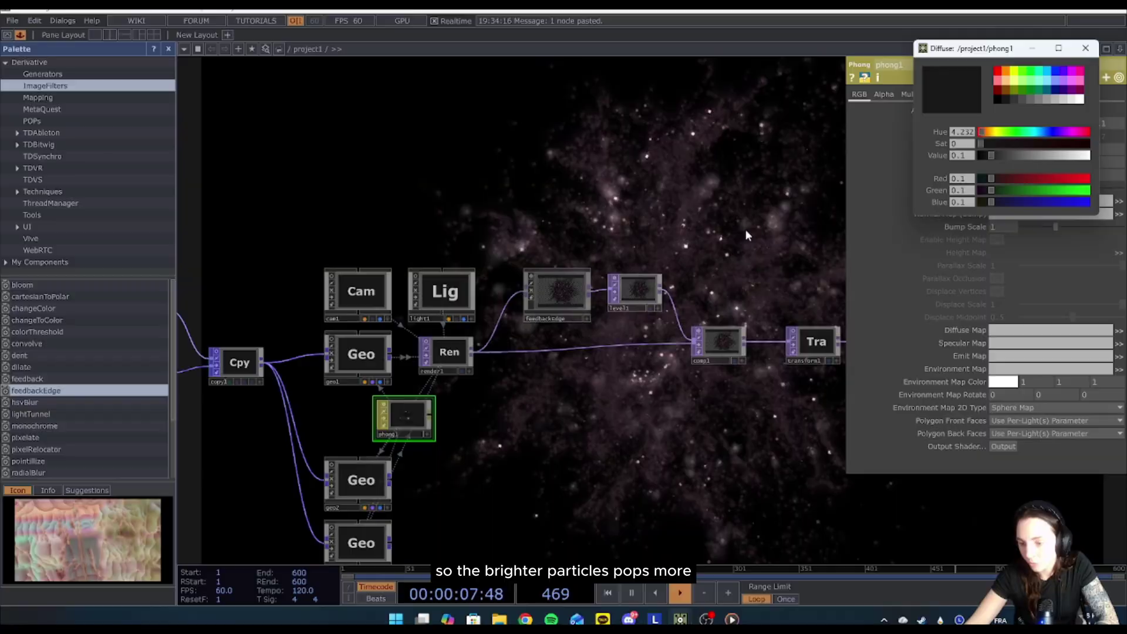
{"action": "left_click", "coordinate": [1014, 99]}
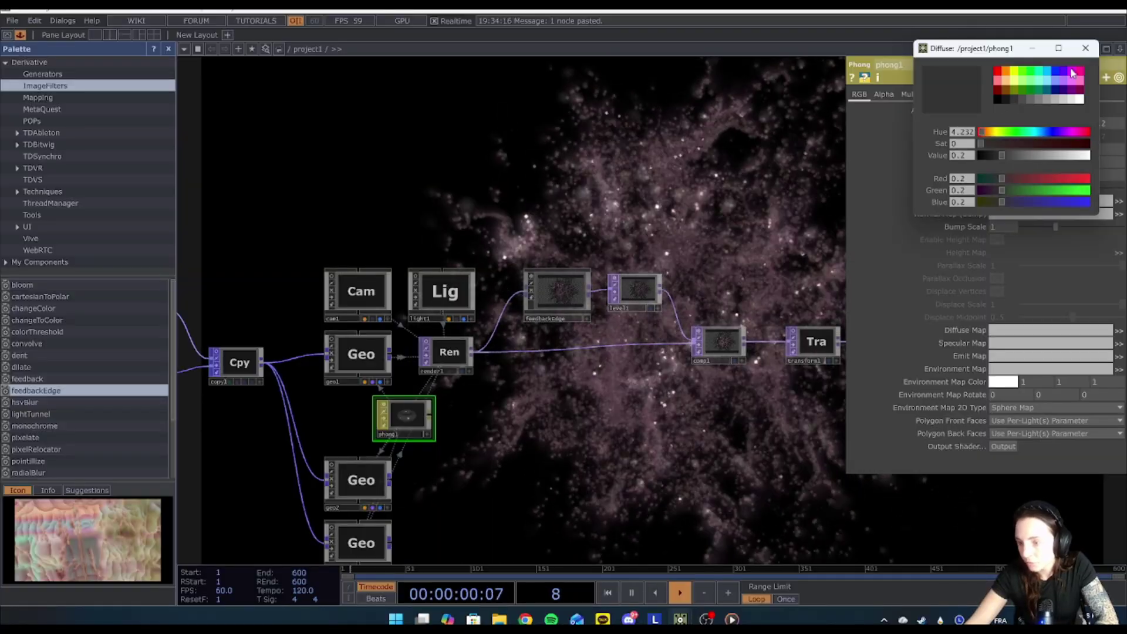
{"action": "left_click", "coordinate": [1085, 48]}
{"action": "key", "text": "h"}
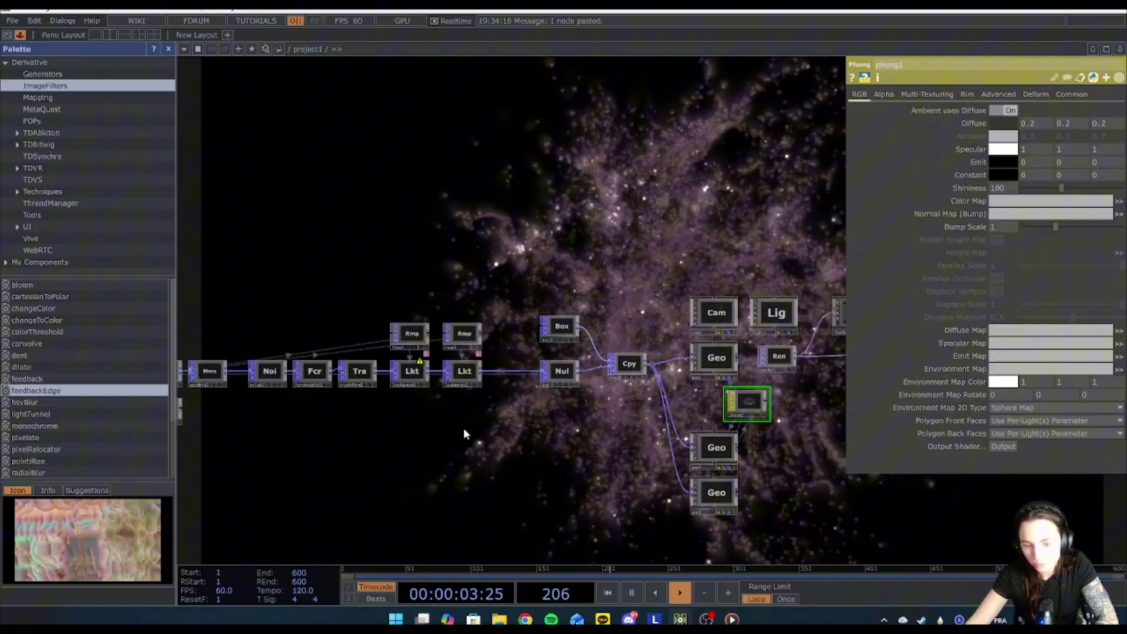
Select ramp1 after ramp2 to show its parameters, and reframe the network view around the chain
{"action": "left_click", "coordinate": [448, 326]}
{"action": "left_click", "coordinate": [411, 333]}
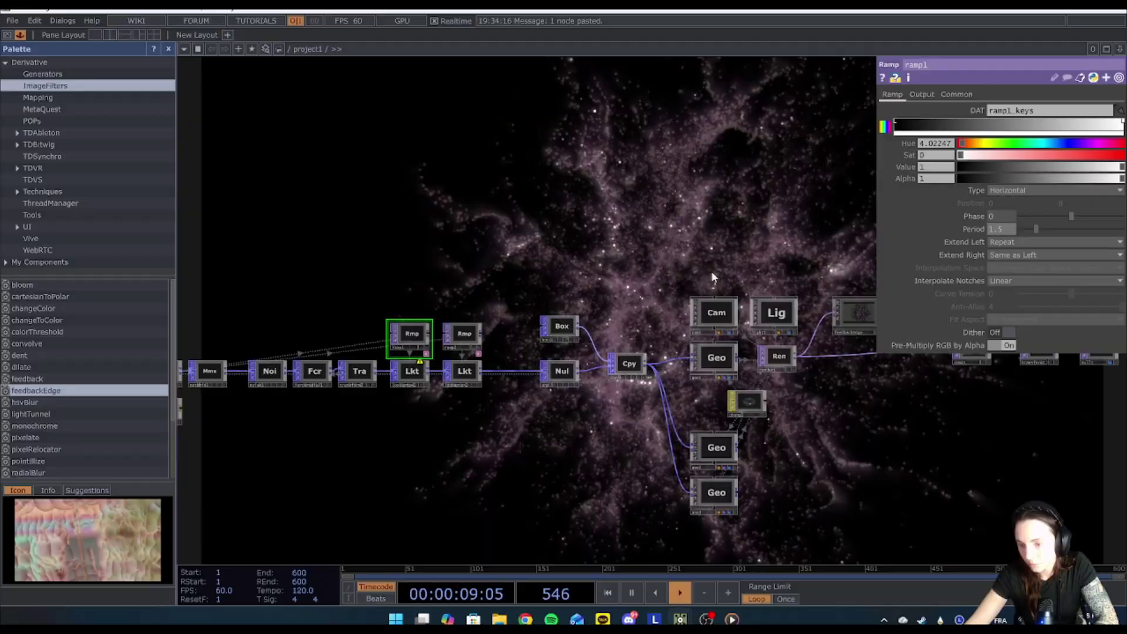
{"action": "scroll", "coordinate": [716, 249], "scroll_direction": "down", "scroll_amount": 2}
{"action": "left_click_drag", "start_coordinate": [759, 493], "coordinate": [495, 545]}
{"action": "left_click_drag", "start_coordinate": [815, 437], "coordinate": [822, 468]}
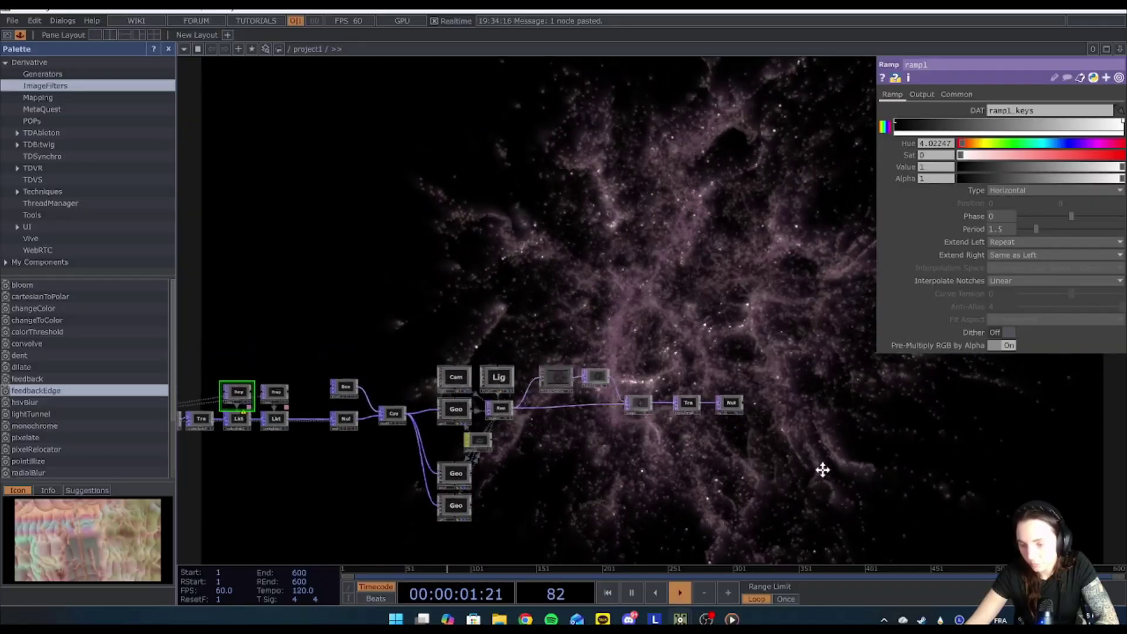
{"action": "left_click_drag", "start_coordinate": [725, 450], "coordinate": [739, 470]}
{"action": "scroll", "coordinate": [618, 467], "scroll_direction": "up", "scroll_amount": 2}
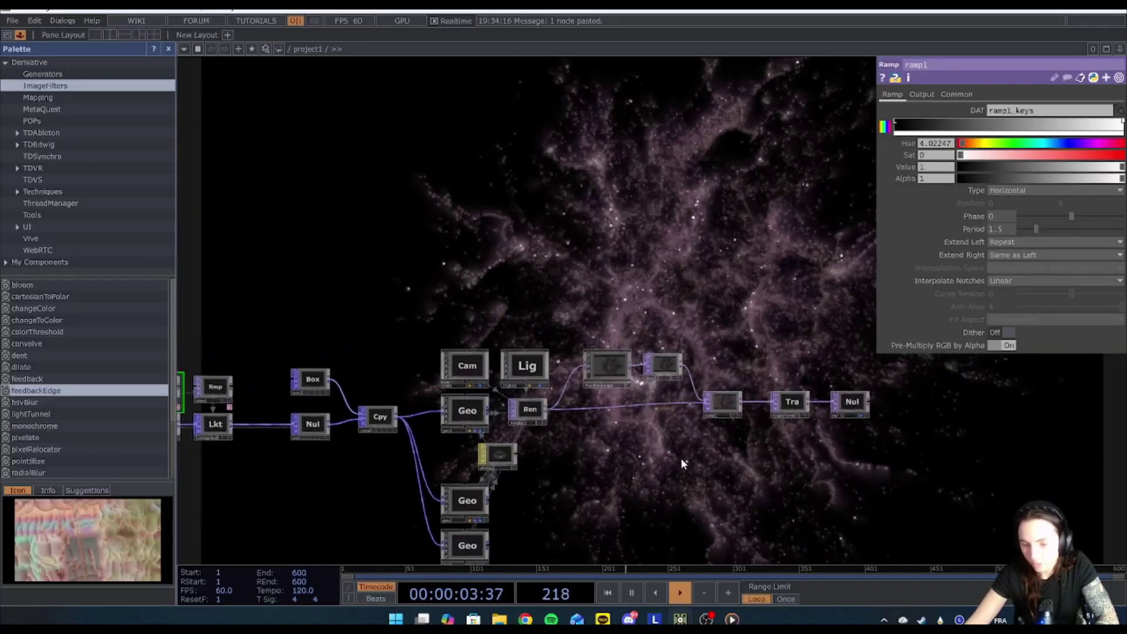